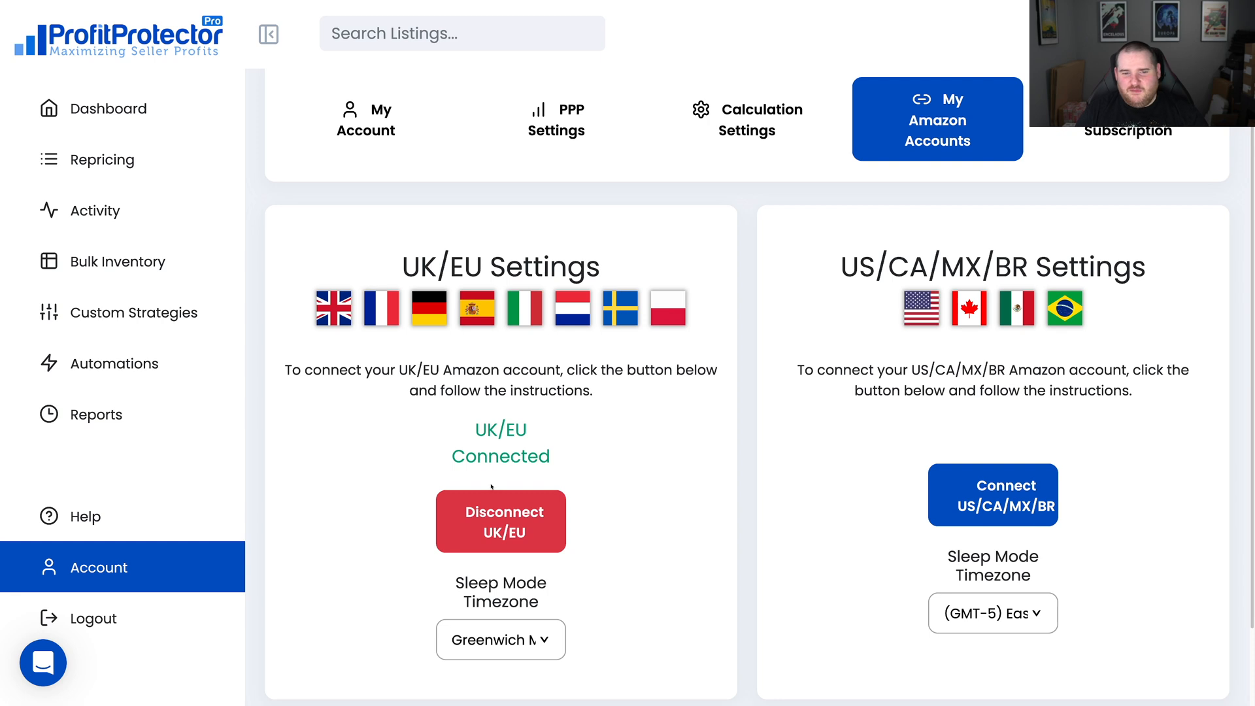
Open the account's PPP Settings and examine the Default Repricing Strategy description and available strategies
{"action": "left_click", "coordinate": [556, 120]}
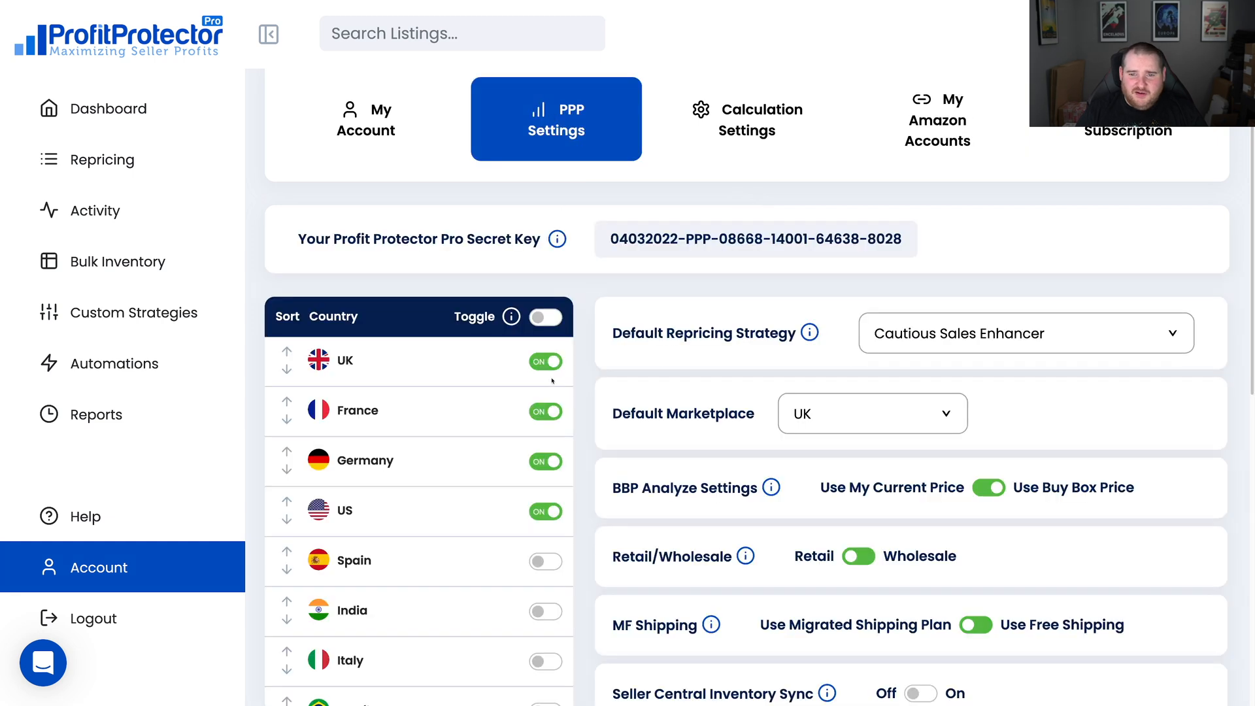
{"action": "scroll", "coordinate": [553, 379], "scroll_direction": "down", "scroll_amount": 3}
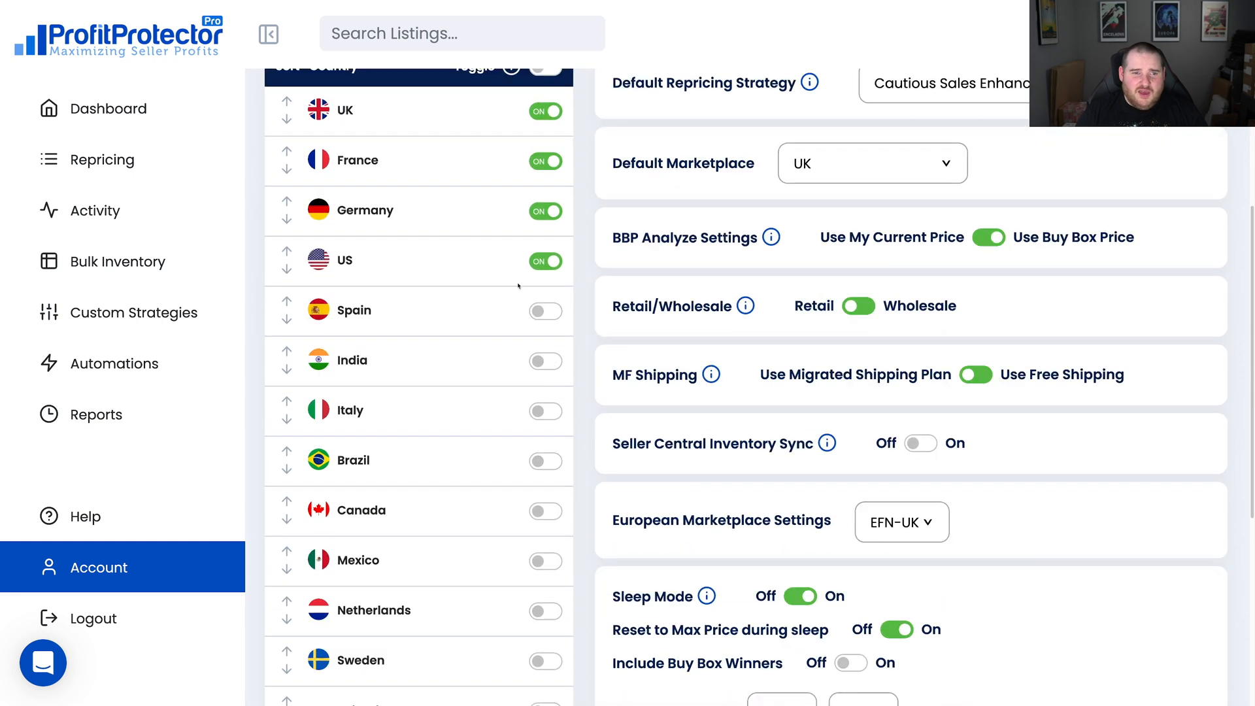
{"action": "scroll", "coordinate": [516, 258], "scroll_direction": "up", "scroll_amount": 2}
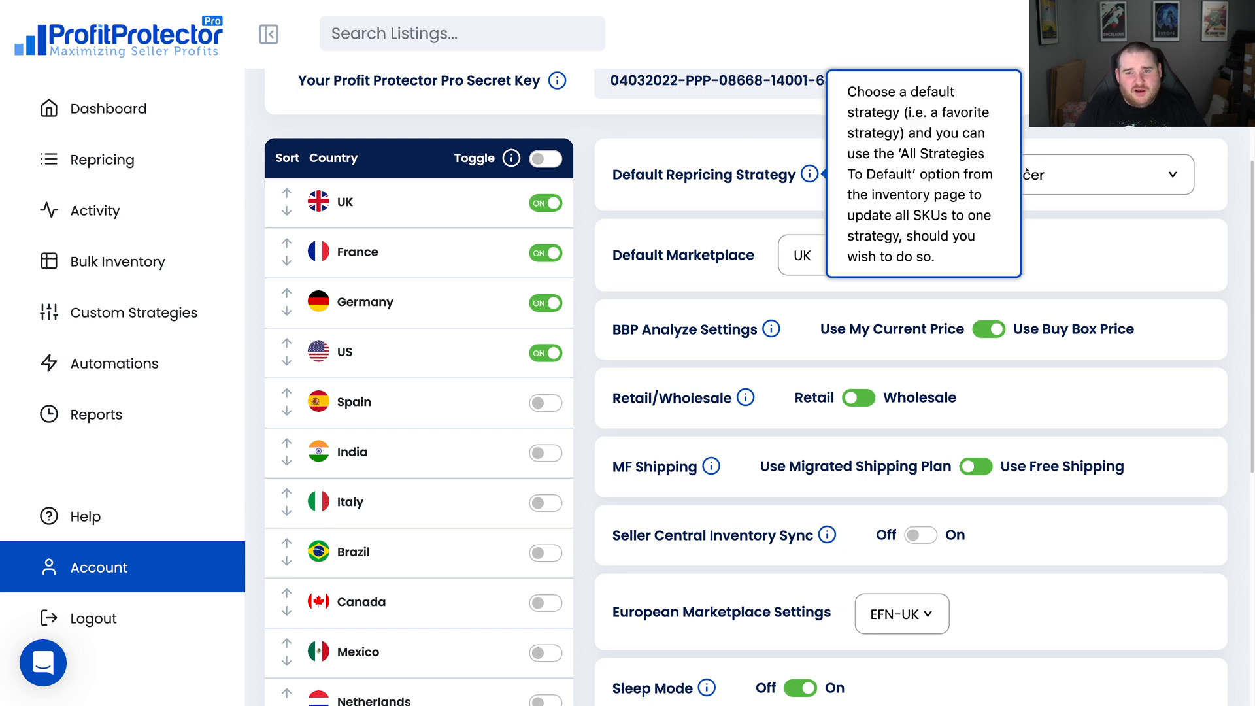
{"action": "left_click", "coordinate": [964, 177]}
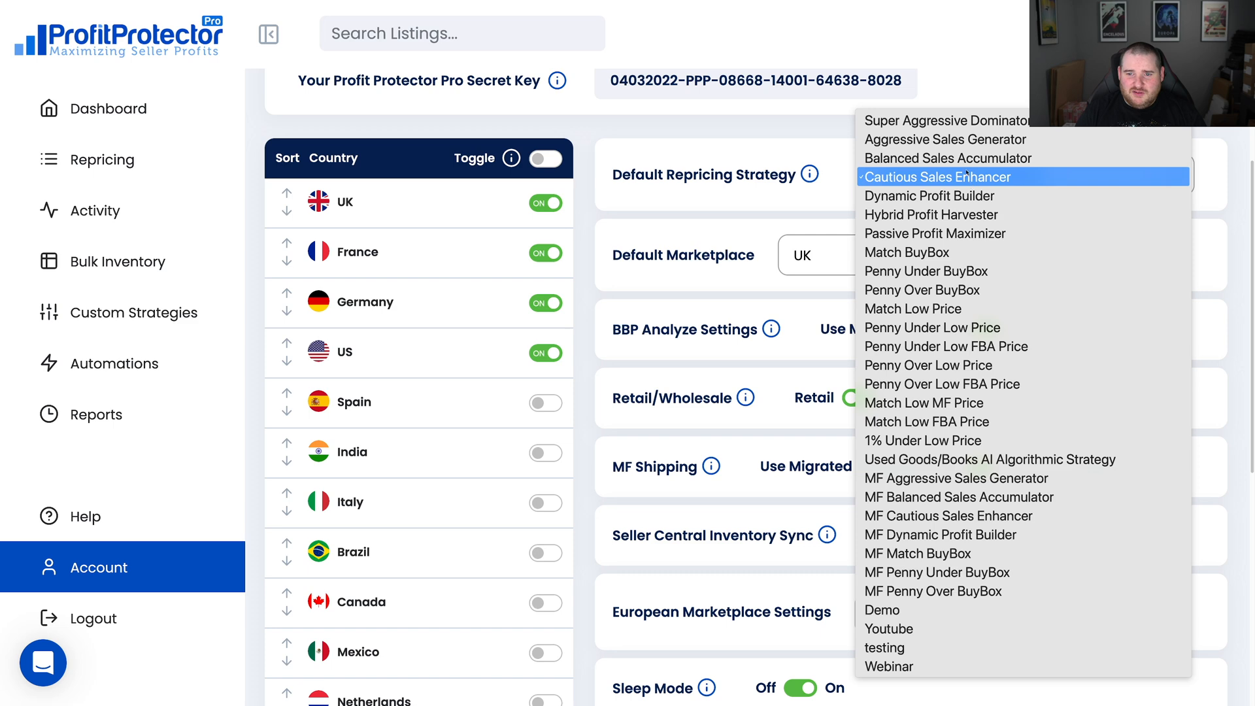
{"action": "left_click", "coordinate": [823, 140]}
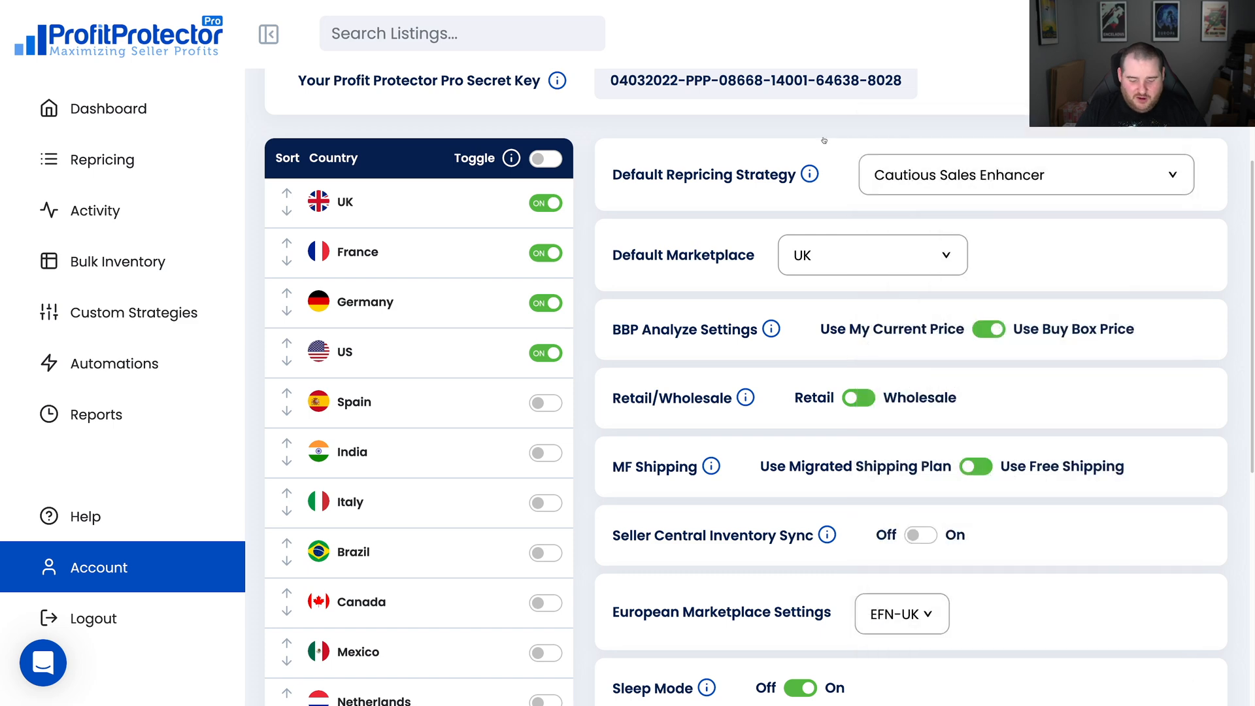
Open the Help page's Strategies Explained section and read the Cautious Sales Enhancer description
{"action": "left_click", "coordinate": [91, 517]}
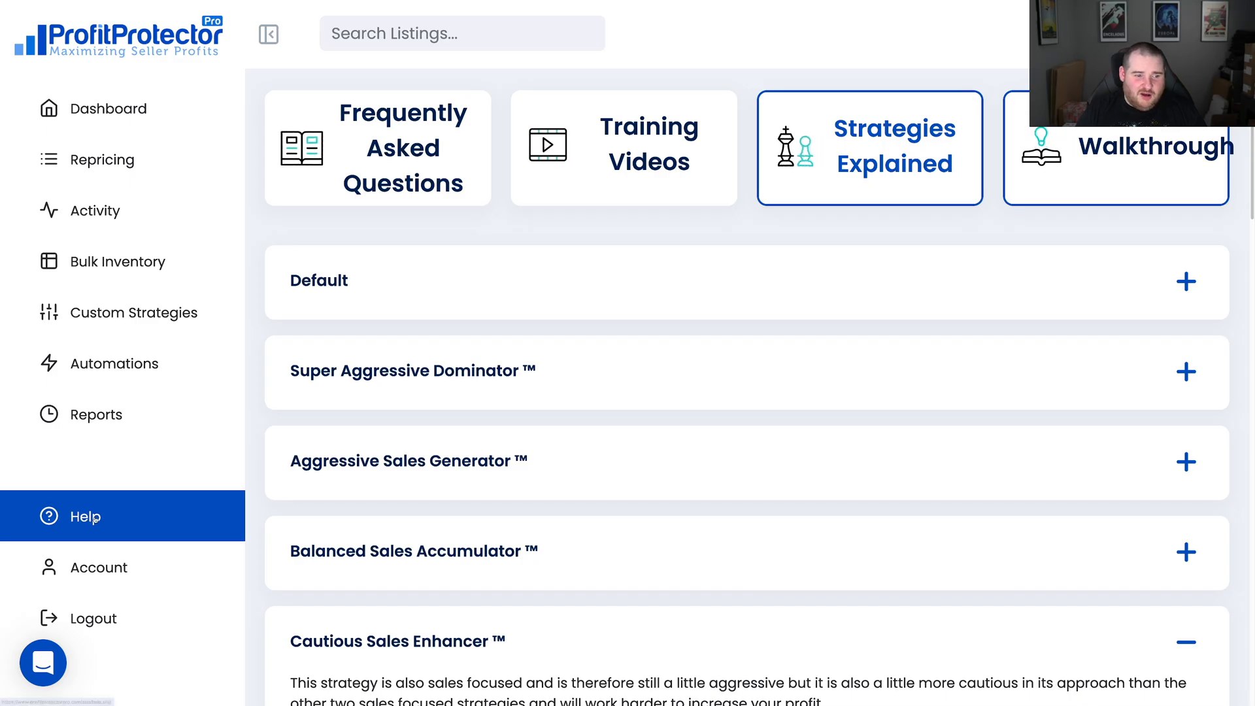
{"action": "scroll", "coordinate": [704, 512], "scroll_direction": "down", "scroll_amount": 3}
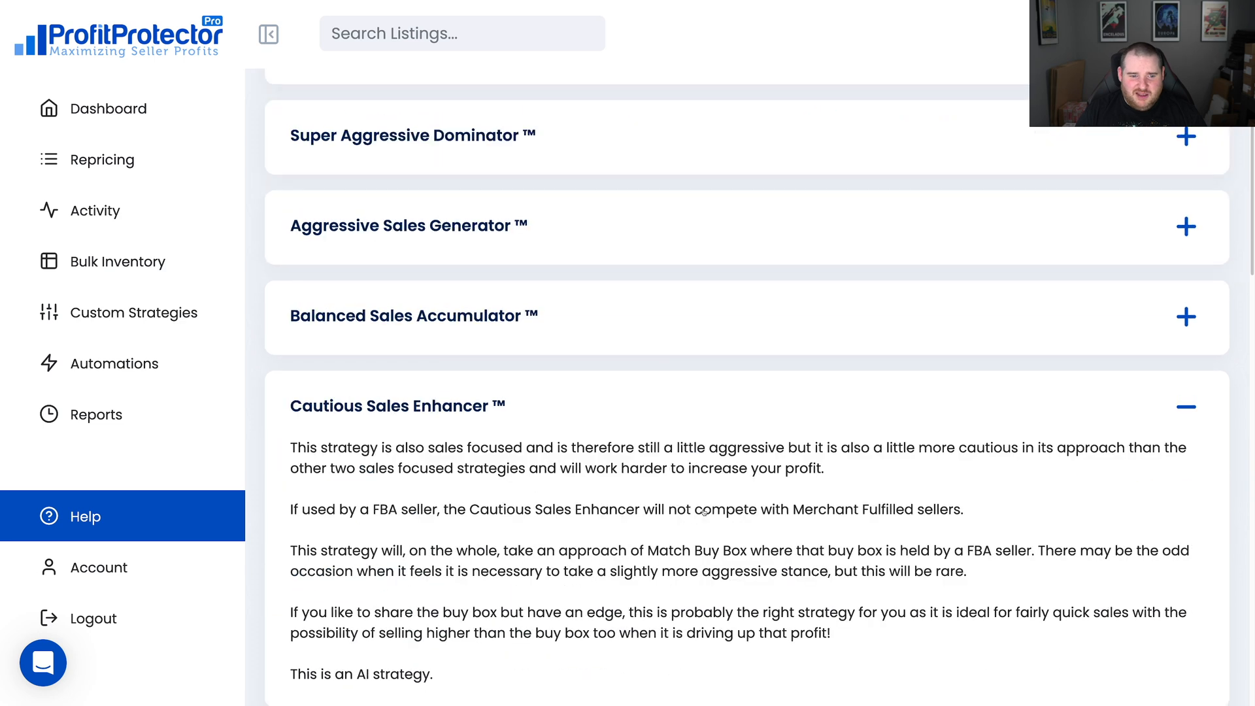
{"action": "scroll", "coordinate": [704, 512], "scroll_direction": "down", "scroll_amount": 10}
{"action": "scroll", "coordinate": [704, 513], "scroll_direction": "up", "scroll_amount": 7}
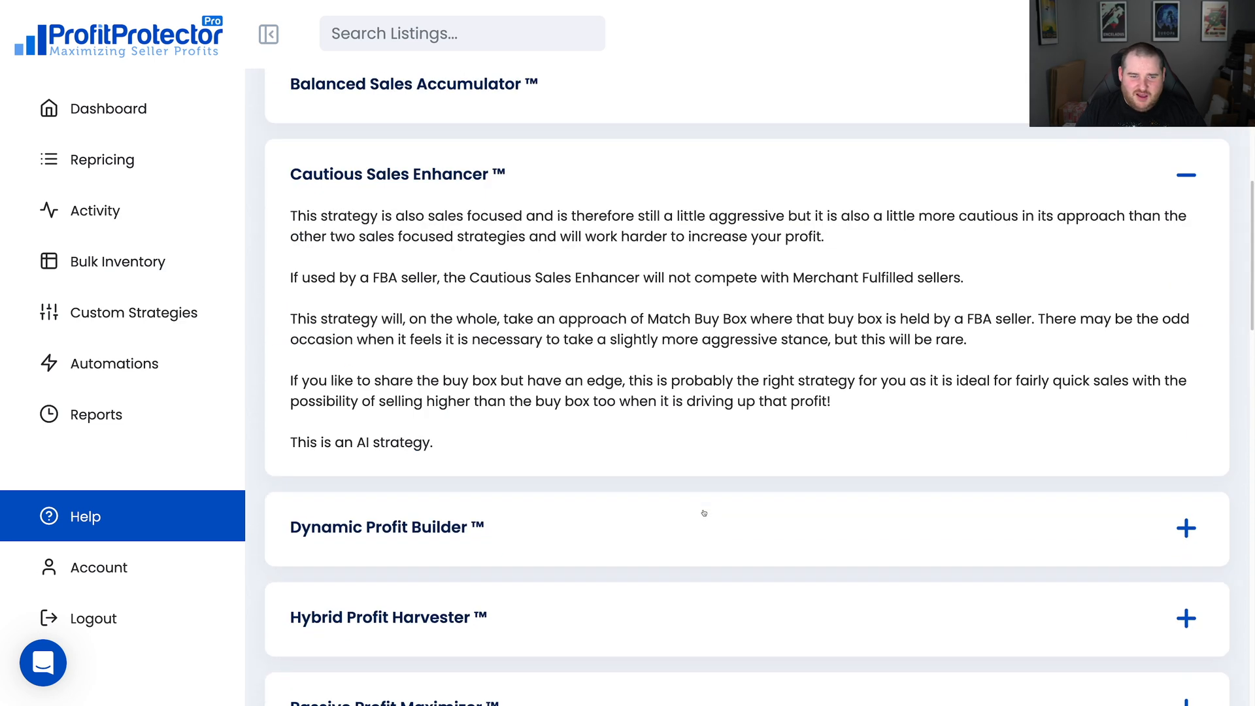
{"action": "scroll", "coordinate": [704, 513], "scroll_direction": "up", "scroll_amount": 7}
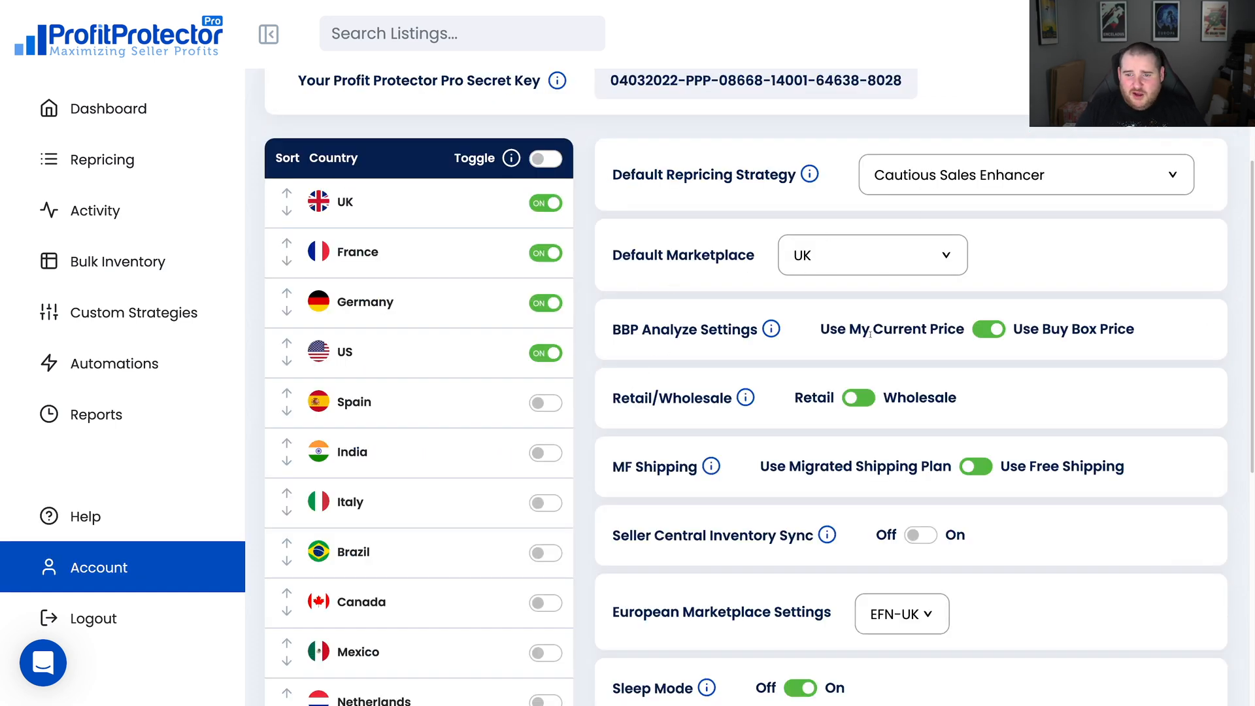
Set the sleep mode's Stop Repricing hour to 04 in the account's PPP Settings
{"action": "scroll", "coordinate": [870, 332], "scroll_direction": "down", "scroll_amount": 1}
{"action": "scroll", "coordinate": [974, 285], "scroll_direction": "down", "scroll_amount": 1}
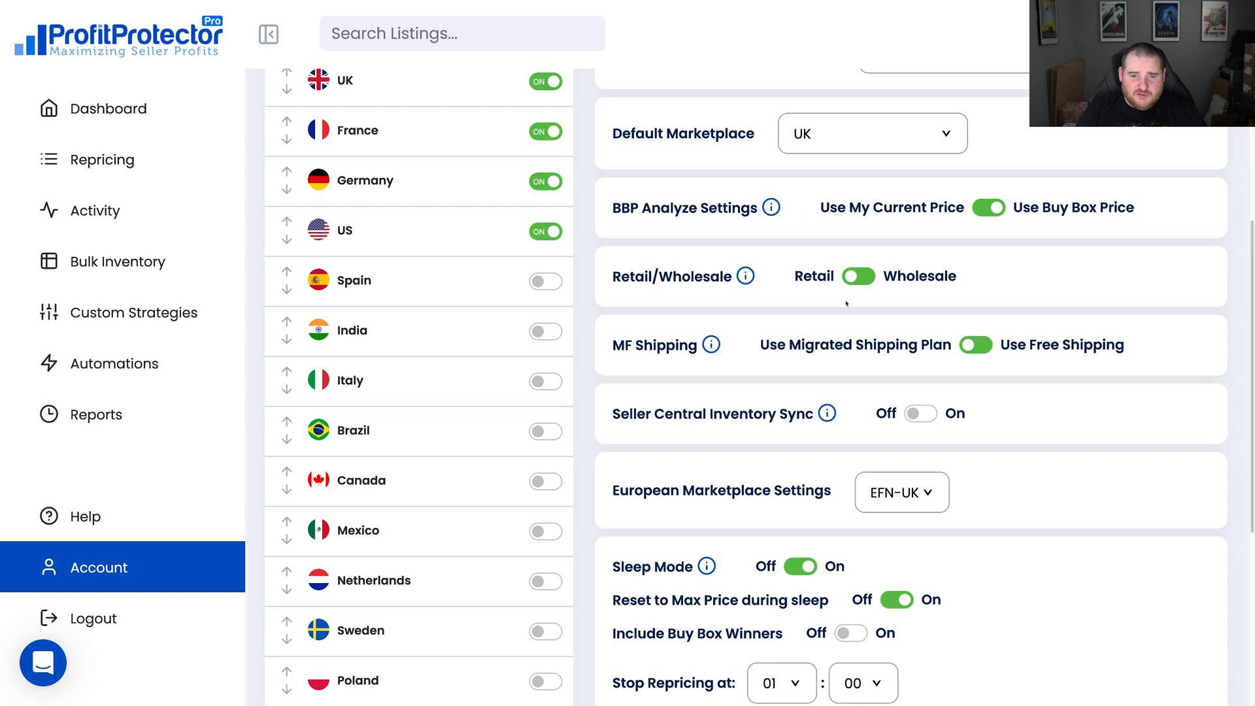
{"action": "scroll", "coordinate": [847, 304], "scroll_direction": "down", "scroll_amount": 1}
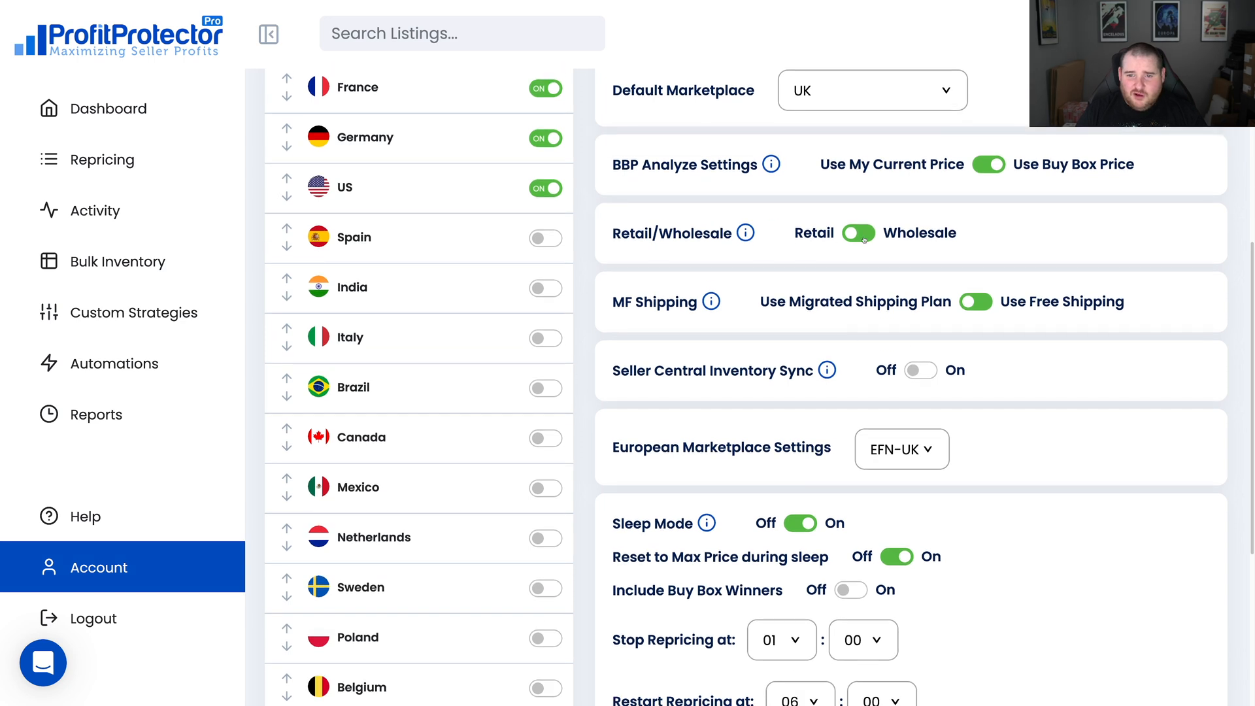
{"action": "scroll", "coordinate": [991, 306], "scroll_direction": "down", "scroll_amount": 1}
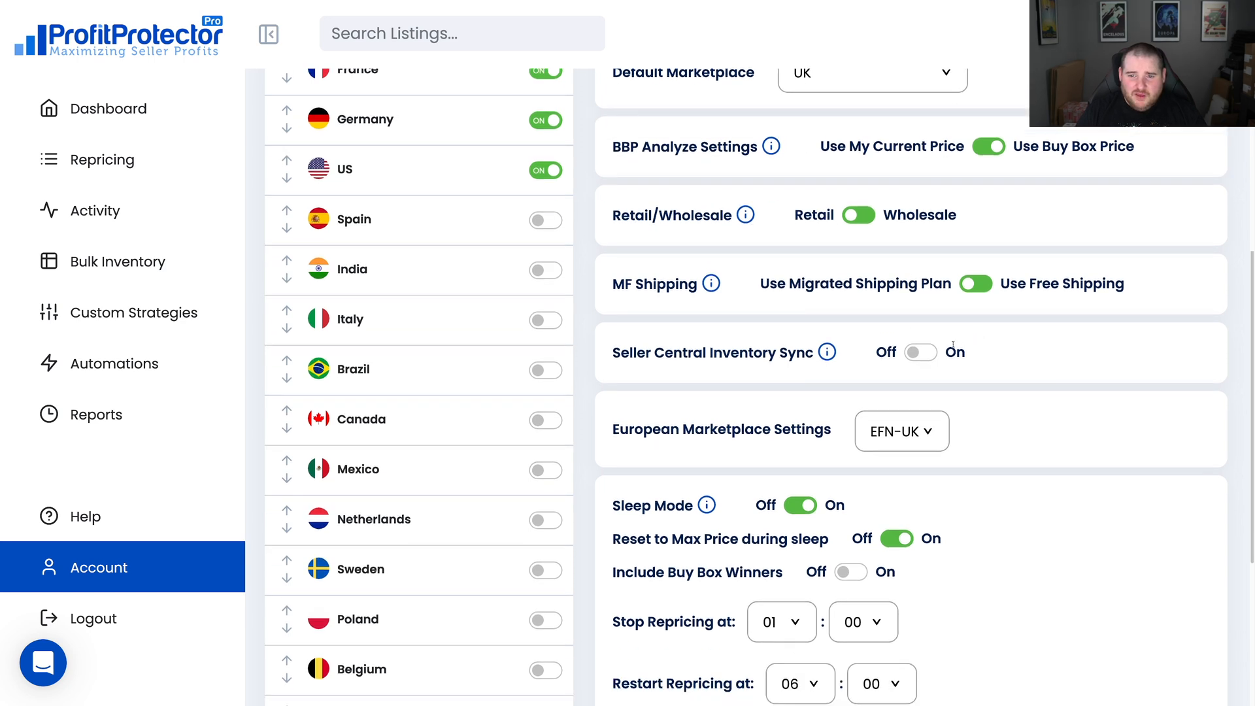
{"action": "scroll", "coordinate": [984, 287], "scroll_direction": "down", "scroll_amount": 2}
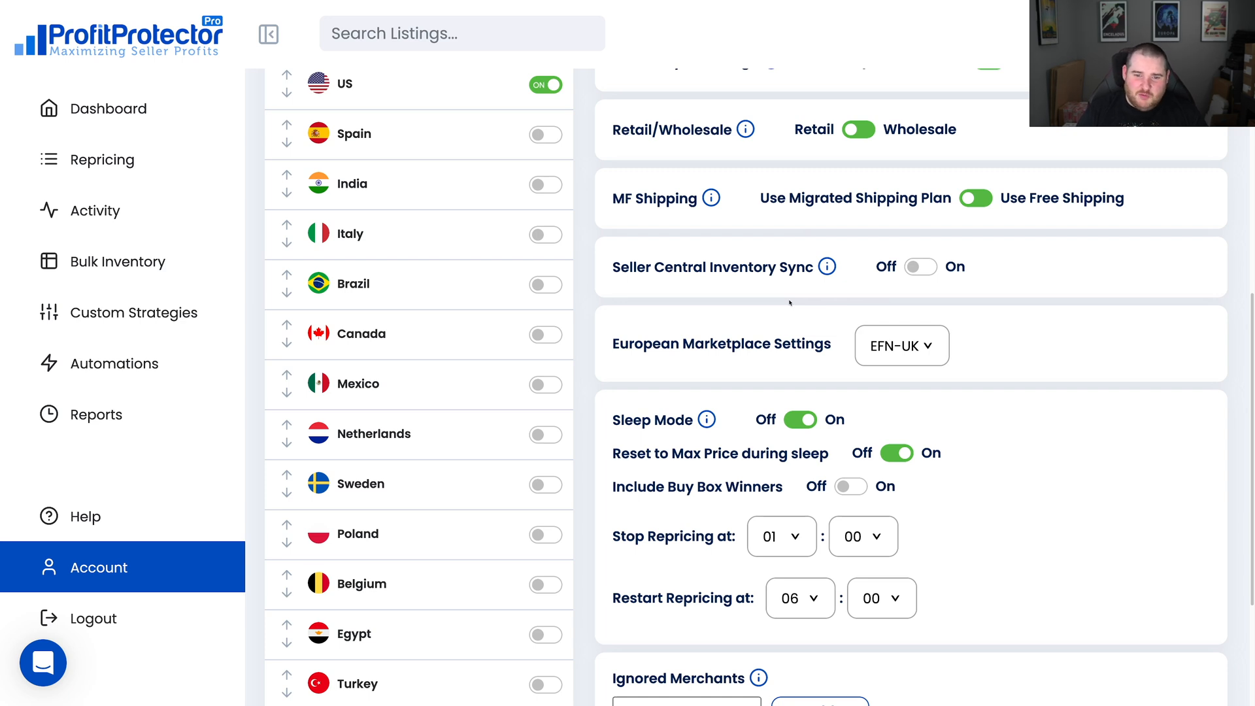
{"action": "scroll", "coordinate": [790, 303], "scroll_direction": "down", "scroll_amount": 2}
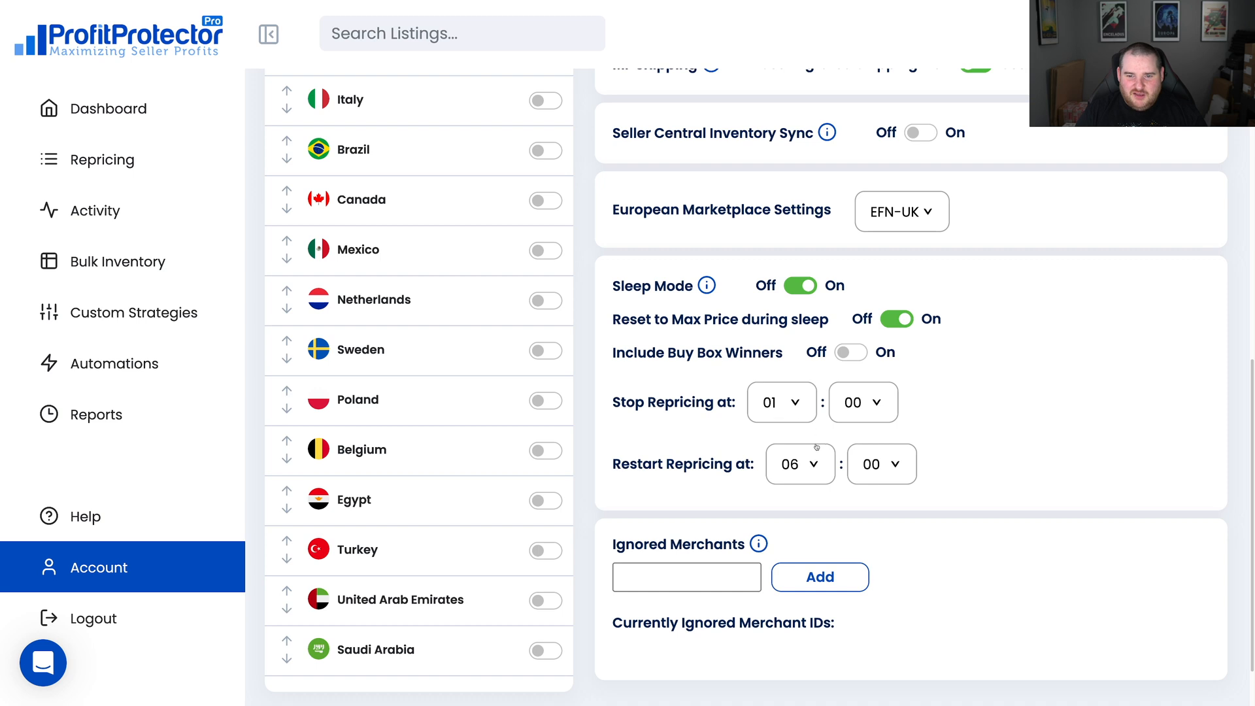
{"action": "left_click", "coordinate": [789, 409]}
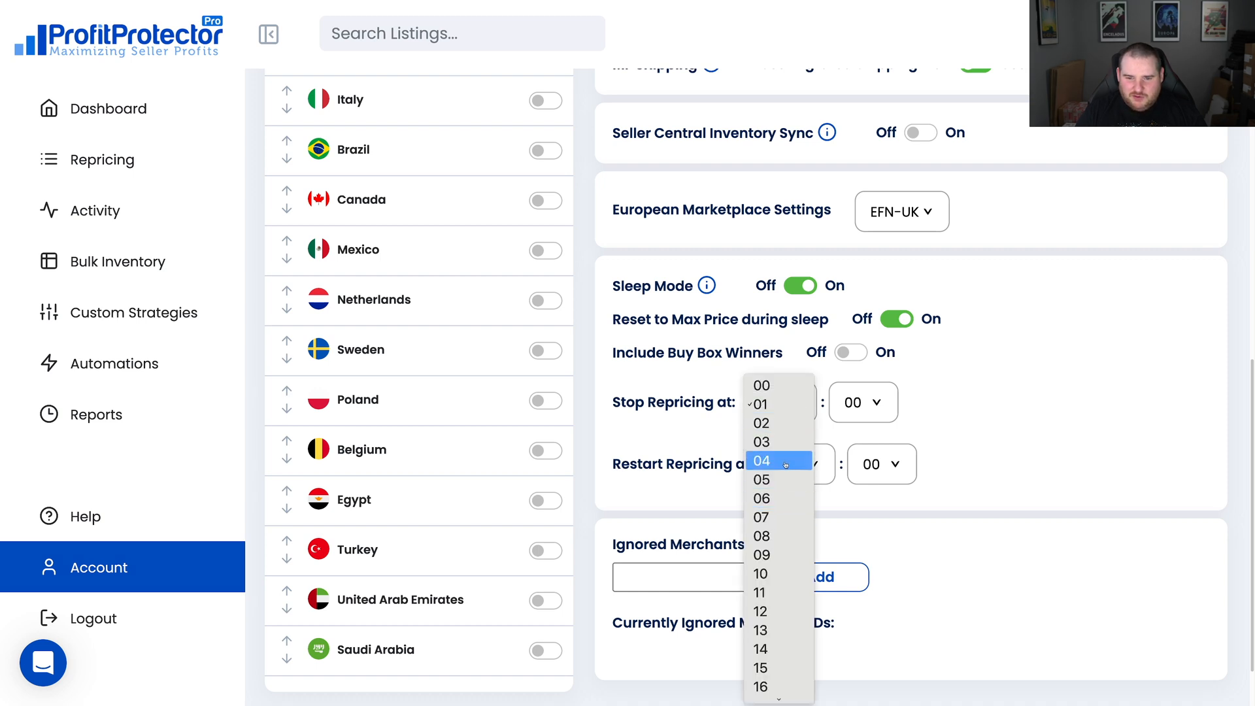
{"action": "left_click", "coordinate": [785, 462]}
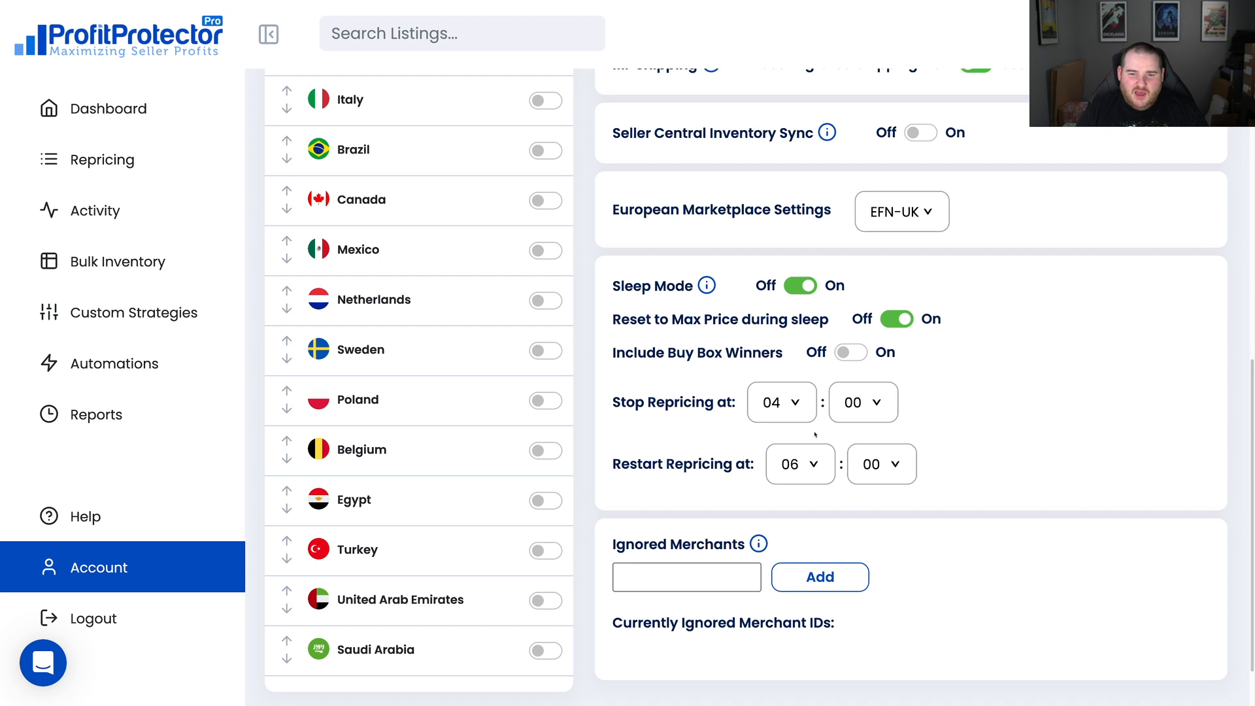
Open the account's Calculation Settings and examine the Min & Max Automation explanation and the UK price rules
{"action": "scroll", "coordinate": [825, 484], "scroll_direction": "down", "scroll_amount": 1}
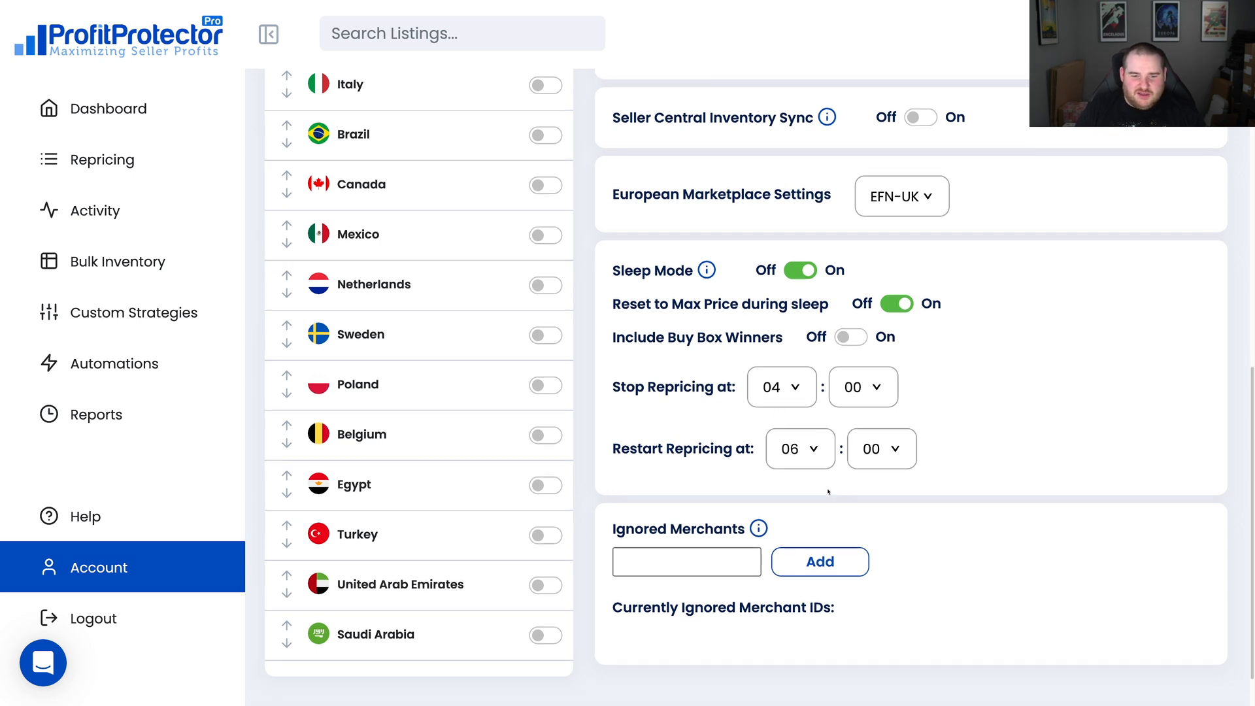
{"action": "scroll", "coordinate": [829, 492], "scroll_direction": "up", "scroll_amount": 7}
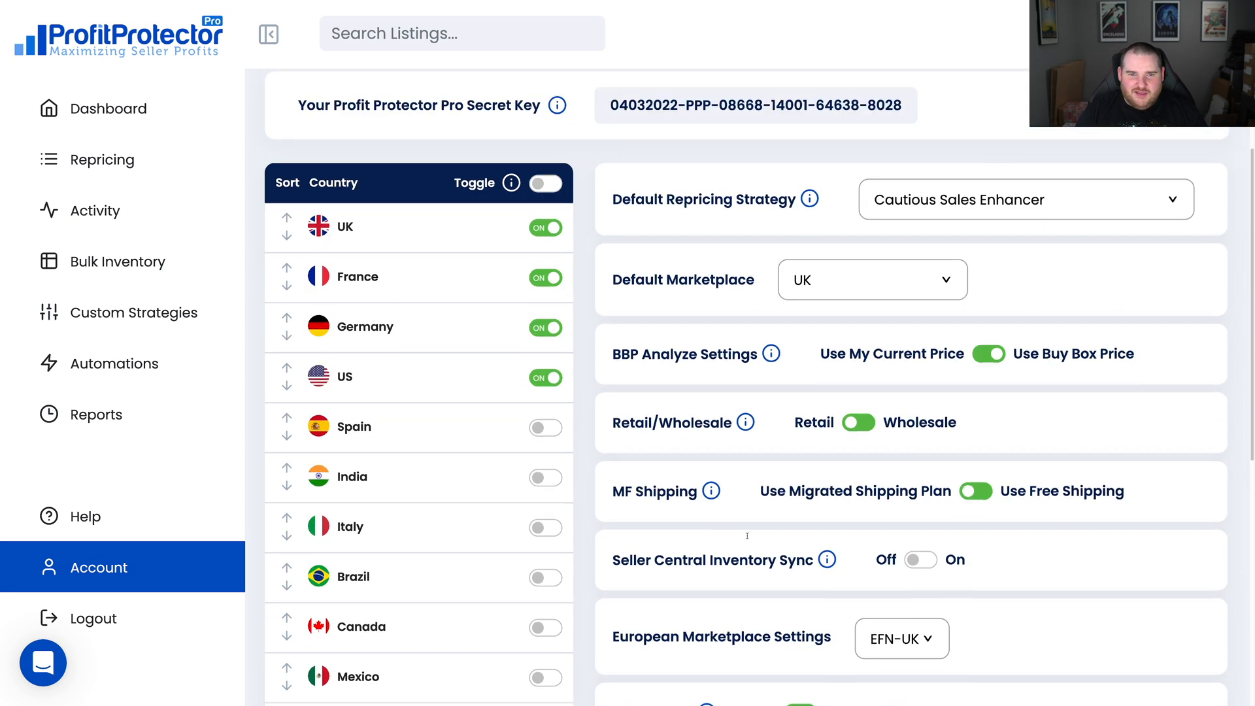
{"action": "scroll", "coordinate": [747, 535], "scroll_direction": "up", "scroll_amount": 3}
{"action": "left_click", "coordinate": [755, 158]}
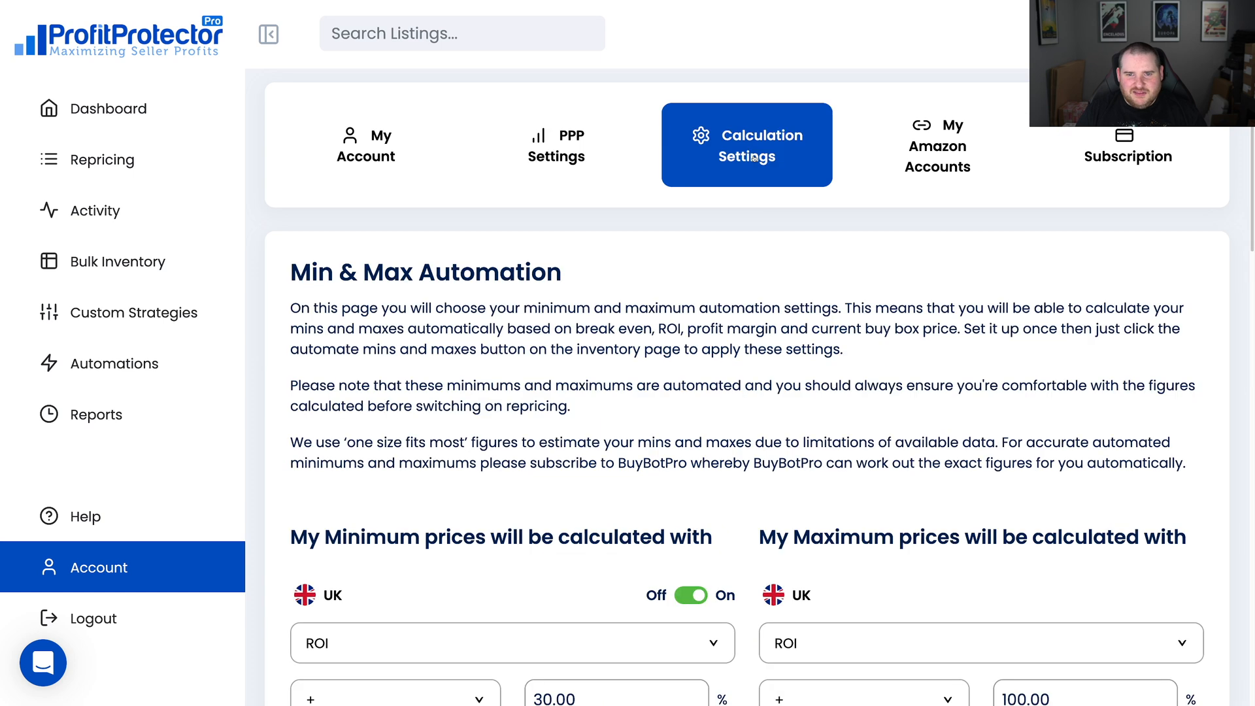
{"action": "scroll", "coordinate": [682, 367], "scroll_direction": "down", "scroll_amount": 2}
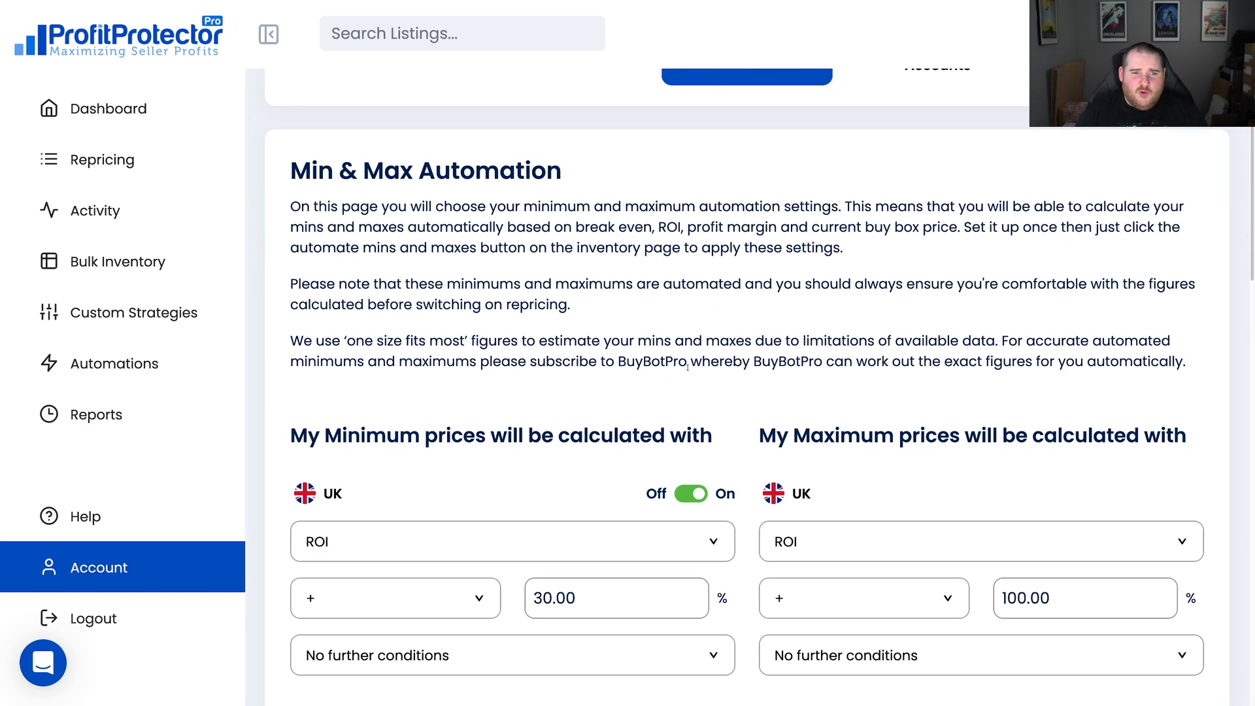
{"action": "scroll", "coordinate": [735, 419], "scroll_direction": "down", "scroll_amount": 1}
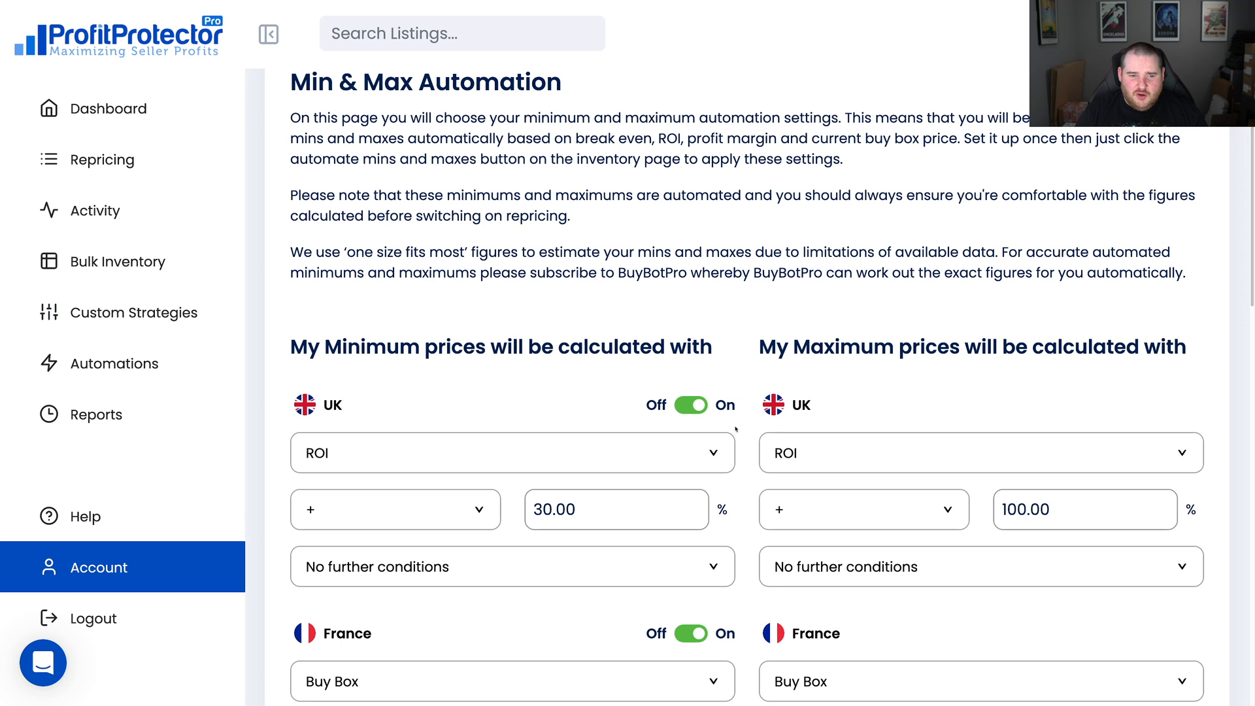
{"action": "scroll", "coordinate": [870, 445], "scroll_direction": "down", "scroll_amount": 1}
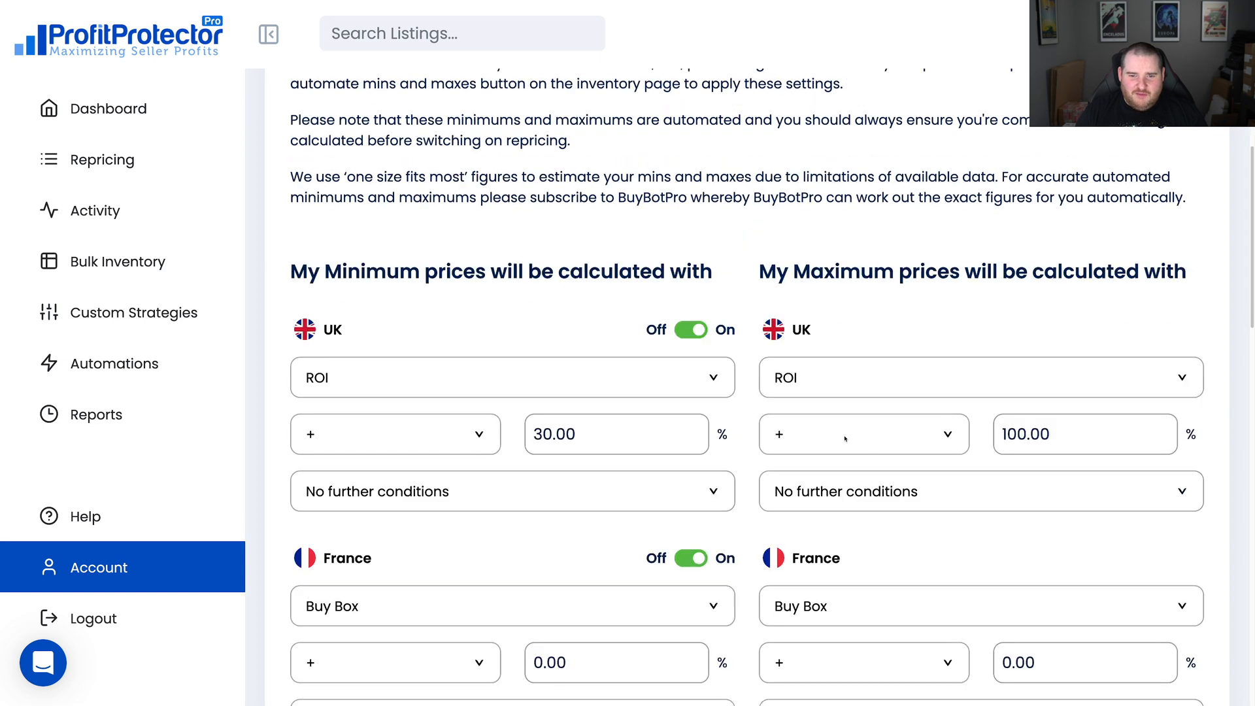
Set both the UK minimum and maximum price calculations to be based on Buy Box
{"action": "left_click", "coordinate": [609, 377]}
{"action": "left_click", "coordinate": [641, 340]}
{"action": "left_click", "coordinate": [901, 379]}
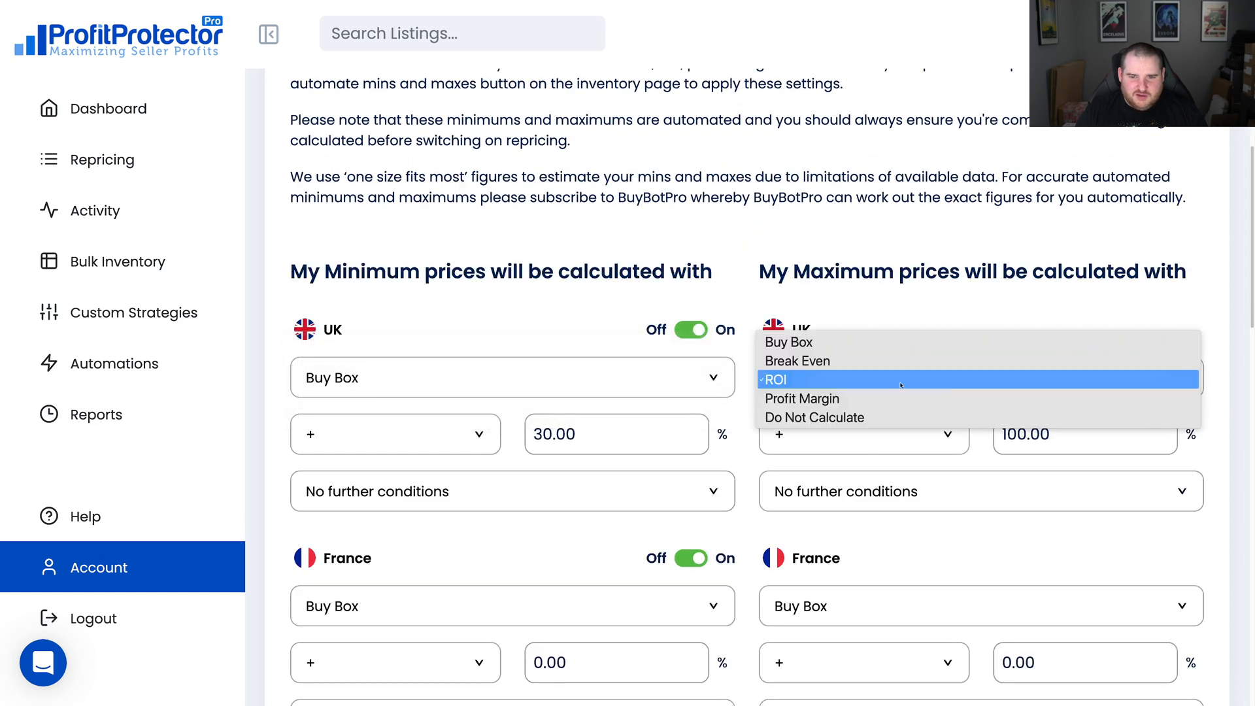
{"action": "left_click", "coordinate": [825, 342]}
Set both the UK minimum and maximum price calculations to be based on ROI
{"action": "left_click", "coordinate": [453, 380]}
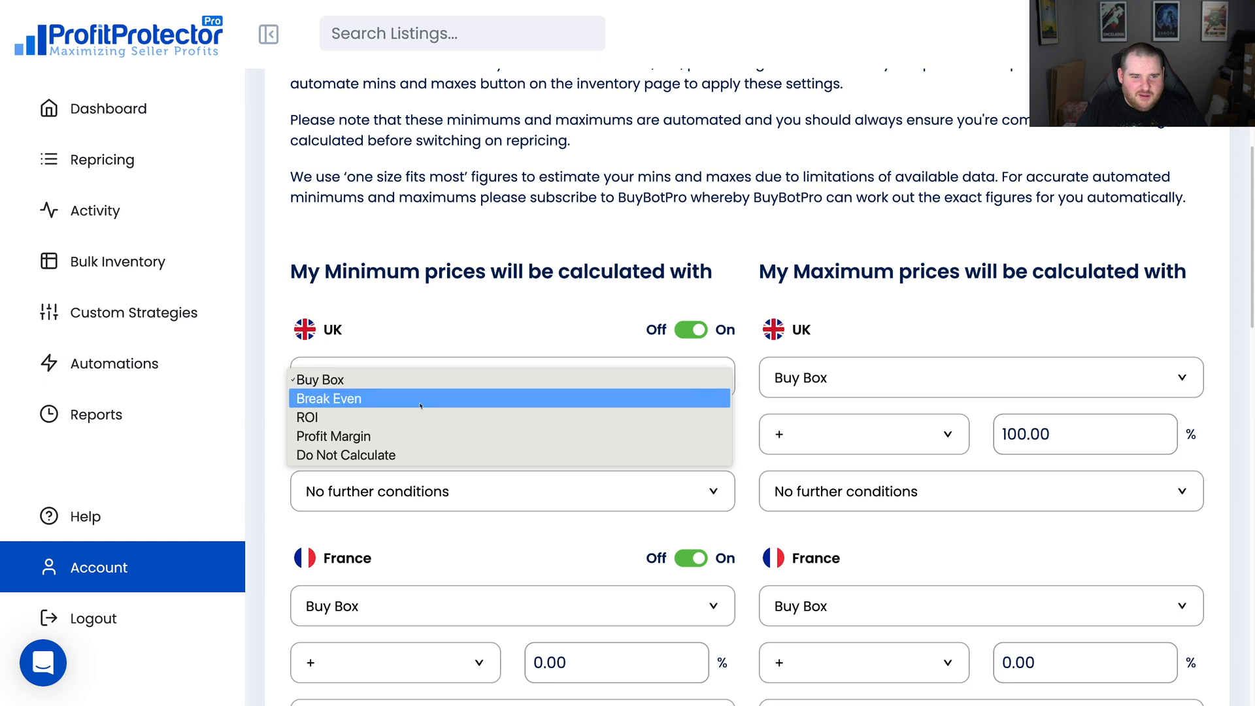
{"action": "left_click", "coordinate": [422, 417]}
{"action": "left_click", "coordinate": [810, 380]}
{"action": "left_click", "coordinate": [811, 416]}
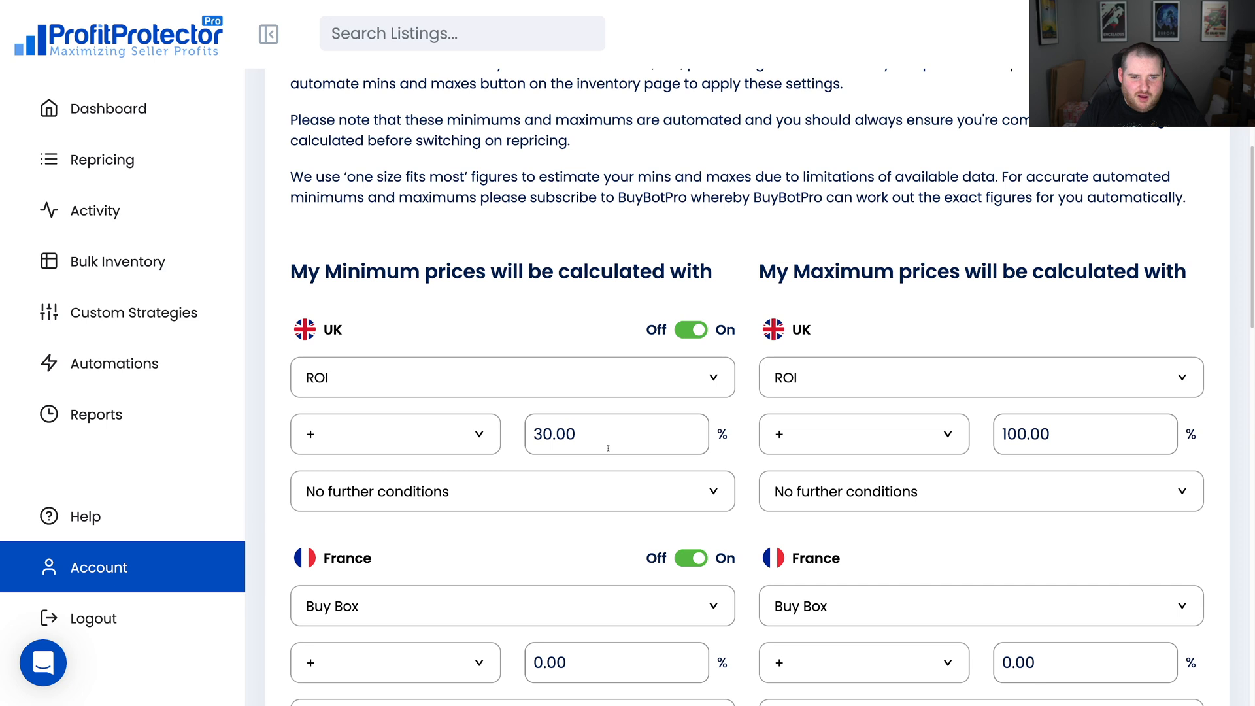
Examine the percentages entered for the UK minimum and maximum ROI calculations
{"action": "double_click", "coordinate": [562, 436]}
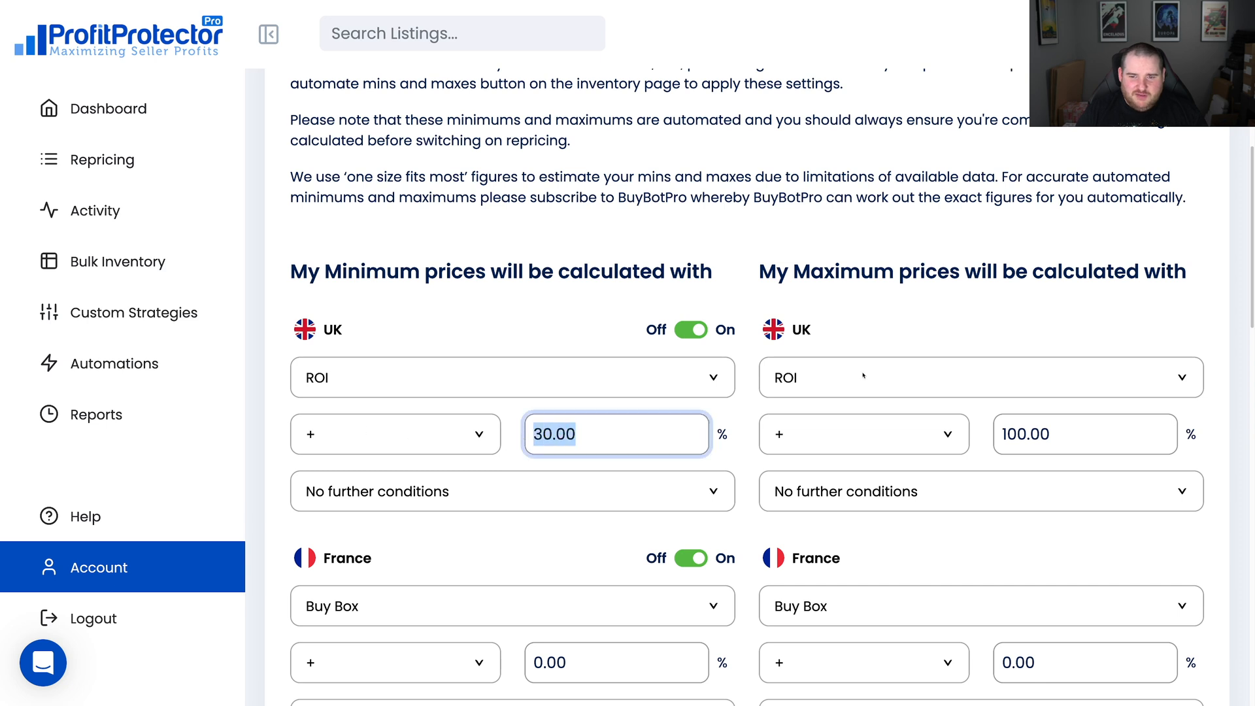
{"action": "left_click_drag", "start_coordinate": [1054, 433], "coordinate": [1003, 431]}
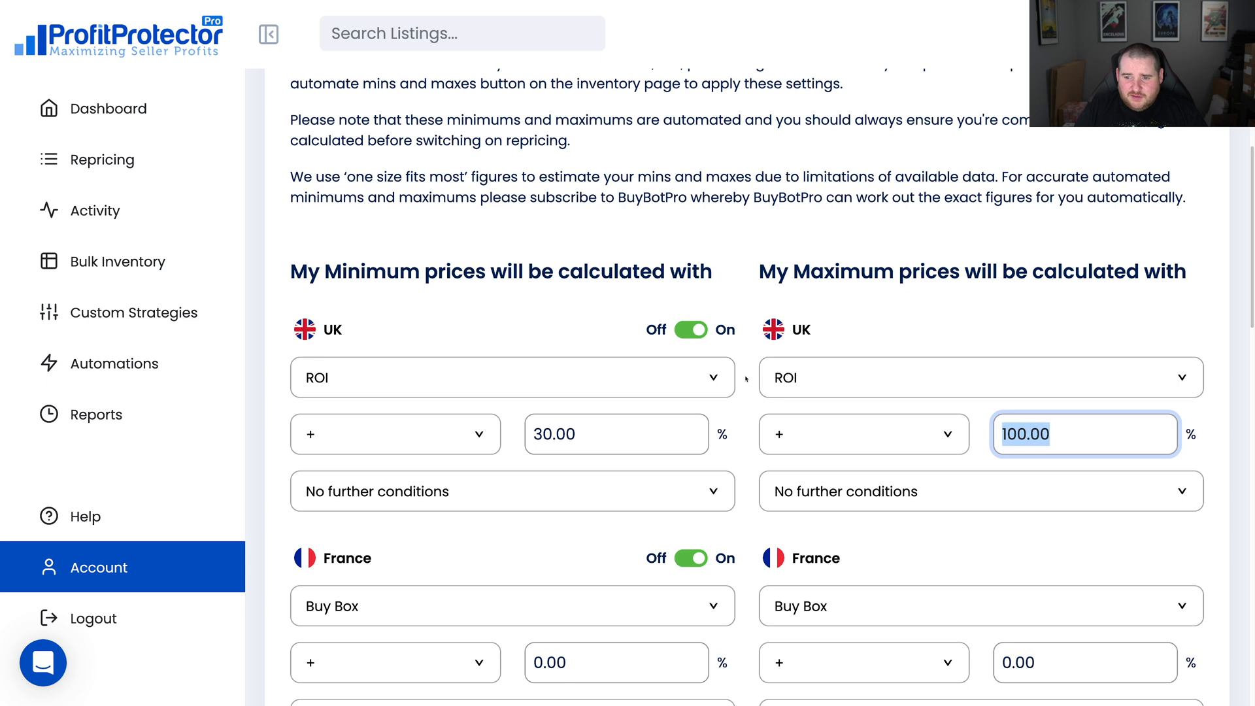
{"action": "left_click", "coordinate": [734, 411]}
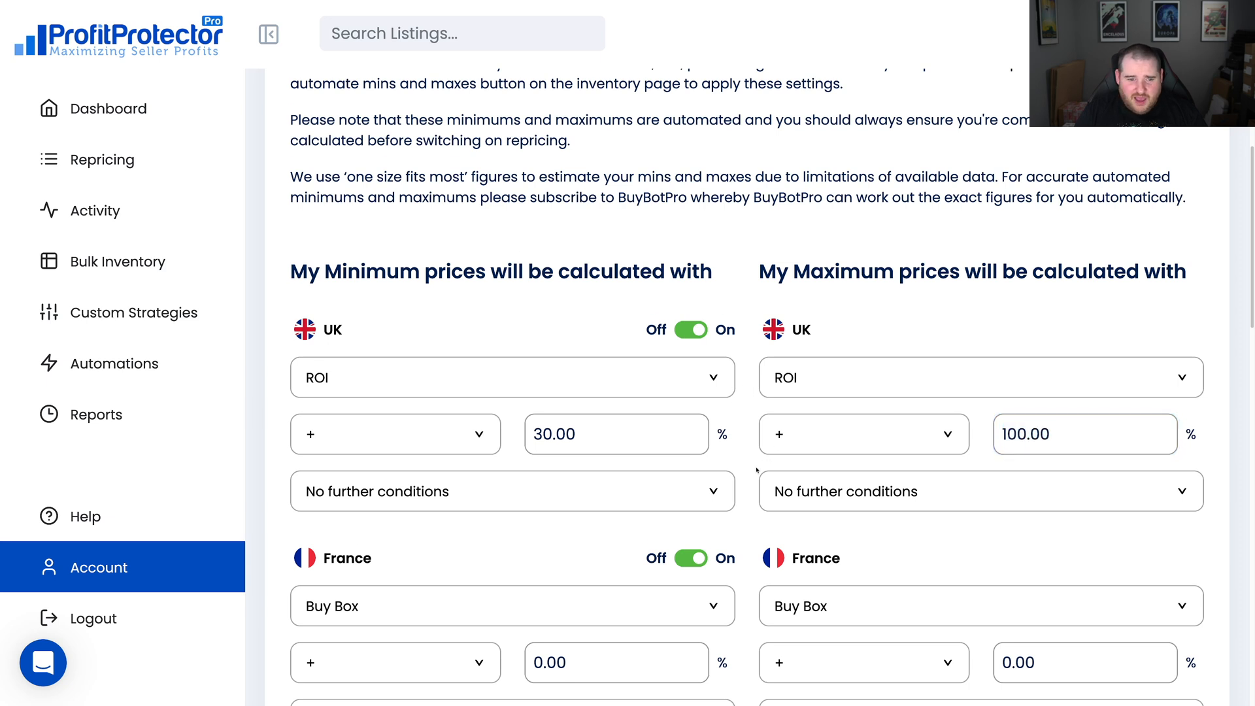
Examine the minimum and maximum price rules for all marketplaces and the options for applying them to inventory
{"action": "scroll", "coordinate": [756, 469], "scroll_direction": "down", "scroll_amount": 3}
{"action": "scroll", "coordinate": [729, 516], "scroll_direction": "down", "scroll_amount": 12}
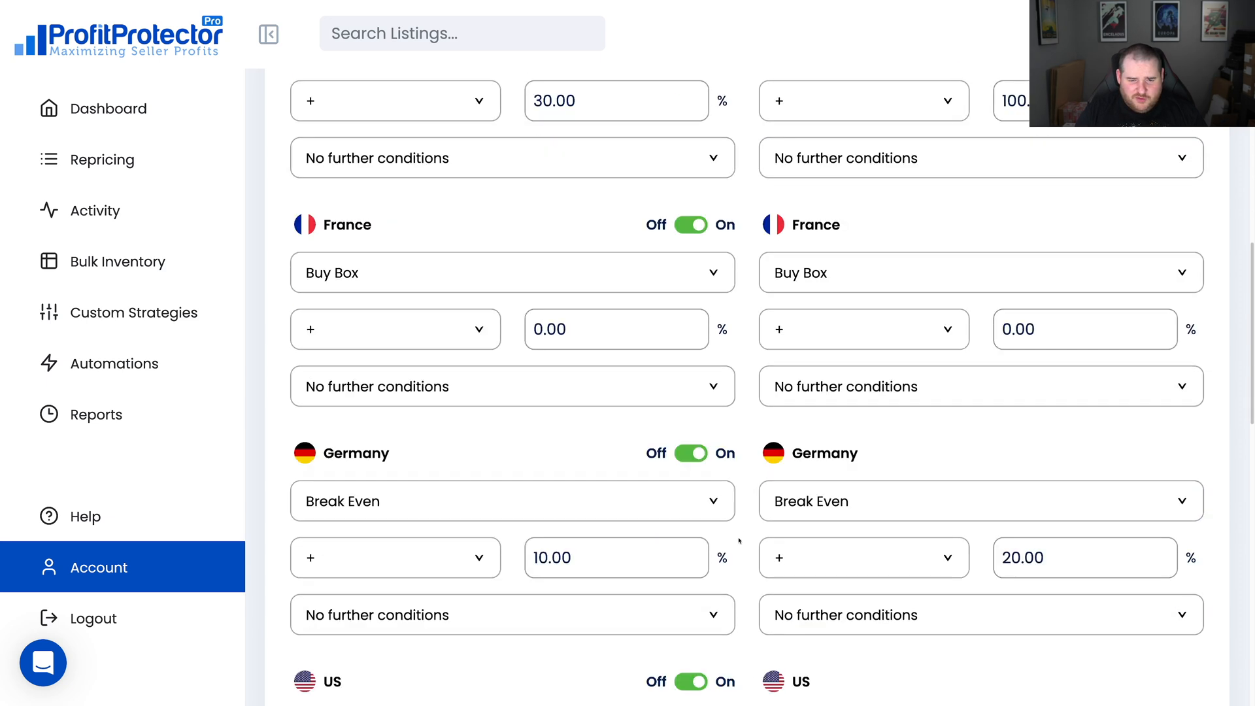
{"action": "scroll", "coordinate": [684, 477], "scroll_direction": "up", "scroll_amount": 20}
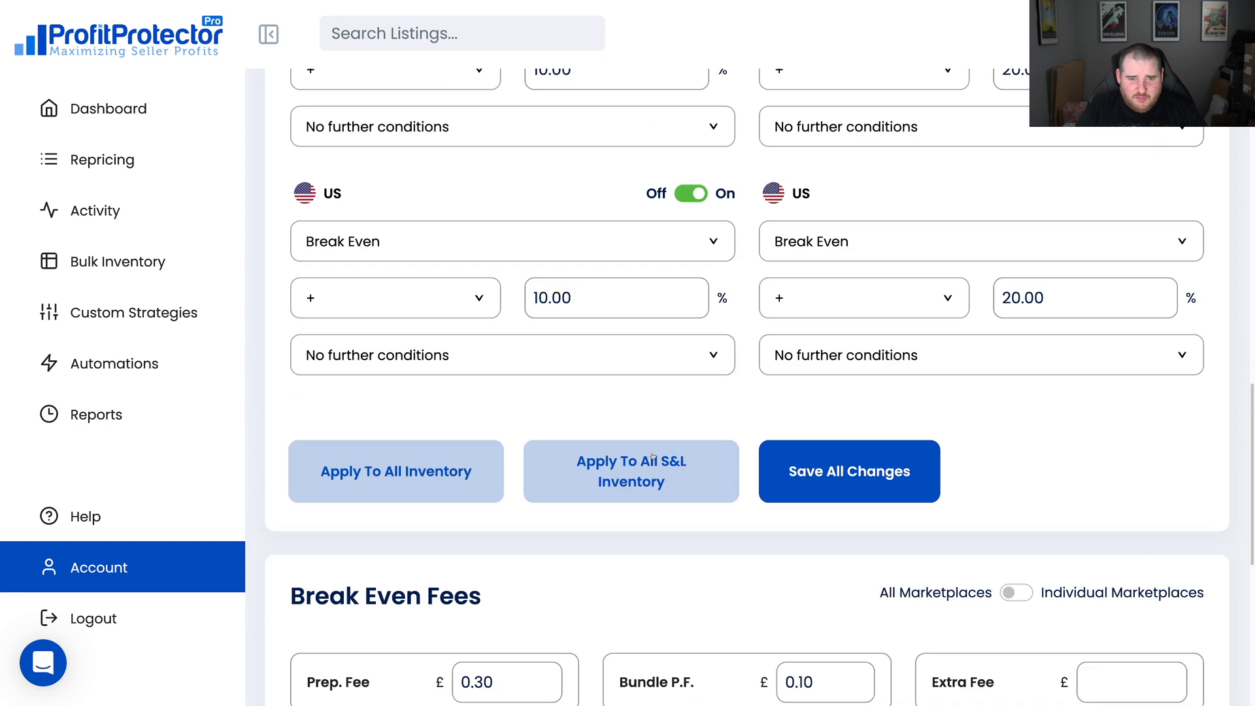
{"action": "scroll", "coordinate": [684, 478], "scroll_direction": "down", "scroll_amount": 10}
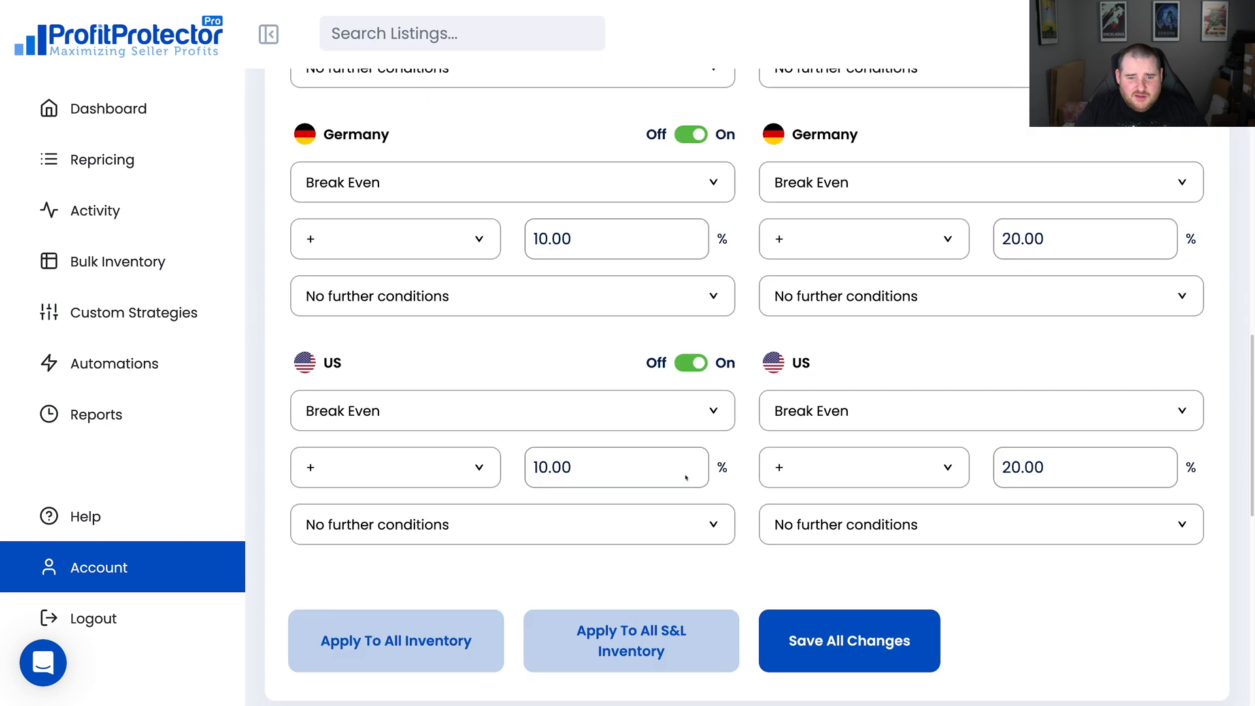
{"action": "left_click", "coordinate": [402, 457]}
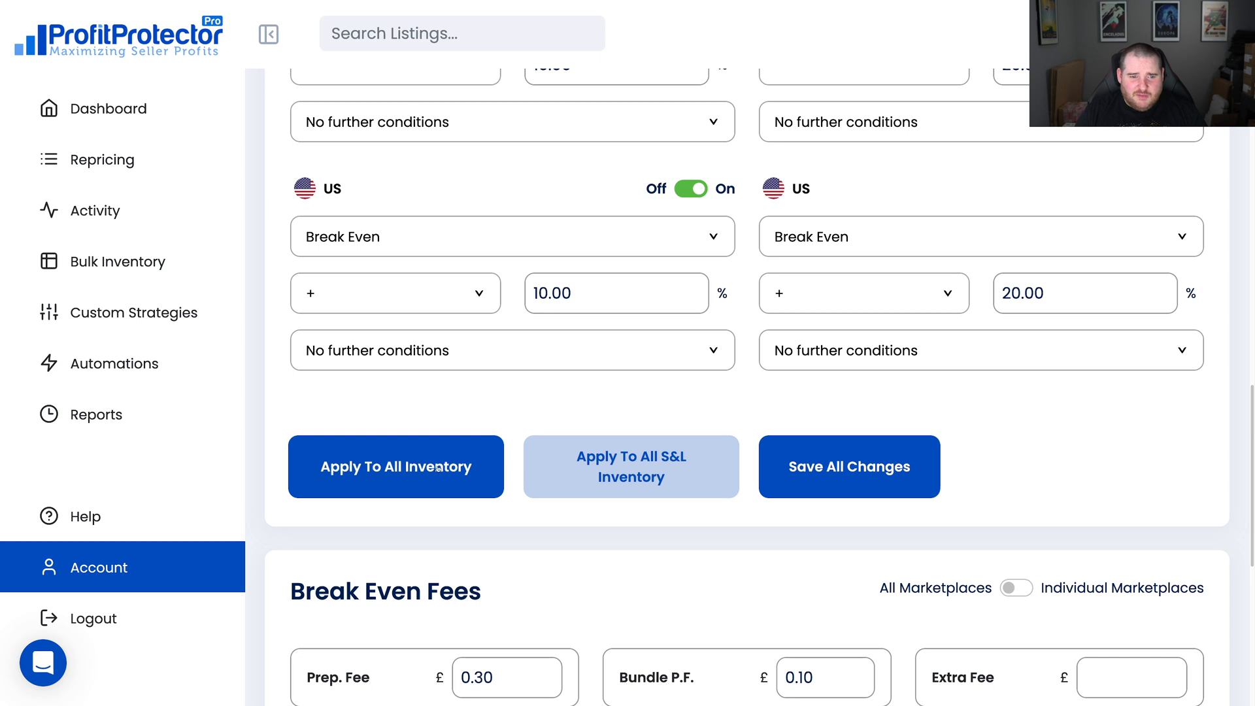
{"action": "scroll", "coordinate": [745, 439], "scroll_direction": "up", "scroll_amount": 6}
{"action": "scroll", "coordinate": [653, 459], "scroll_direction": "down", "scroll_amount": 4}
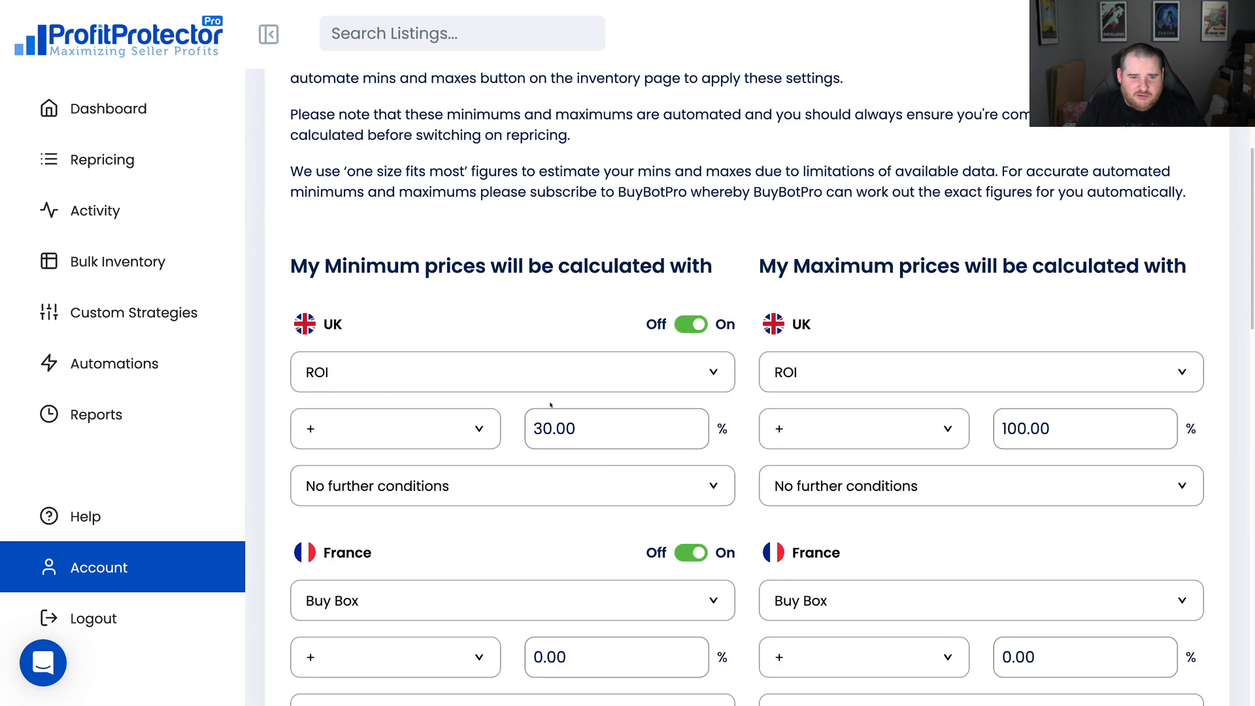
{"action": "scroll", "coordinate": [744, 445], "scroll_direction": "down", "scroll_amount": 6}
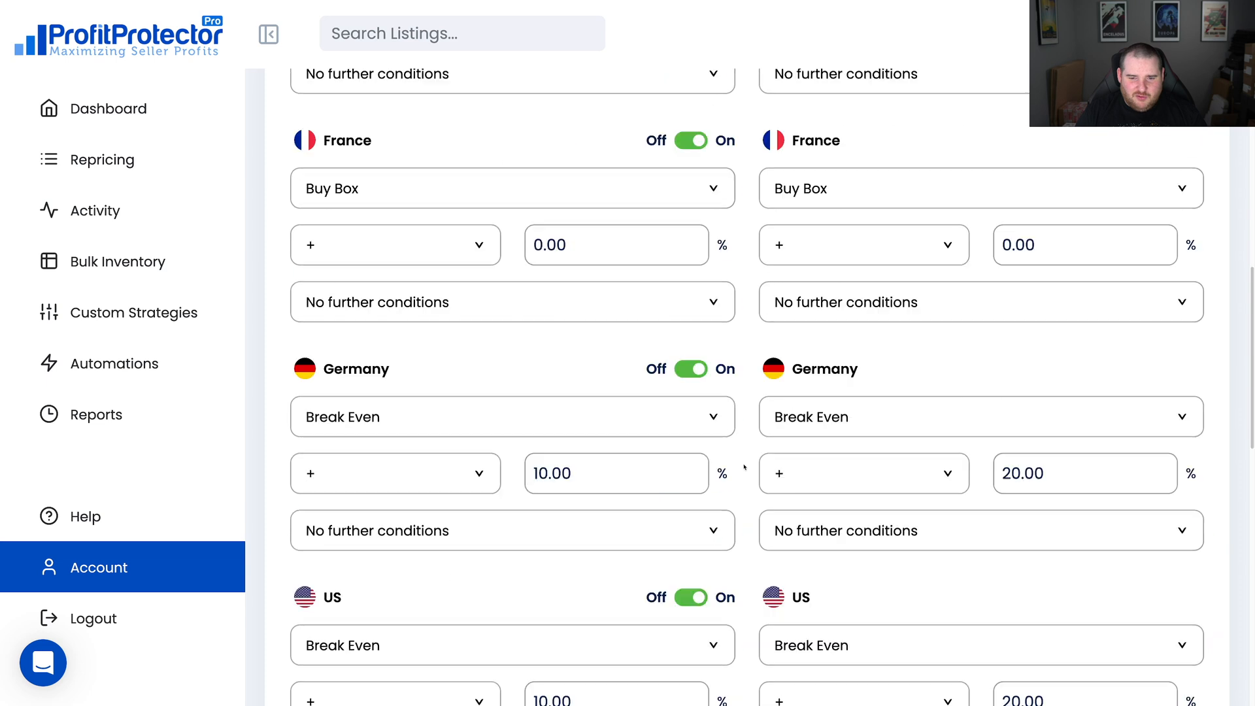
{"action": "scroll", "coordinate": [651, 227], "scroll_direction": "up", "scroll_amount": 4}
{"action": "scroll", "coordinate": [804, 321], "scroll_direction": "down", "scroll_amount": 13}
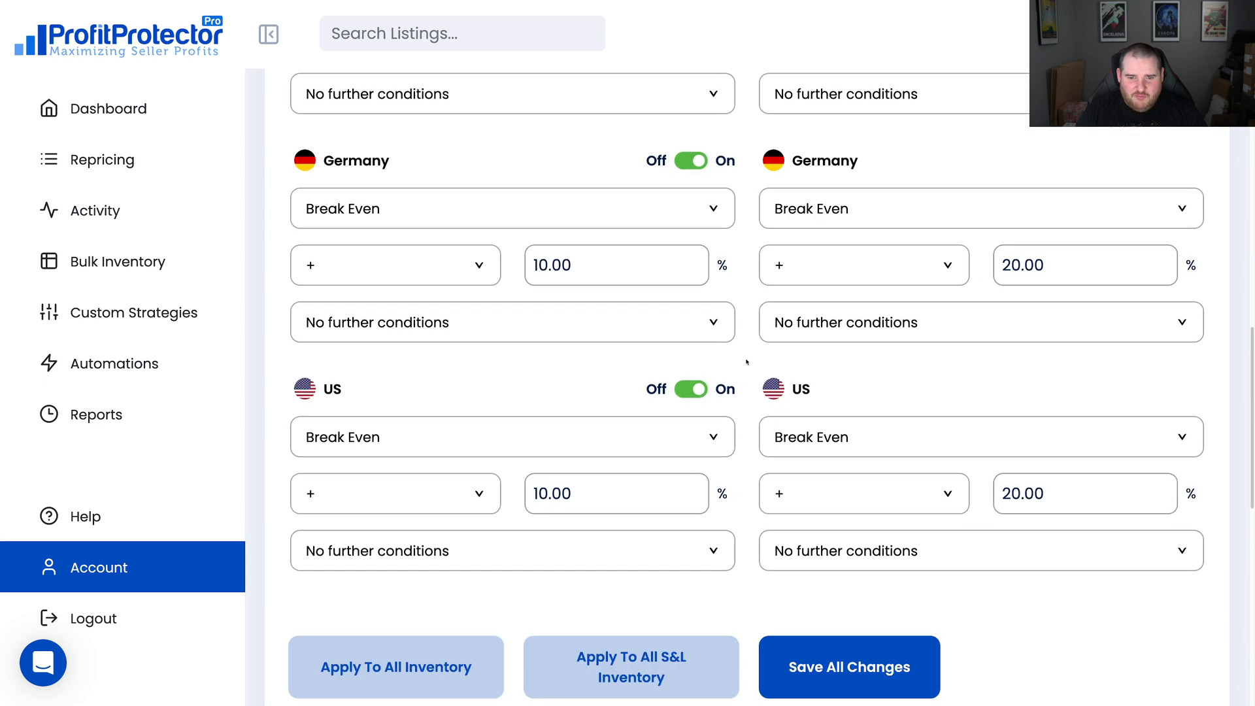
Look over the break-even fee settings and open the repricing listings to view the first product's pricing details
{"action": "scroll", "coordinate": [748, 406], "scroll_direction": "down", "scroll_amount": 3}
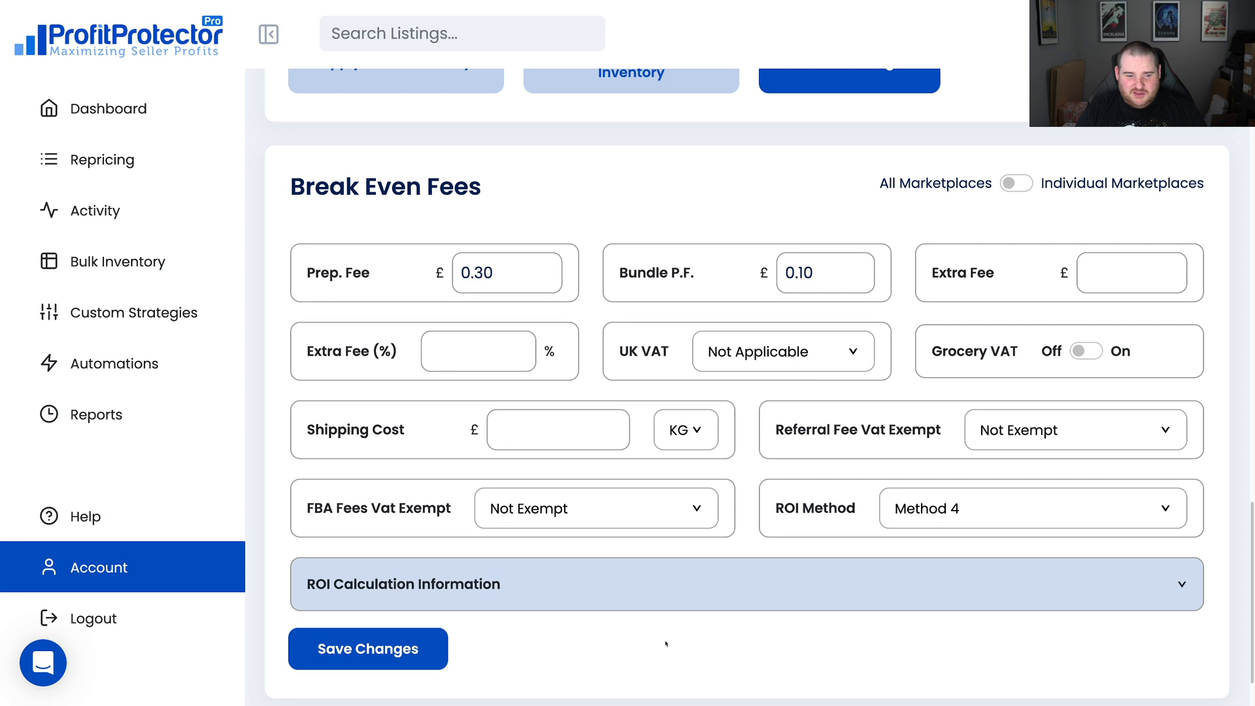
{"action": "left_click", "coordinate": [129, 163]}
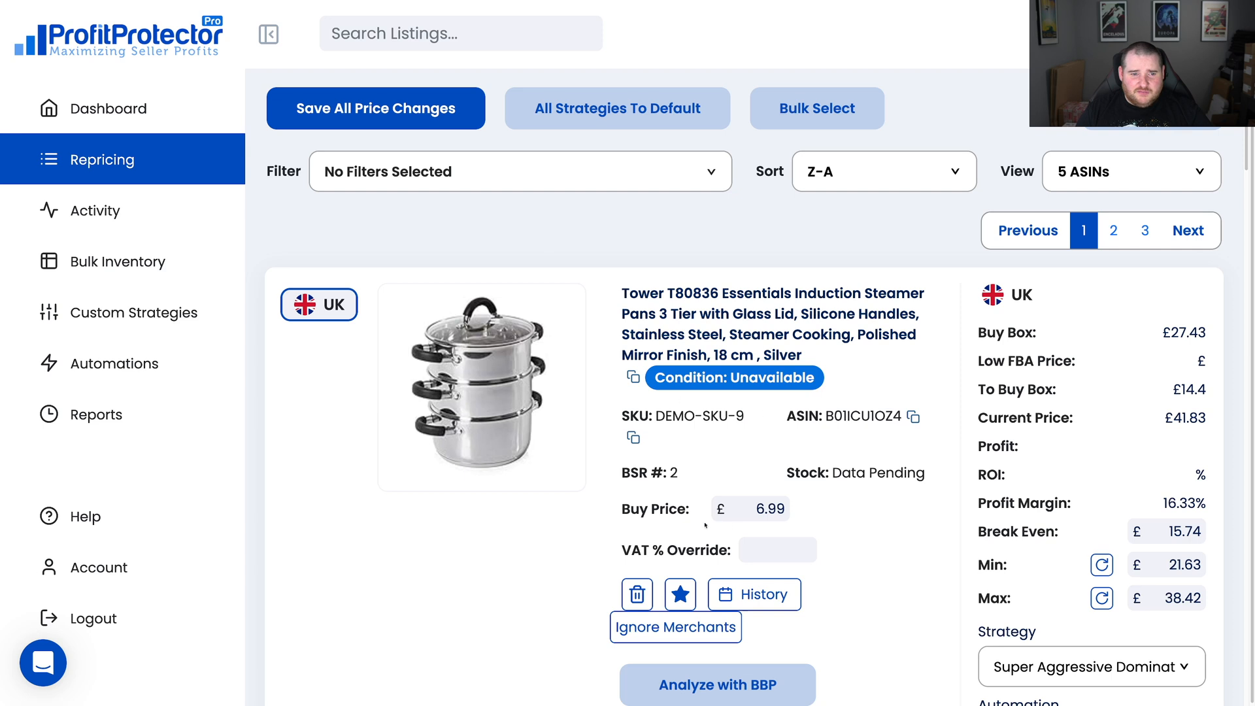
{"action": "scroll", "coordinate": [735, 526], "scroll_direction": "down", "scroll_amount": 3}
{"action": "scroll", "coordinate": [735, 525], "scroll_direction": "down", "scroll_amount": 2}
{"action": "scroll", "coordinate": [733, 531], "scroll_direction": "up", "scroll_amount": 5}
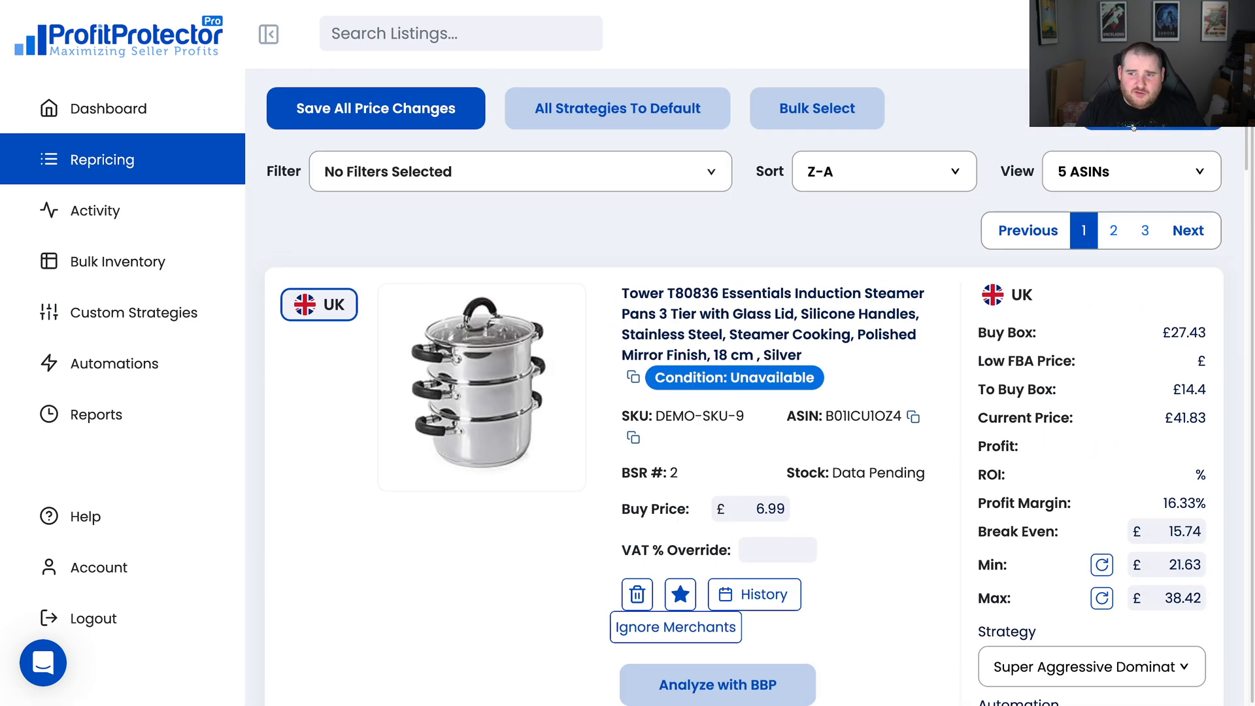
Try the compact listing layout, return to the detailed layout and examine the Tower steamer pans' prices and options
{"action": "left_click", "coordinate": [1153, 109]}
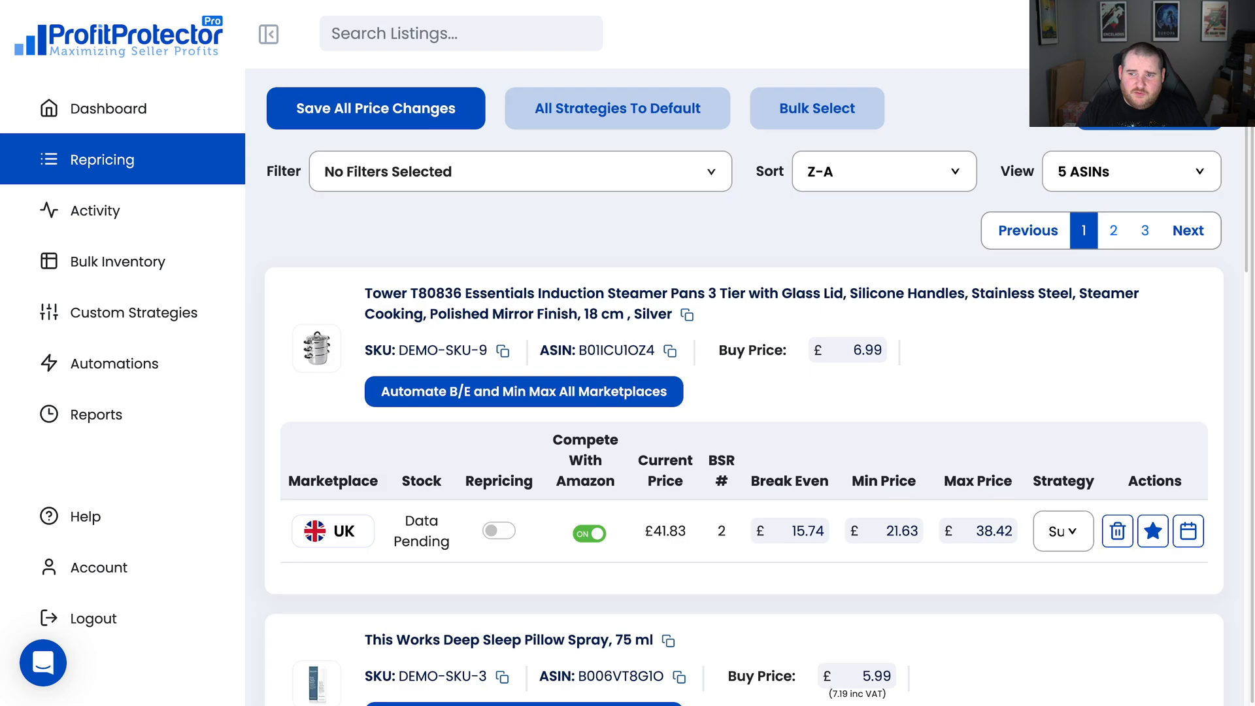
{"action": "left_click", "coordinate": [1151, 109]}
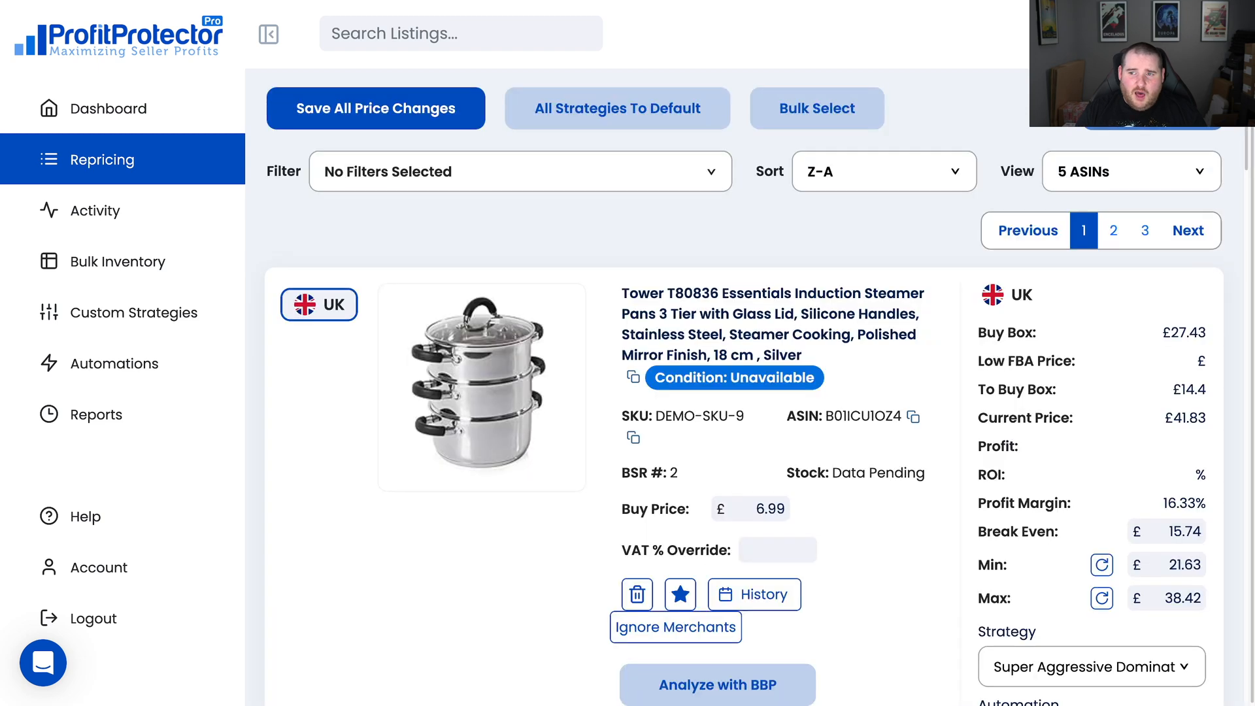
{"action": "scroll", "coordinate": [762, 320], "scroll_direction": "down", "scroll_amount": 2}
{"action": "scroll", "coordinate": [762, 322], "scroll_direction": "up", "scroll_amount": 2}
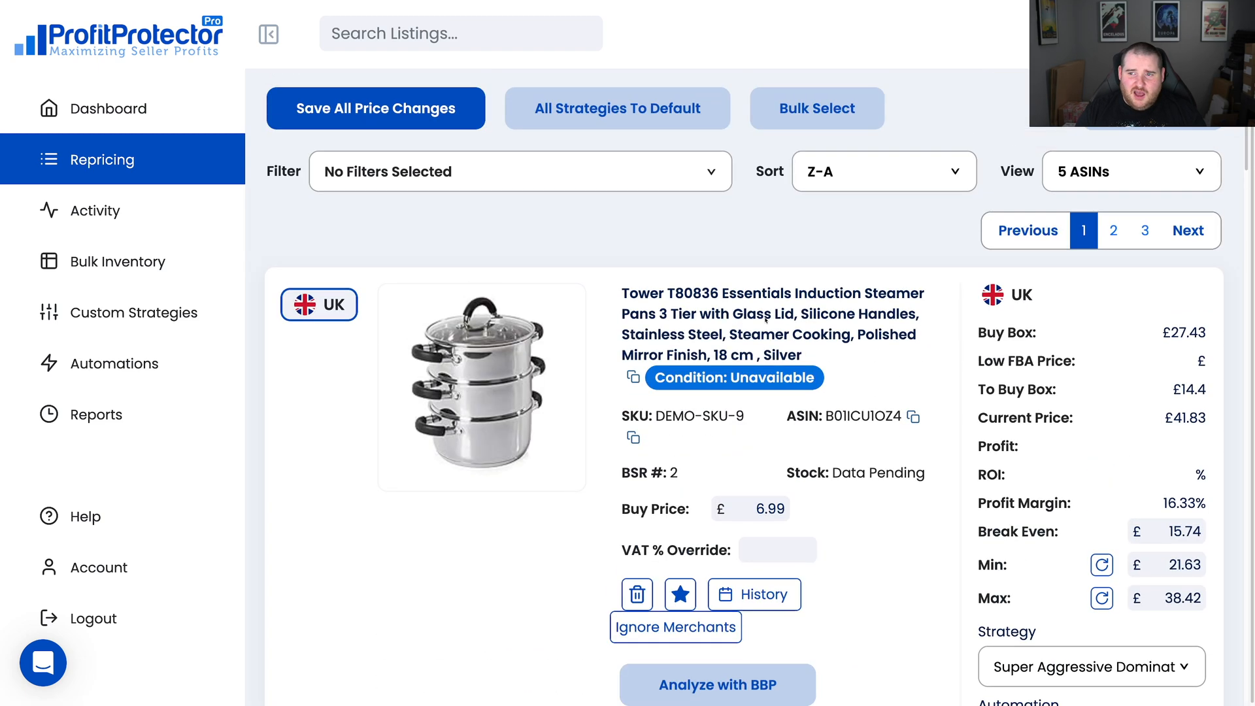
{"action": "scroll", "coordinate": [760, 323], "scroll_direction": "down", "scroll_amount": 3}
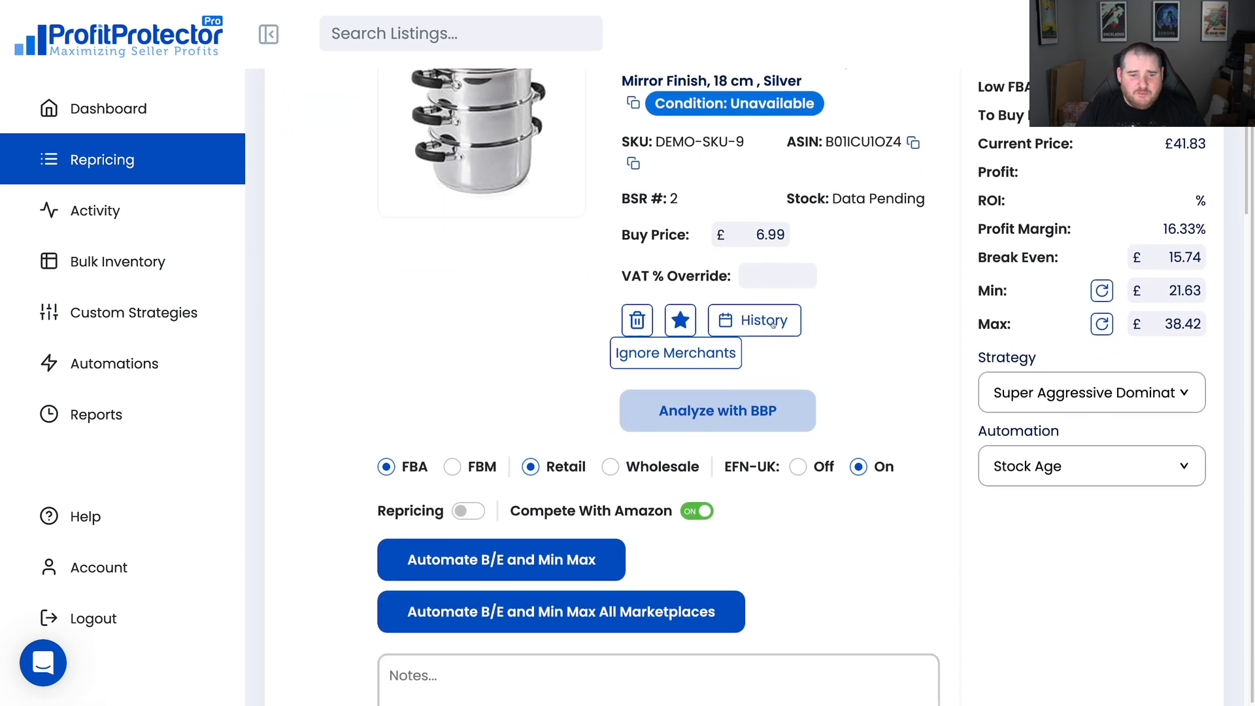
{"action": "scroll", "coordinate": [820, 332], "scroll_direction": "down", "scroll_amount": 2}
{"action": "scroll", "coordinate": [819, 331], "scroll_direction": "up", "scroll_amount": 6}
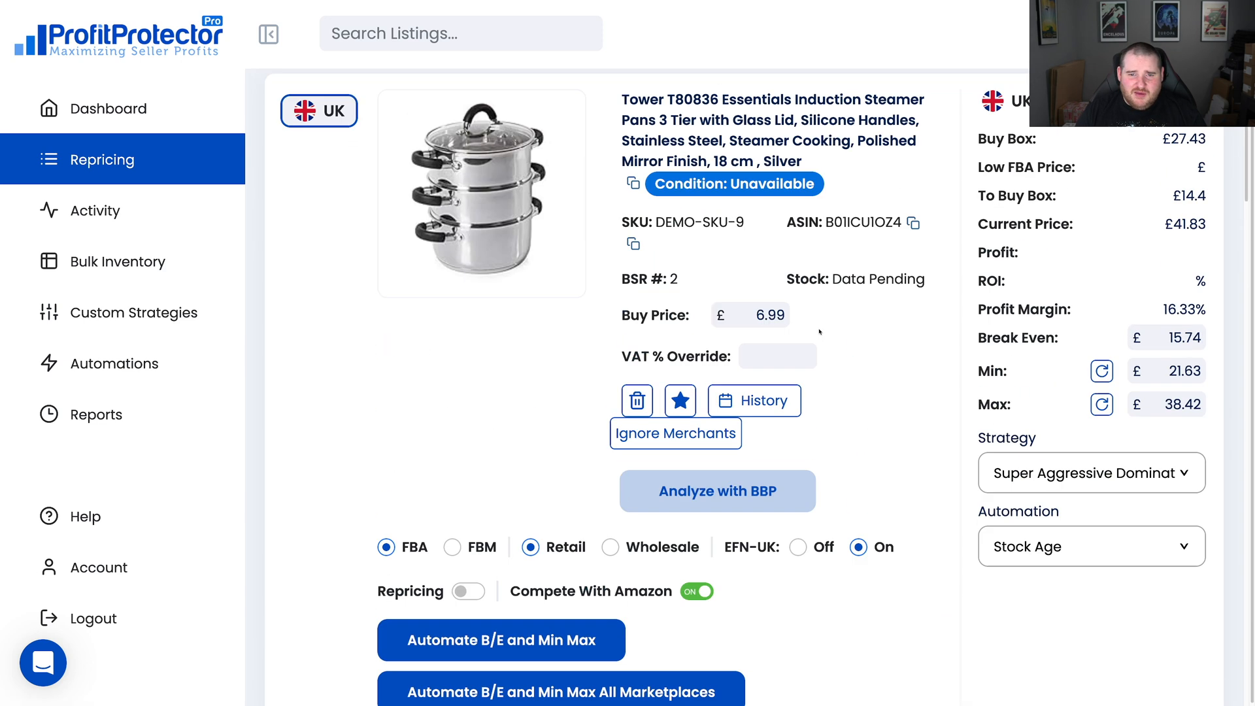
Switch the repricing listings to the compact layout and look over the products
{"action": "left_click", "coordinate": [1152, 109]}
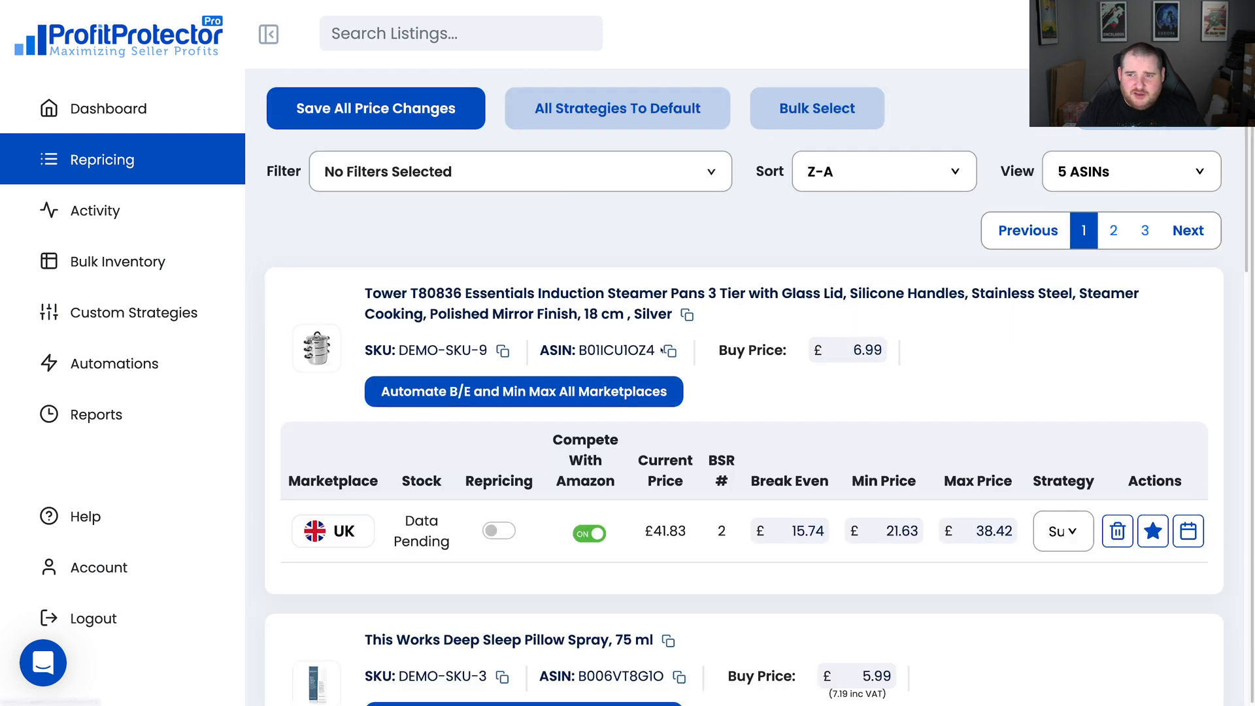
{"action": "scroll", "coordinate": [489, 310], "scroll_direction": "down", "scroll_amount": 8}
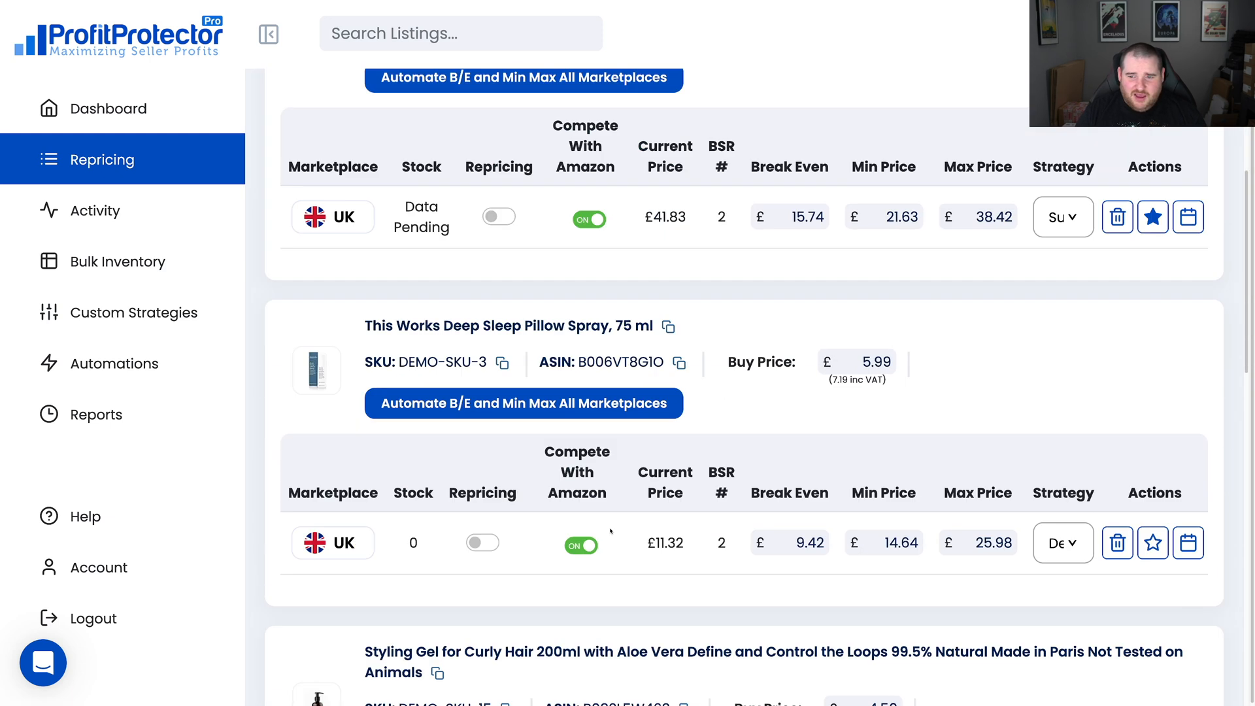
{"action": "scroll", "coordinate": [619, 536], "scroll_direction": "up", "scroll_amount": 4}
{"action": "scroll", "coordinate": [619, 536], "scroll_direction": "up", "scroll_amount": 4}
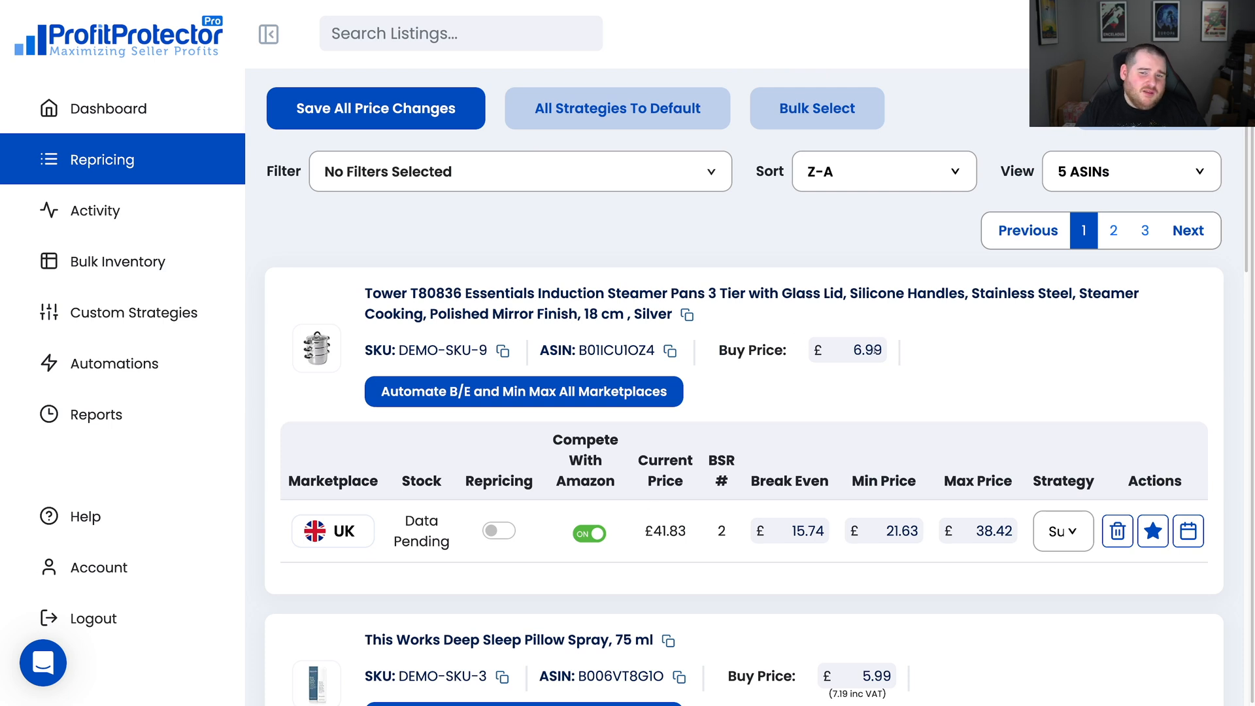
Clear the Tower steamer pans' buy price and set the buy prices of the pillow spray and styling gel to 0
{"action": "double_click", "coordinate": [870, 351]}
{"action": "key", "text": "BackSpace"}
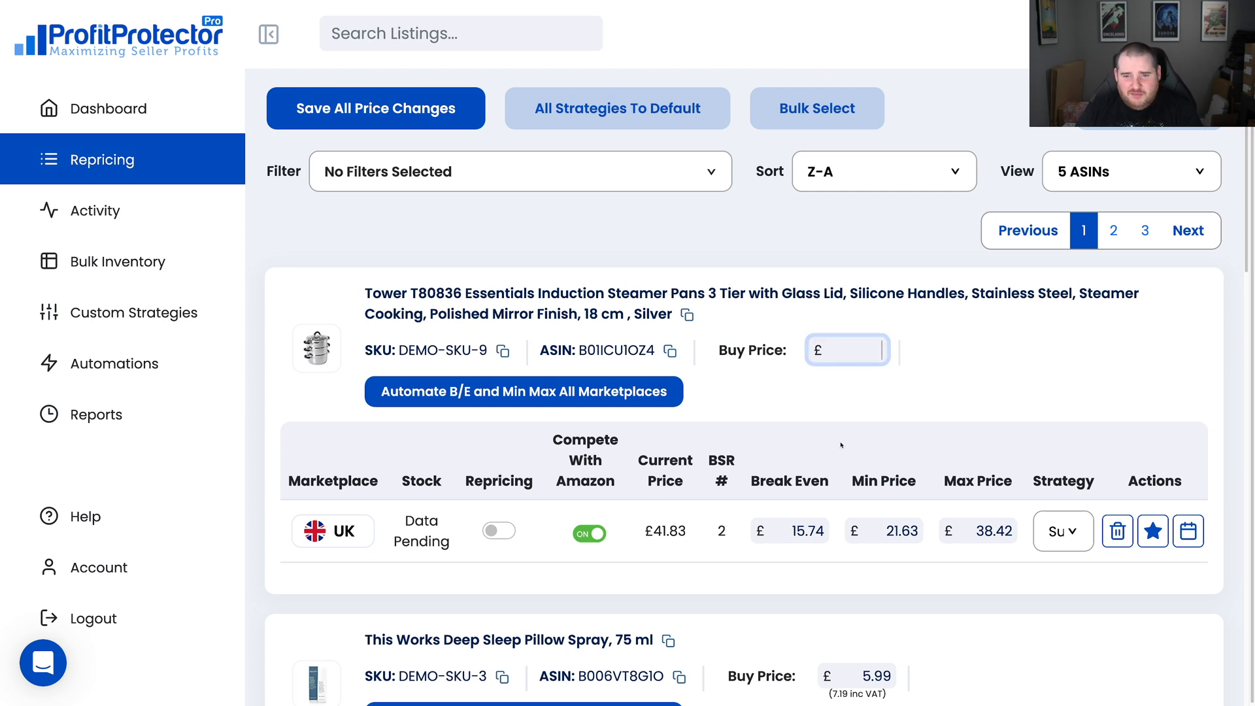
{"action": "scroll", "coordinate": [849, 416], "scroll_direction": "down", "scroll_amount": 3}
{"action": "double_click", "coordinate": [884, 495]}
{"action": "type", "text": "0"}
{"action": "scroll", "coordinate": [883, 494], "scroll_direction": "down", "scroll_amount": 5}
{"action": "double_click", "coordinate": [883, 484]}
{"action": "type", "text": "0"}
Set the buy prices of the Riffi massage belt and the PlayMonster board game to 0
{"action": "scroll", "coordinate": [879, 487], "scroll_direction": "down", "scroll_amount": 5}
{"action": "double_click", "coordinate": [876, 483]}
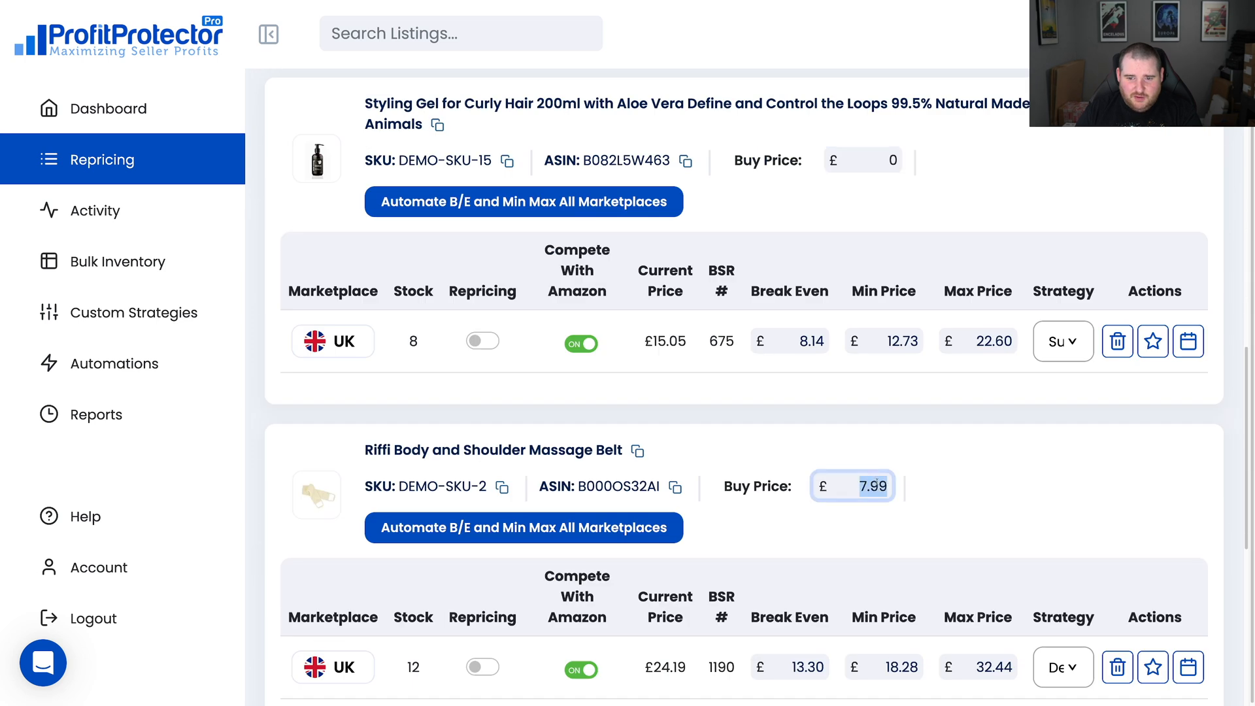
{"action": "type", "text": "0"}
{"action": "scroll", "coordinate": [876, 483], "scroll_direction": "down", "scroll_amount": 5}
{"action": "double_click", "coordinate": [886, 498]}
{"action": "type", "text": "0"}
{"action": "scroll", "coordinate": [887, 495], "scroll_direction": "down", "scroll_amount": 3}
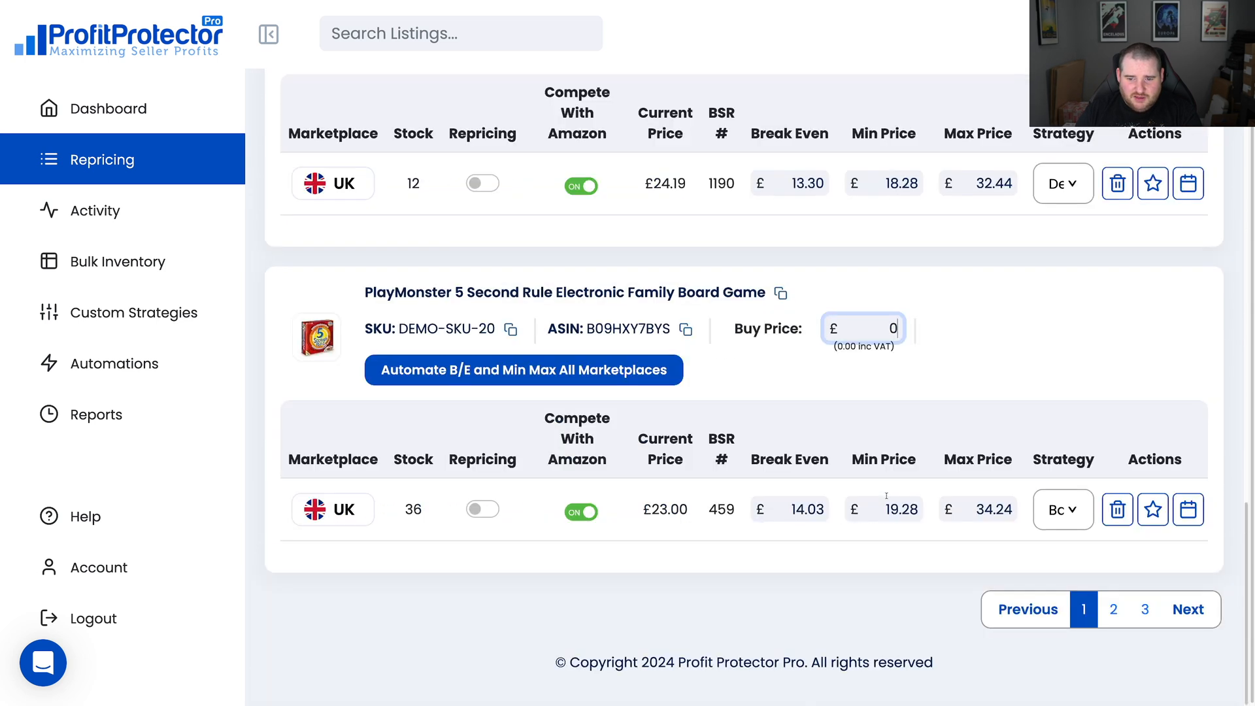
{"action": "left_click", "coordinate": [970, 414]}
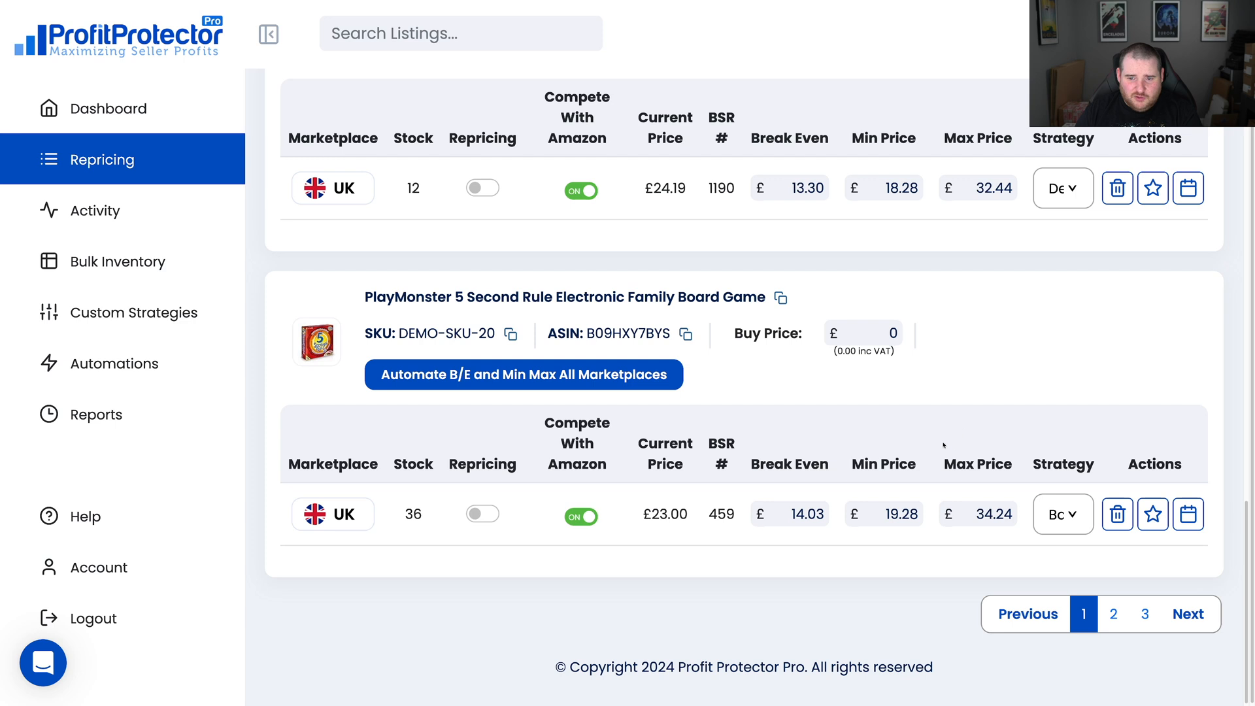
Clear the break-even, minimum and maximum prices of the Tower steamer pans
{"action": "scroll", "coordinate": [668, 462], "scroll_direction": "up", "scroll_amount": 15}
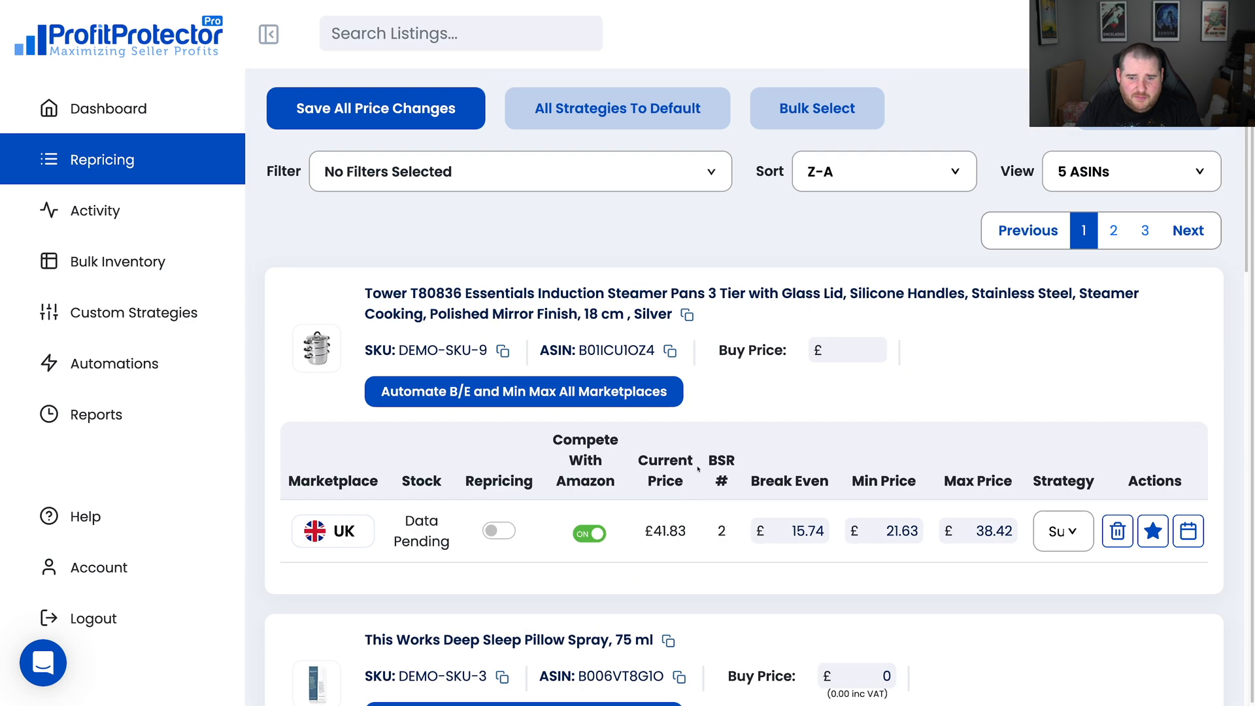
{"action": "double_click", "coordinate": [808, 532]}
{"action": "key", "text": "BackSpace"}
{"action": "double_click", "coordinate": [868, 533]}
{"action": "key", "text": "BackSpace"}
{"action": "double_click", "coordinate": [965, 533]}
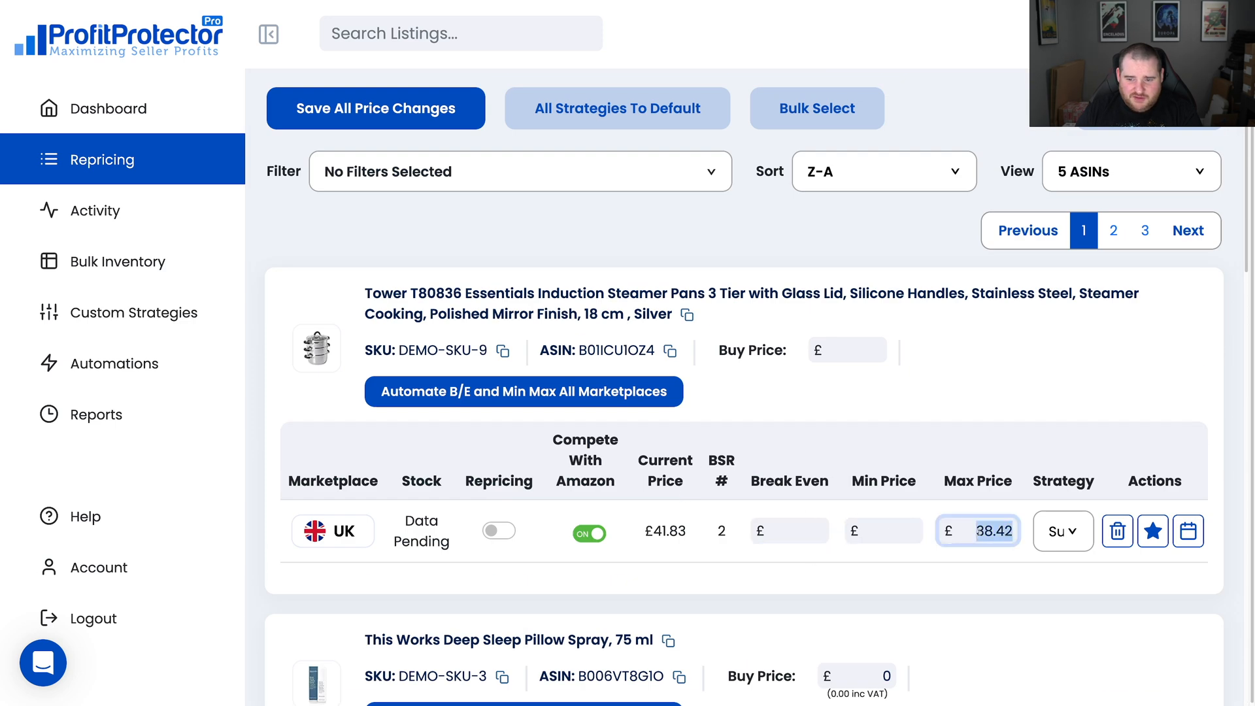
{"action": "key", "text": "BackSpace"}
Clear the break-even, minimum and maximum prices of the Deep Sleep Pillow Spray
{"action": "scroll", "coordinate": [967, 562], "scroll_direction": "down", "scroll_amount": 3}
{"action": "scroll", "coordinate": [966, 593], "scroll_direction": "down", "scroll_amount": 2}
{"action": "double_click", "coordinate": [808, 526]}
{"action": "key", "text": "BackSpace"}
{"action": "double_click", "coordinate": [901, 526]}
{"action": "key", "text": "BackSpace"}
{"action": "double_click", "coordinate": [994, 526]}
{"action": "key", "text": "BackSpace"}
Clear the break-even, minimum and maximum prices of the Styling Gel for Curly Hair
{"action": "scroll", "coordinate": [997, 528], "scroll_direction": "down", "scroll_amount": 5}
{"action": "left_click", "coordinate": [823, 550]}
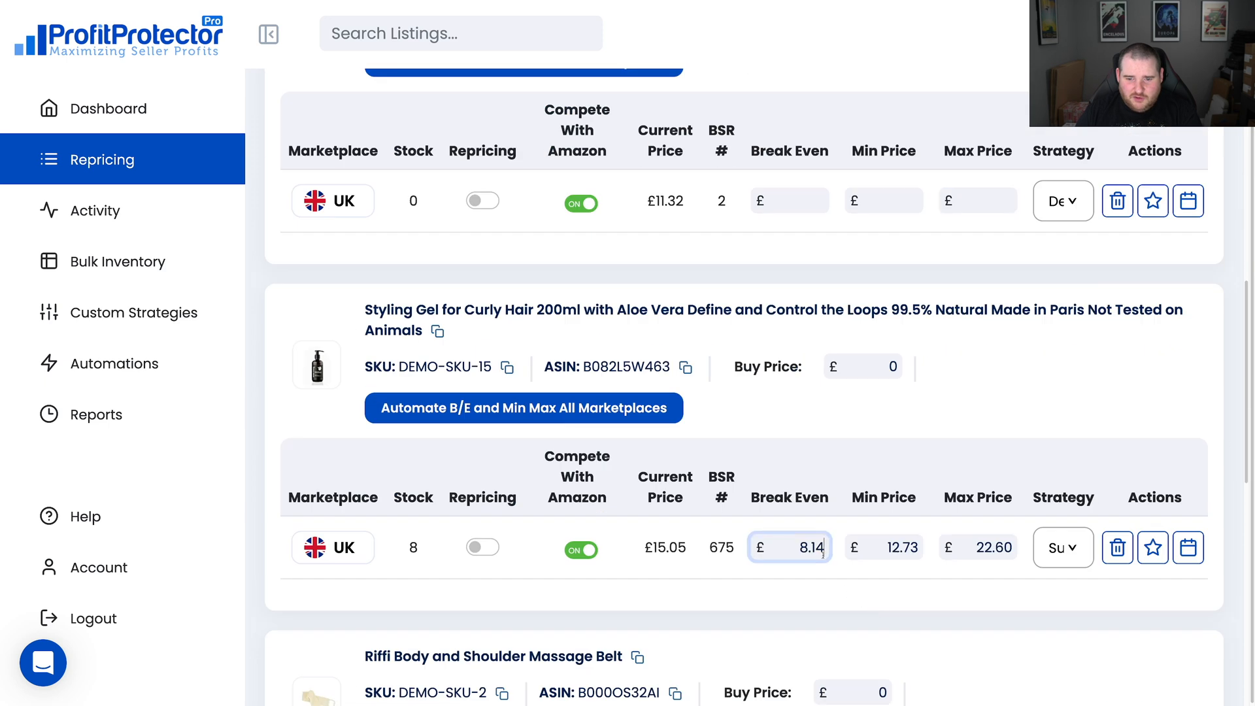
{"action": "double_click", "coordinate": [812, 548]}
{"action": "key", "text": "BackSpace"}
{"action": "double_click", "coordinate": [902, 548]}
{"action": "key", "text": "BackSpace"}
{"action": "double_click", "coordinate": [987, 549]}
{"action": "key", "text": "BackSpace"}
Clear the break-even, minimum and maximum prices of the Riffi Body and Shoulder Massage Belt
{"action": "scroll", "coordinate": [988, 549], "scroll_direction": "down", "scroll_amount": 5}
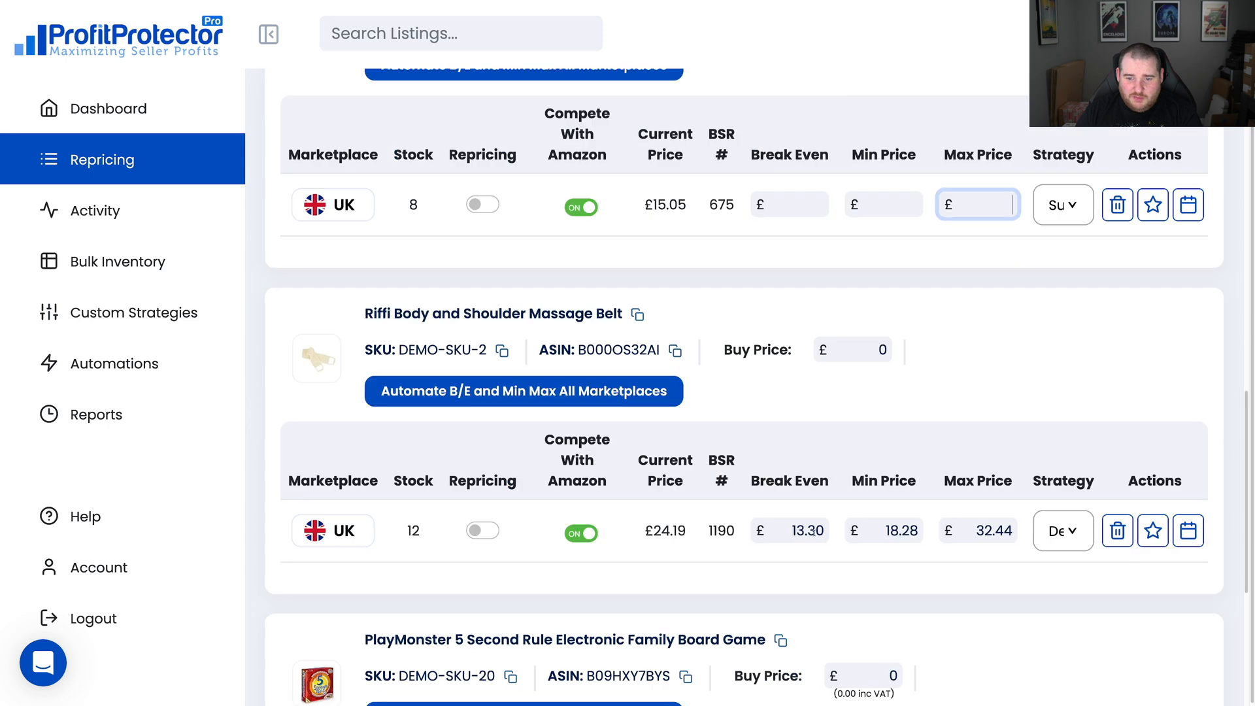
{"action": "double_click", "coordinate": [810, 531]}
{"action": "key", "text": "BackSpace"}
{"action": "double_click", "coordinate": [884, 531]}
{"action": "key", "text": "BackSpace"}
{"action": "double_click", "coordinate": [990, 531]}
{"action": "key", "text": "BackSpace"}
Clear the break-even, minimum and maximum prices of the PlayMonster 5 Second Rule board game
{"action": "scroll", "coordinate": [987, 531], "scroll_direction": "down", "scroll_amount": 5}
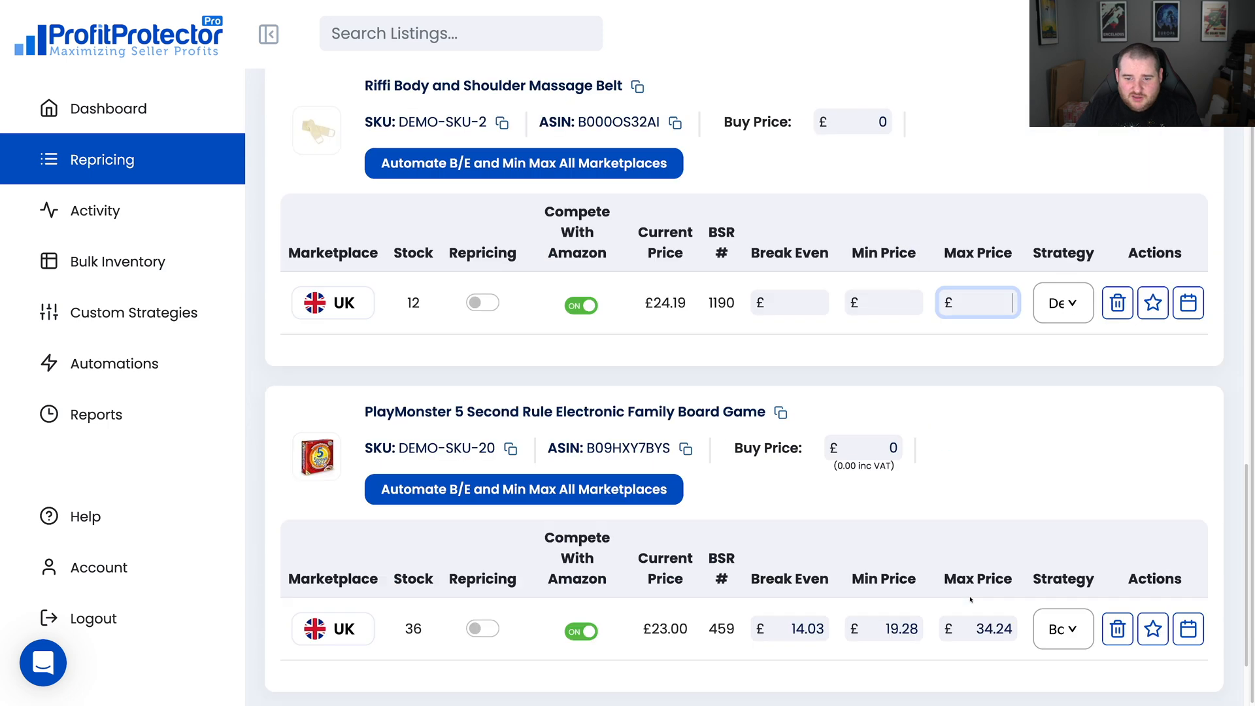
{"action": "double_click", "coordinate": [807, 579]}
{"action": "key", "text": "BackSpace"}
{"action": "double_click", "coordinate": [903, 580]}
{"action": "key", "text": "BackSpace"}
{"action": "double_click", "coordinate": [994, 579]}
{"action": "key", "text": "BackSpace"}
Save all price changes for the listings and check the cleared price fields
{"action": "scroll", "coordinate": [361, 181], "scroll_direction": "up", "scroll_amount": 15}
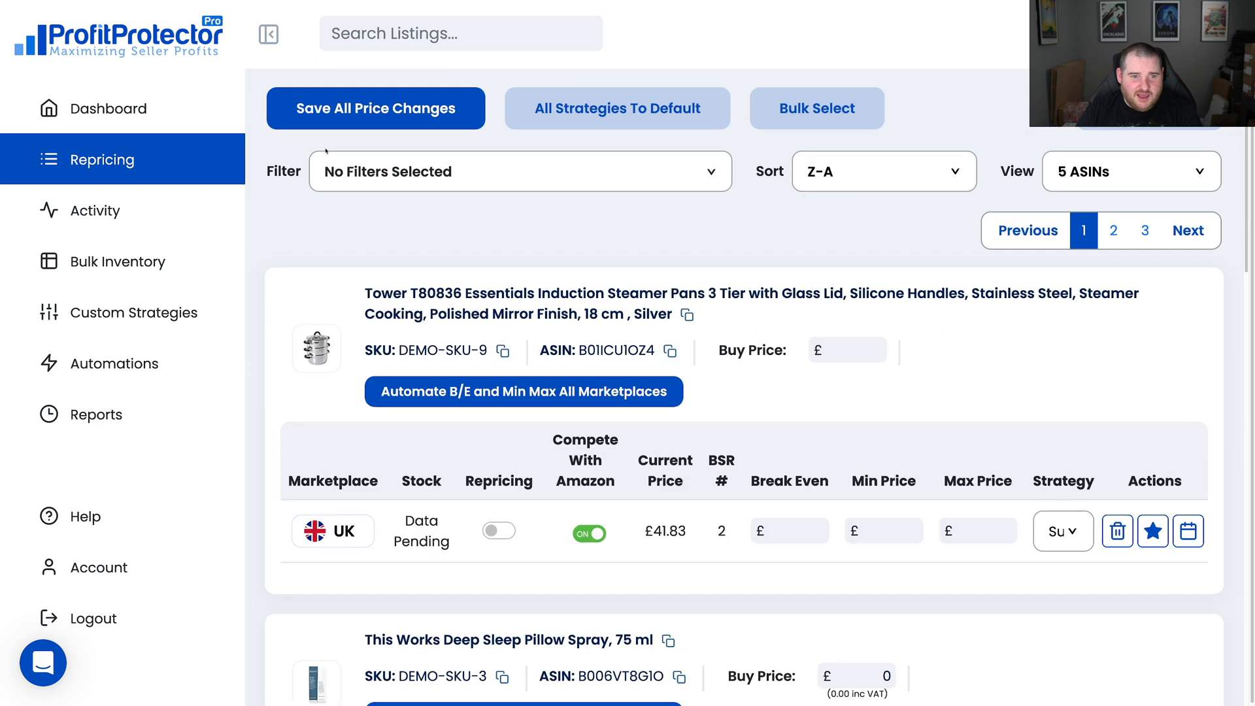
{"action": "left_click", "coordinate": [359, 109]}
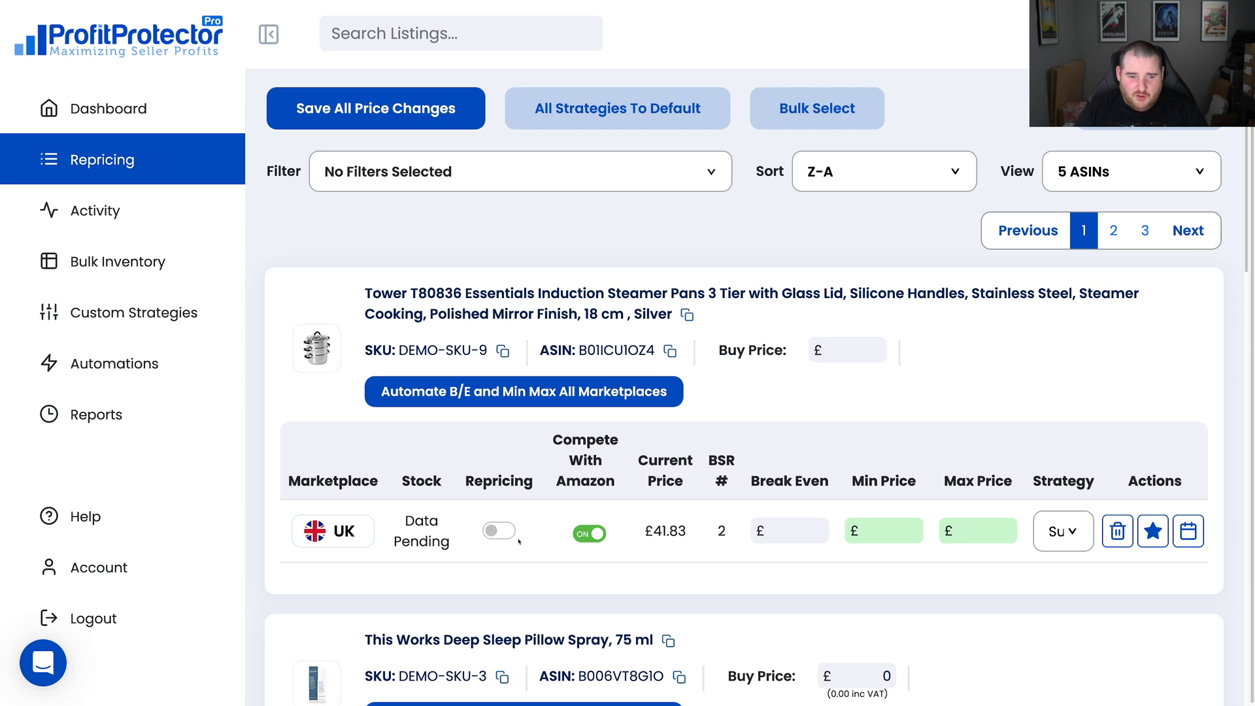
{"action": "scroll", "coordinate": [805, 443], "scroll_direction": "down", "scroll_amount": 5}
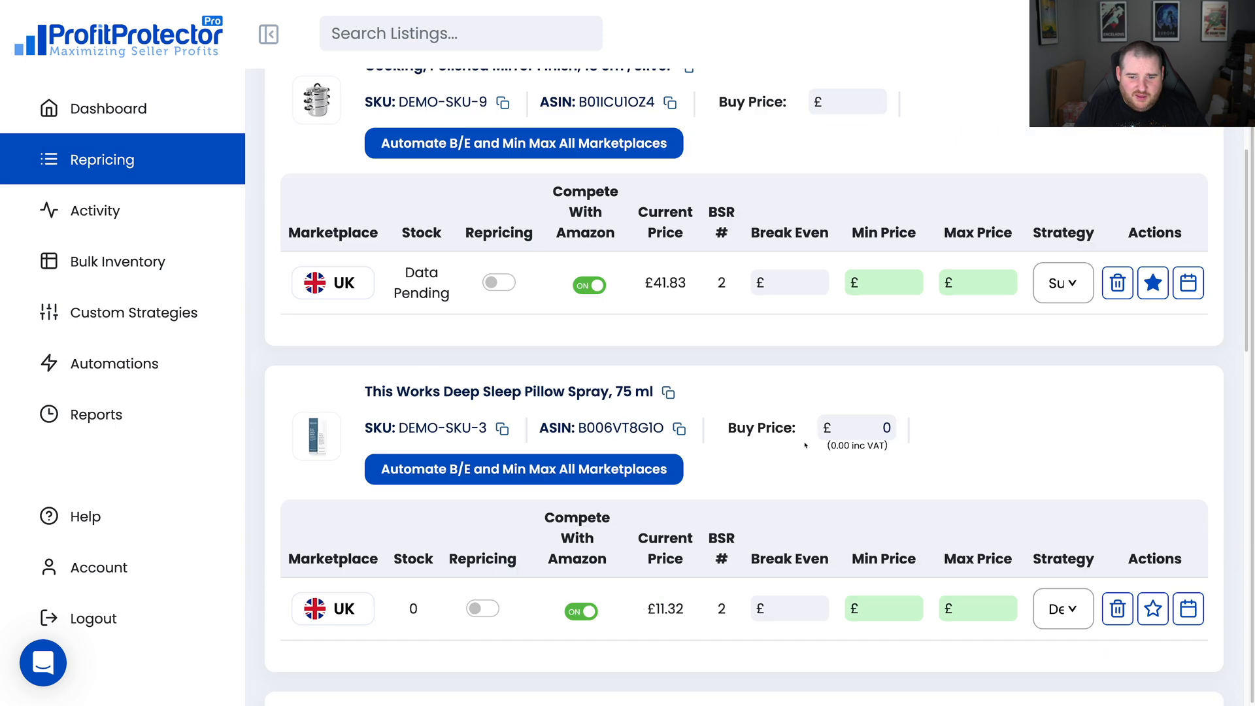
{"action": "scroll", "coordinate": [806, 451], "scroll_direction": "up", "scroll_amount": 5}
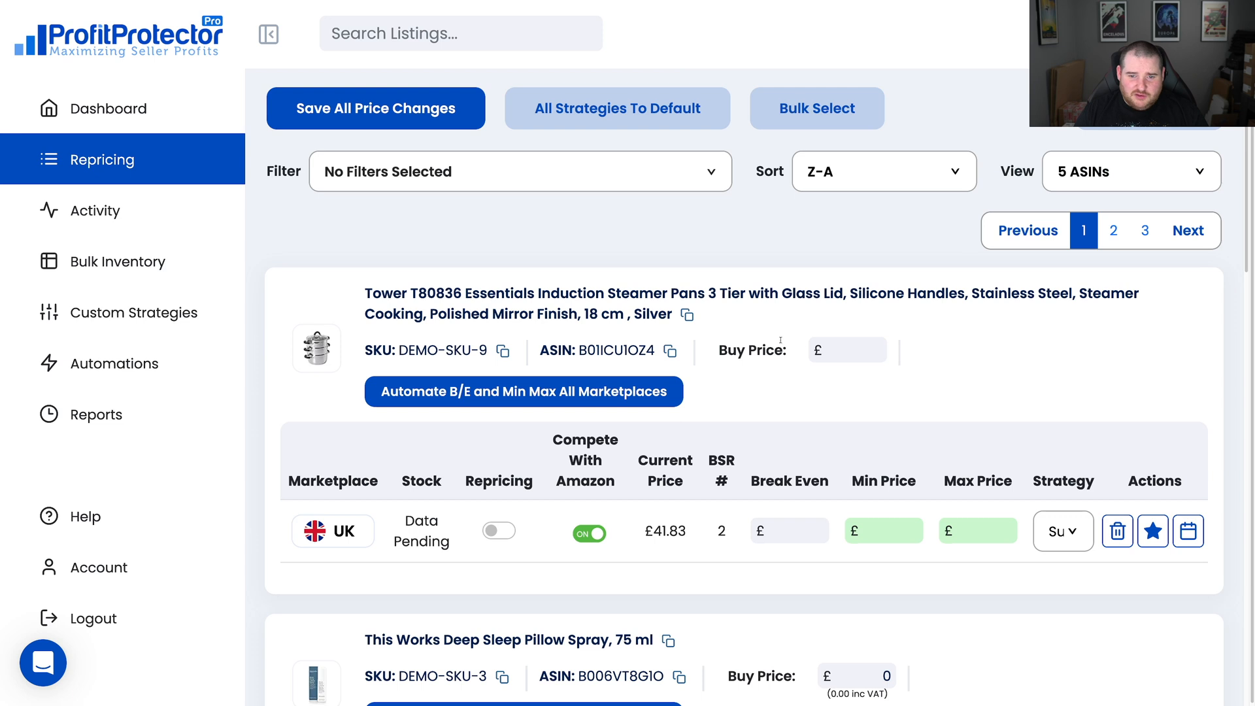
Set the Tower steamer pans' buy price to £4.99 and automate their break-even, minimum and maximum prices for all marketplaces
{"action": "left_click", "coordinate": [841, 349]}
{"action": "type", "text": "4.99"}
{"action": "left_click", "coordinate": [792, 380]}
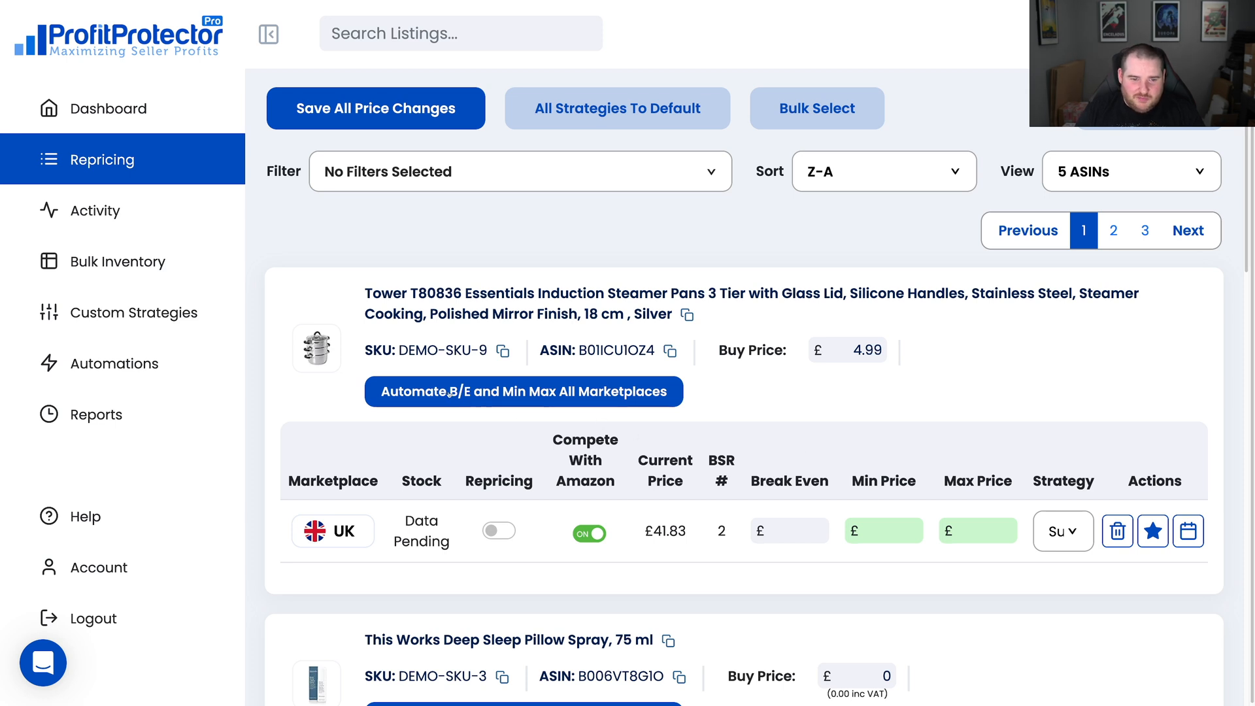
{"action": "left_click", "coordinate": [581, 392]}
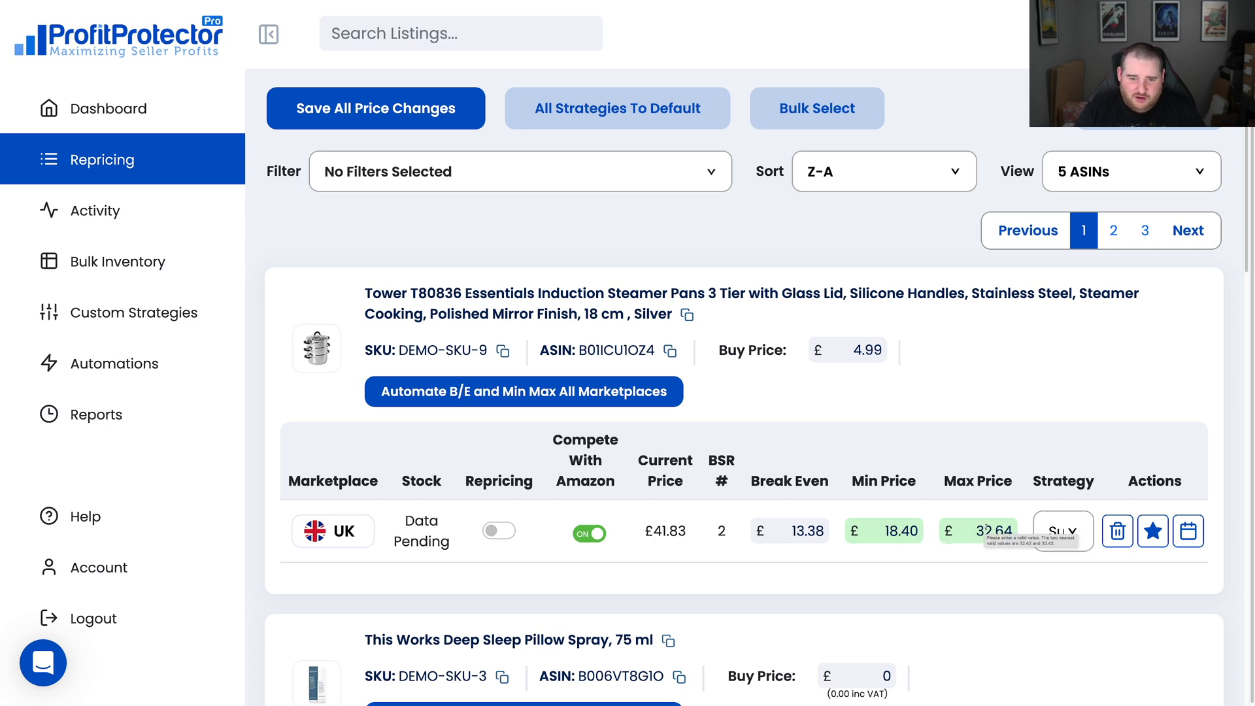
Open the Tower steamer pans' Amazon UK product page from their UK marketplace entry
{"action": "left_click", "coordinate": [329, 532]}
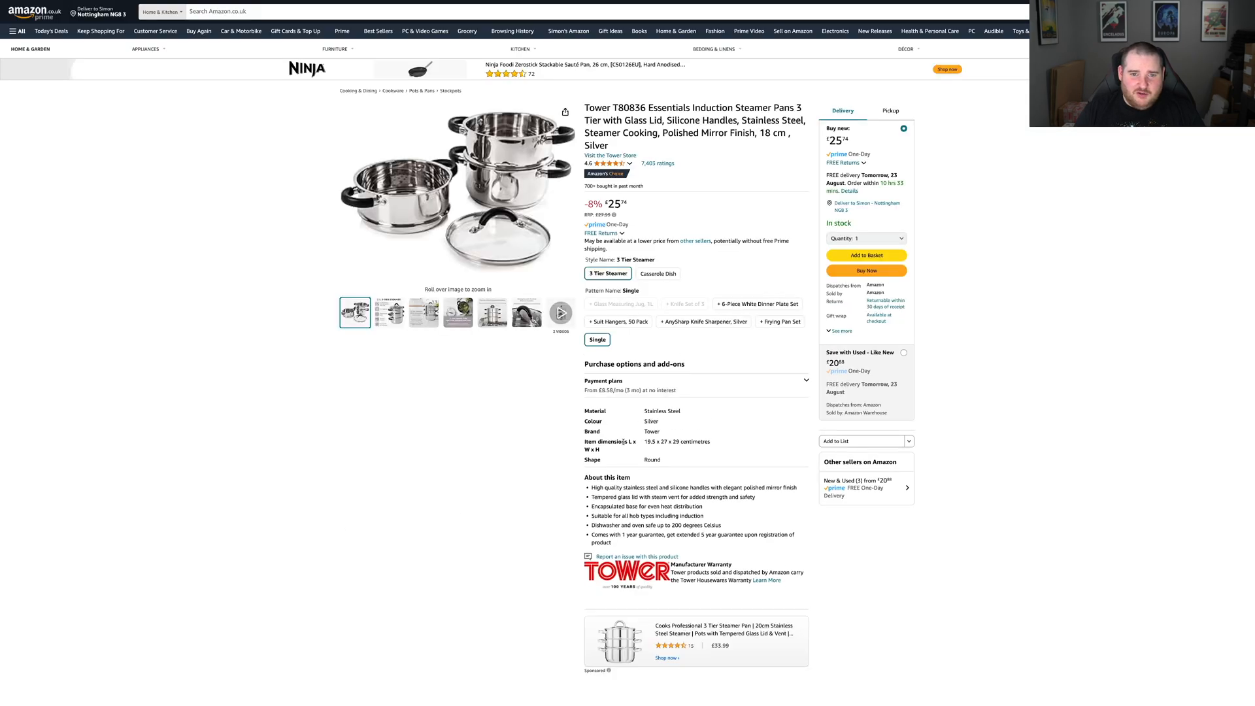
{"action": "key", "text": "super+plus"}
{"action": "key", "text": "super+plus"}
{"action": "key", "text": "super+plus"}
{"action": "key", "text": "super+plus"}
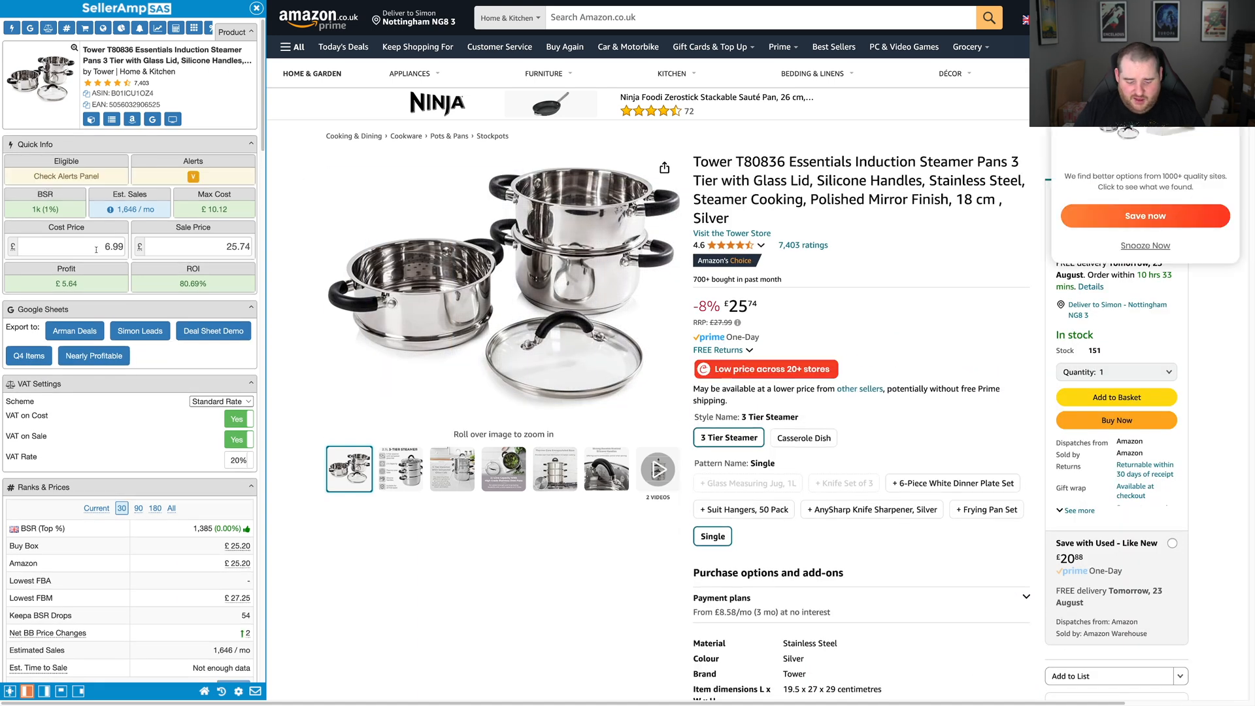
Set the steamer pans' cost price to £4.99 in the SellerAmp calculator
{"action": "key", "text": "ctrl+Tab"}
{"action": "key", "text": "ctrl+shift+Tab"}
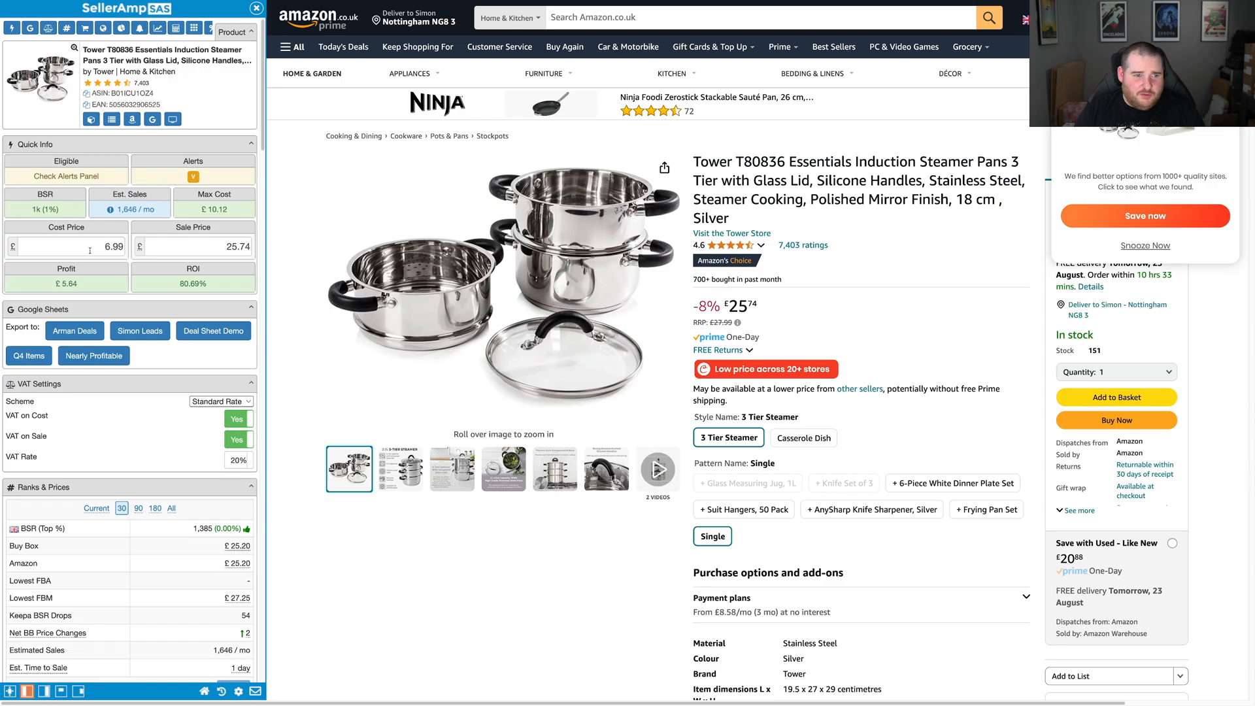
{"action": "left_click", "coordinate": [88, 247]}
{"action": "type", "text": "4.99"}
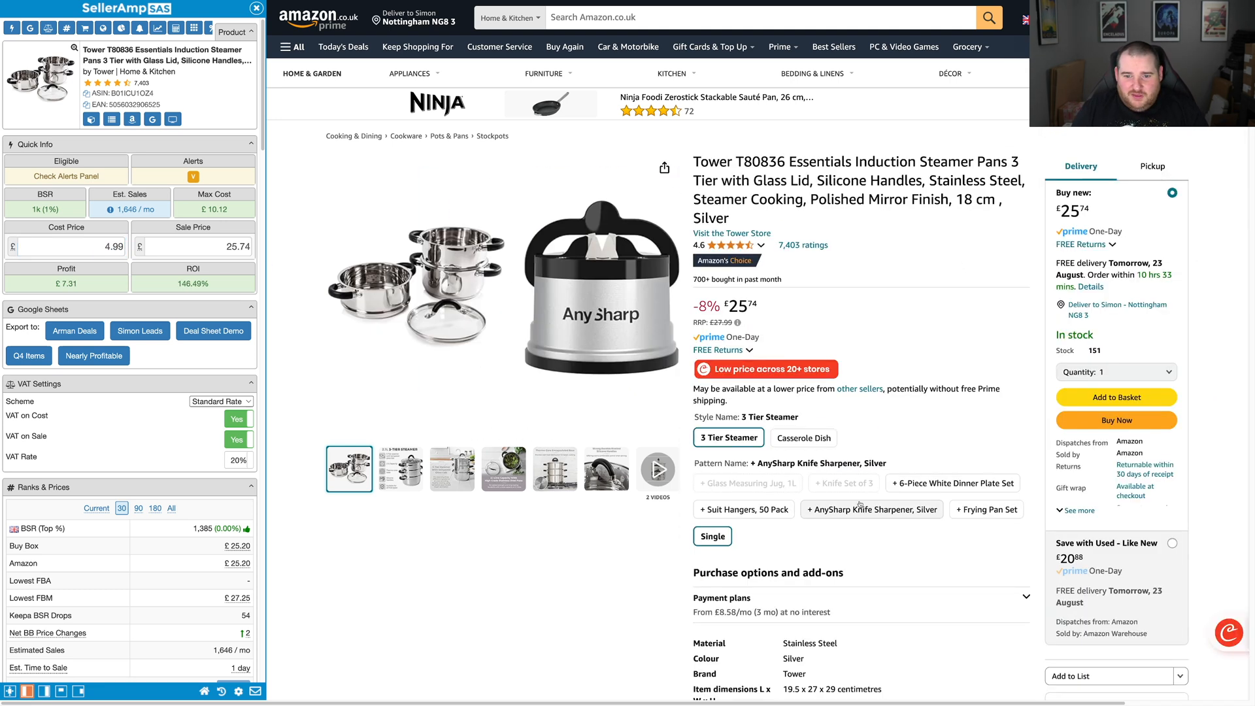
Examine the Keepa price history of the steamer pans alongside the SellerAmp sale price, profit and ROI
{"action": "scroll", "coordinate": [848, 523], "scroll_direction": "down", "scroll_amount": 1}
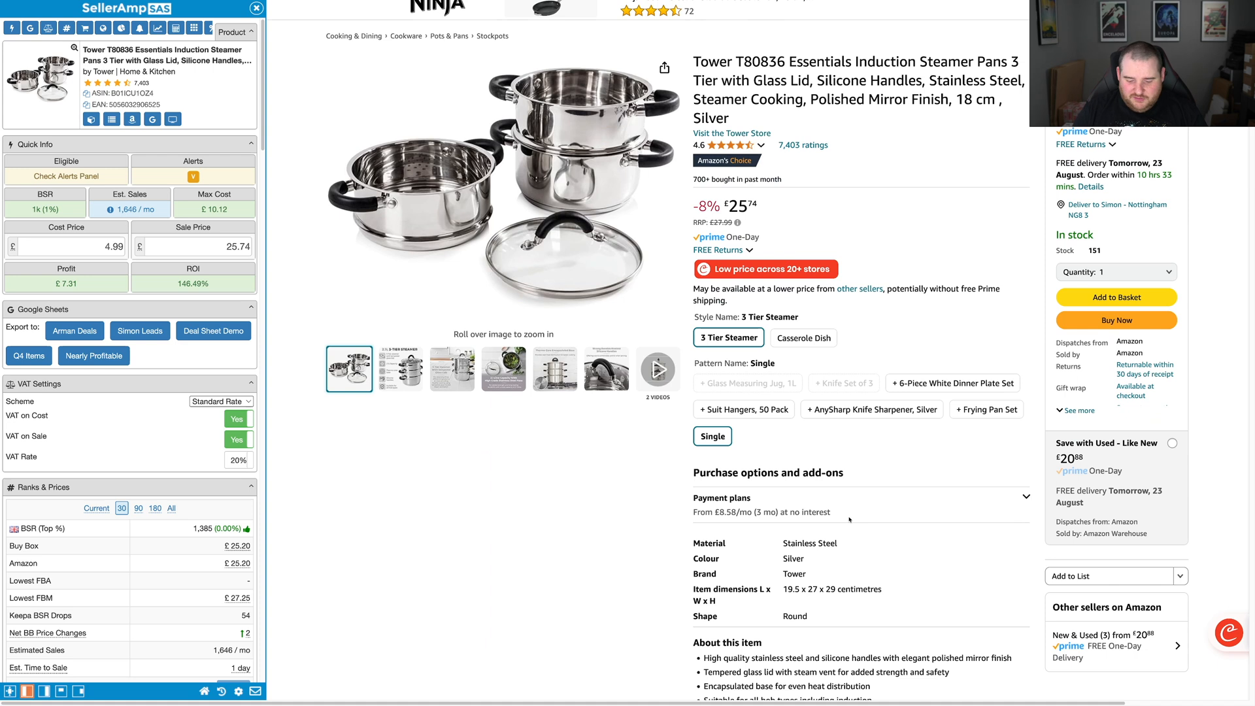
{"action": "key", "text": "ctrl+plus"}
{"action": "key", "text": "ctrl+plus"}
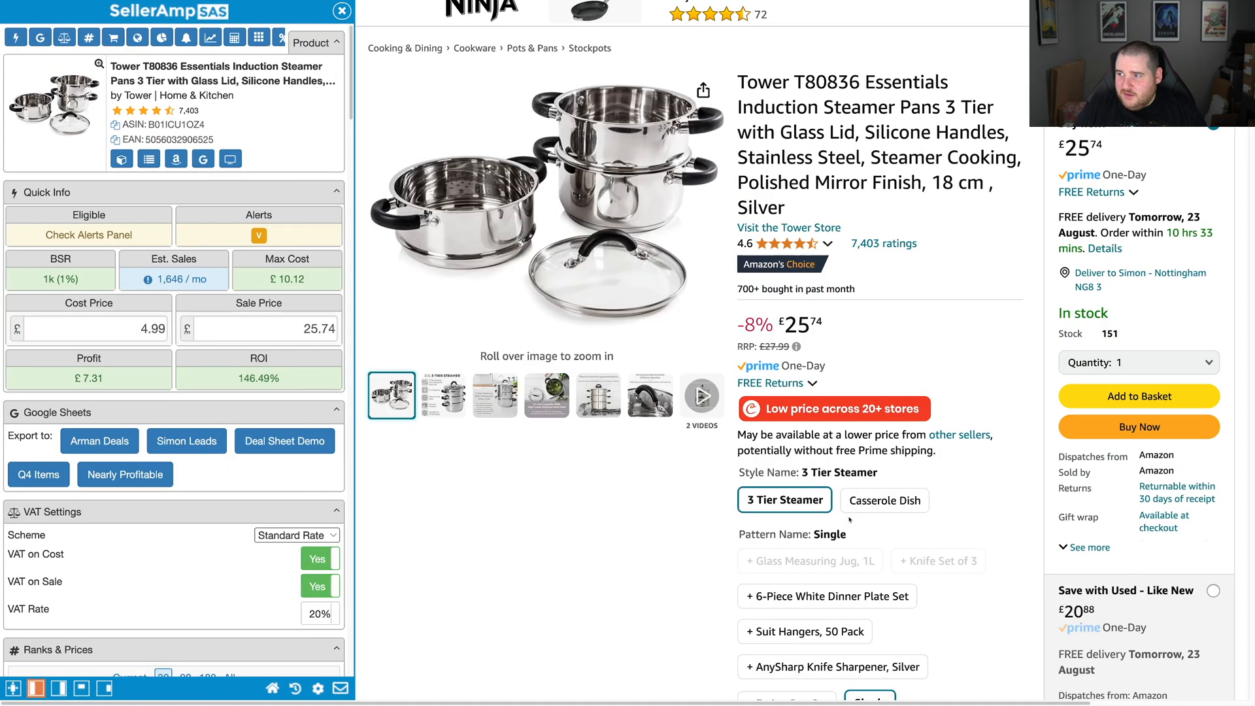
{"action": "scroll", "coordinate": [752, 477], "scroll_direction": "down", "scroll_amount": 10}
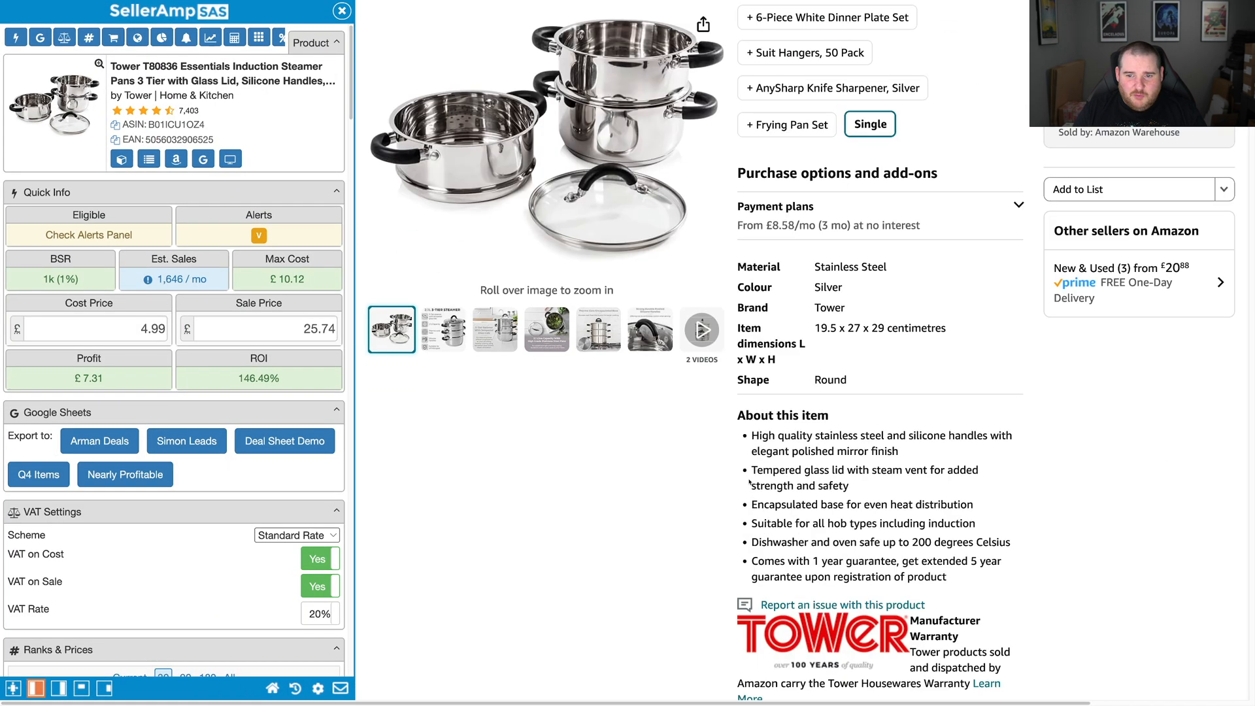
{"action": "scroll", "coordinate": [750, 486], "scroll_direction": "down", "scroll_amount": 5}
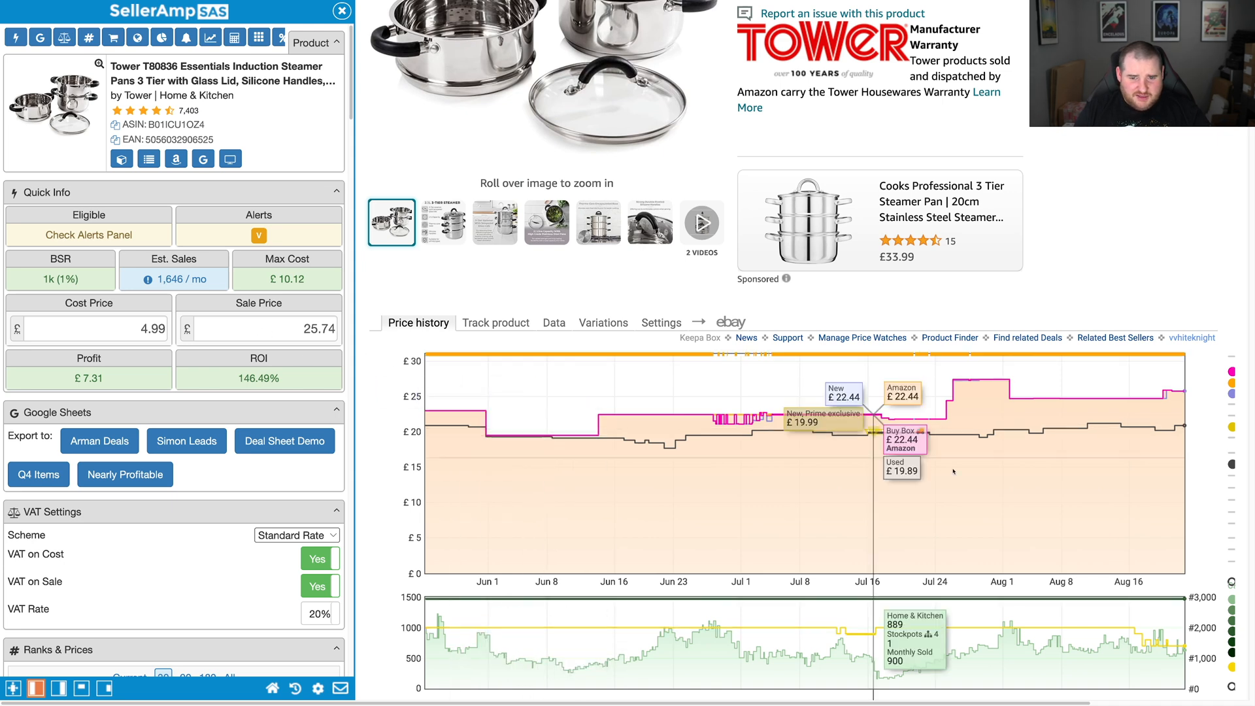
{"action": "scroll", "coordinate": [588, 197], "scroll_direction": "down", "scroll_amount": 3}
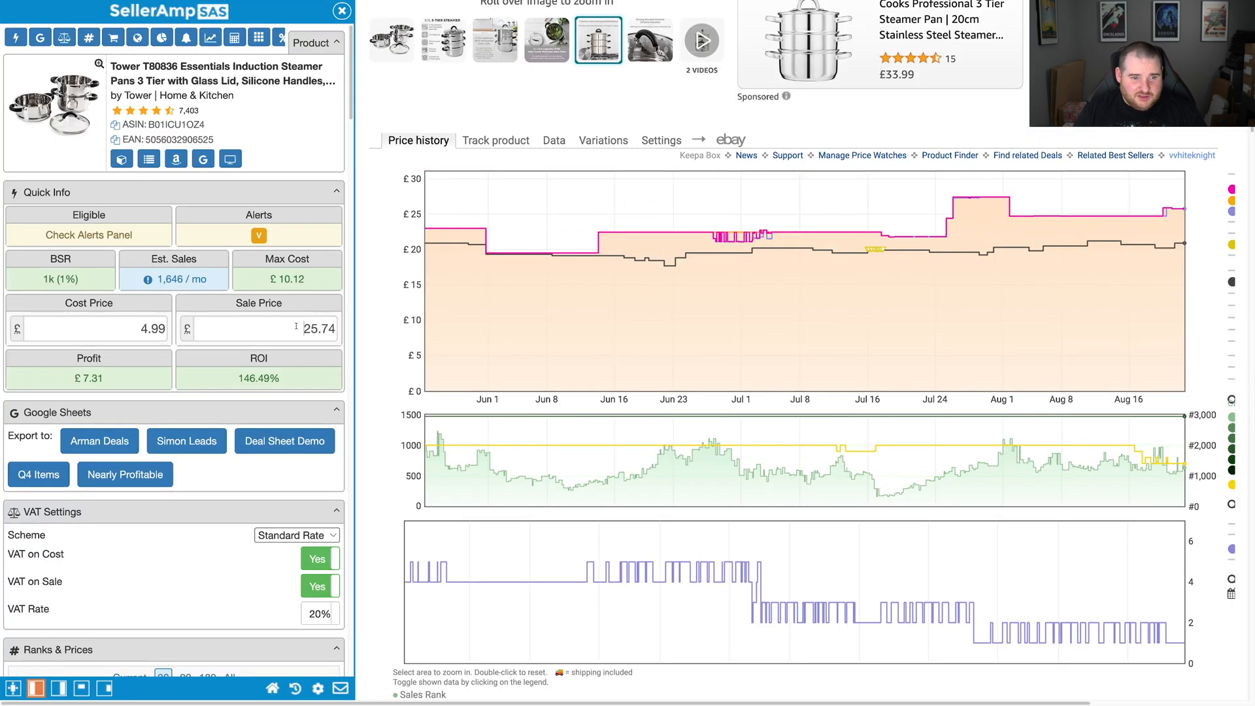
Set the steamer pans' SellerAmp sale price to £18.40 and compare it with the minimum price in Profit Protector Pro
{"action": "left_click", "coordinate": [296, 325]}
{"action": "type", "text": "18.40"}
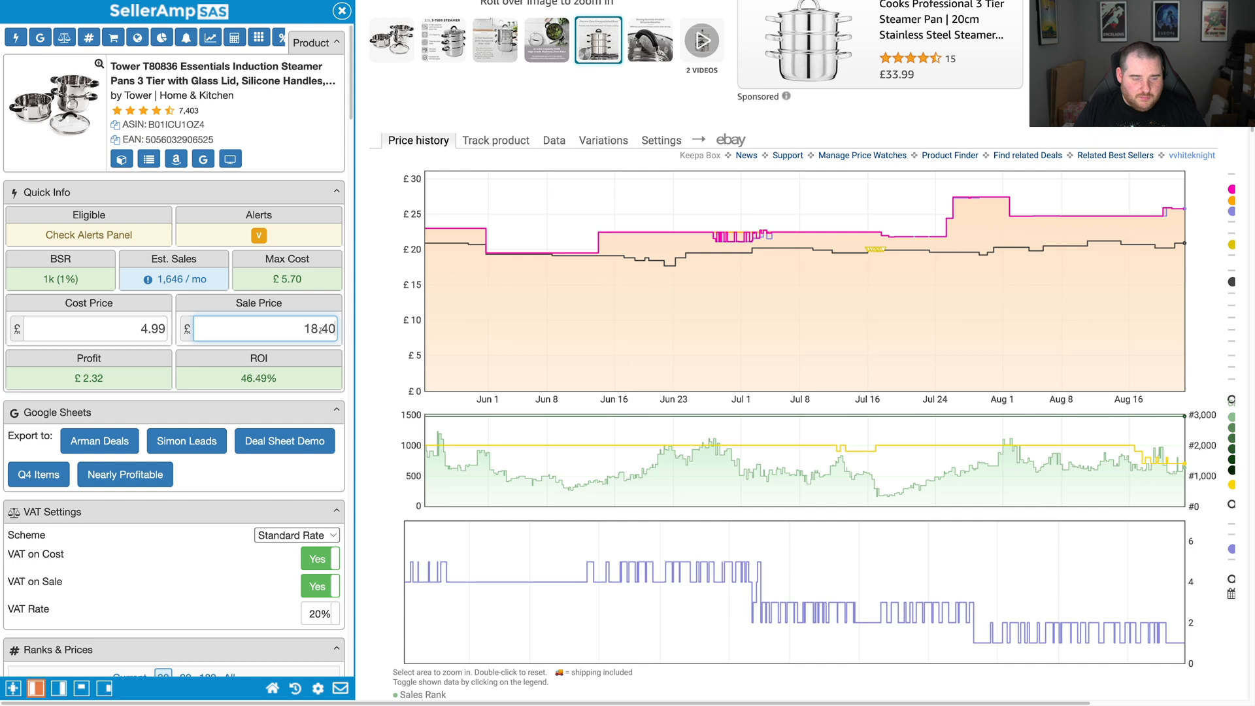
{"action": "key", "text": "ctrl+shift+Tab"}
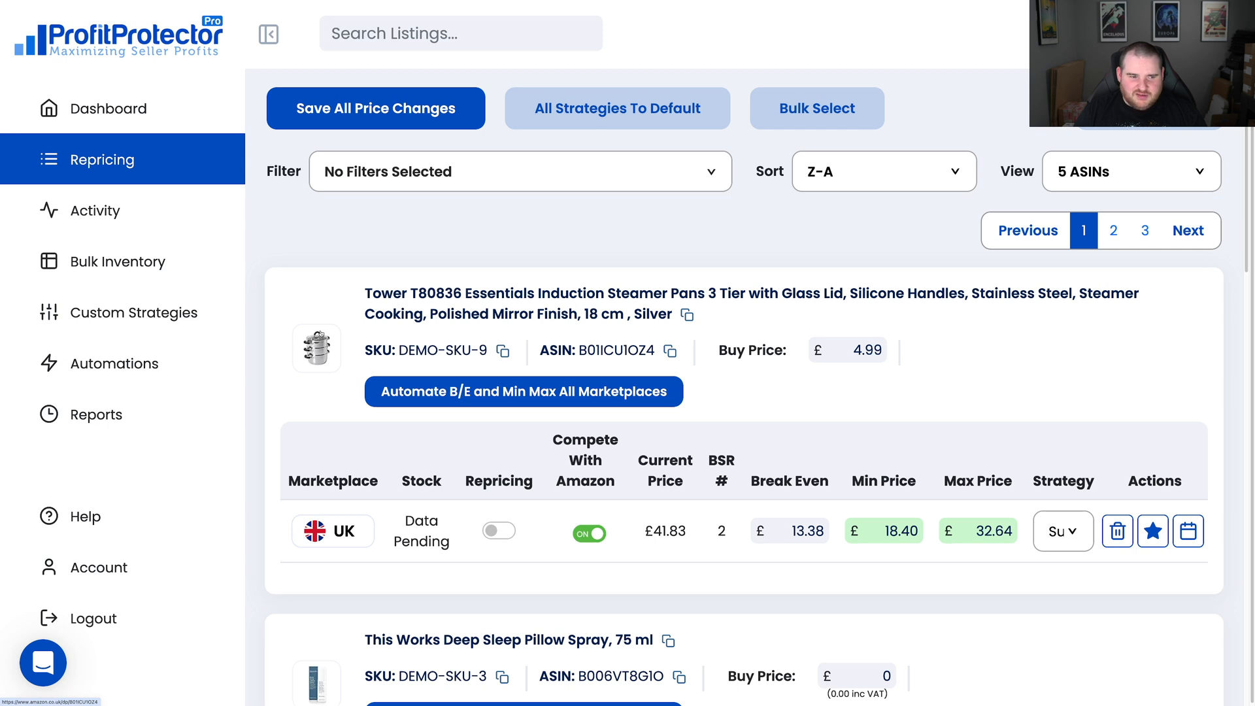
{"action": "key", "text": "ctrl+Tab"}
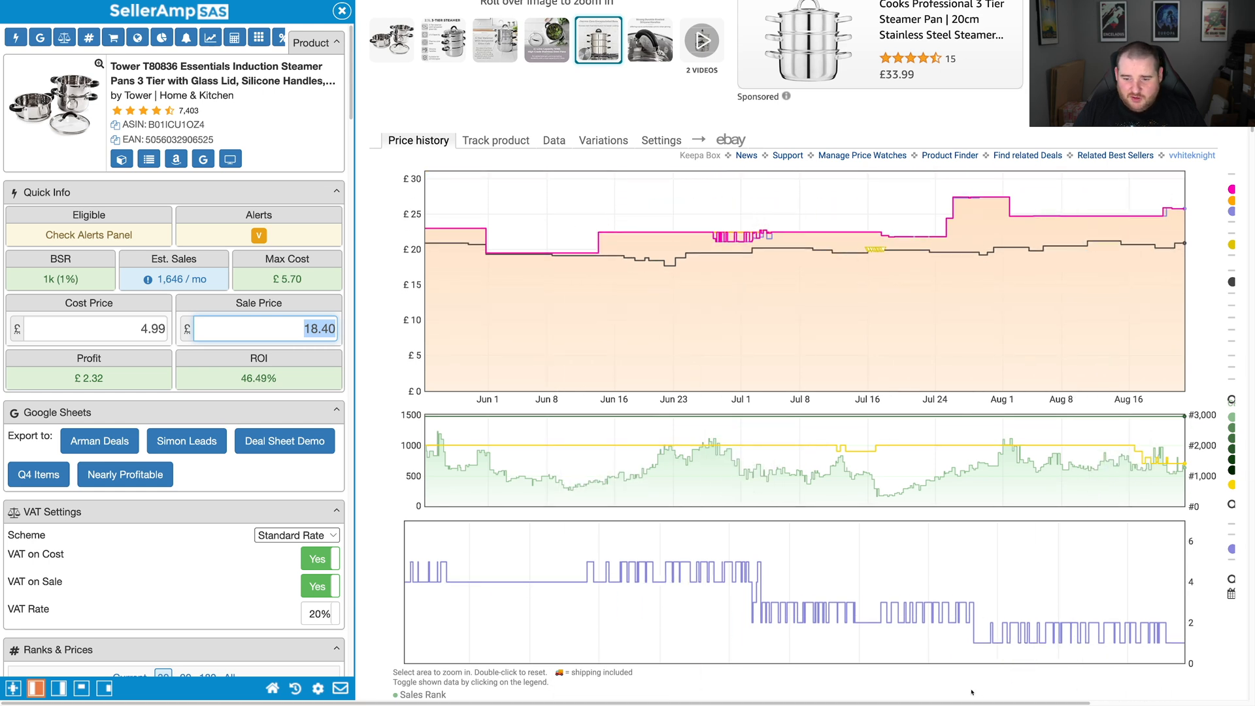
Show one year of the steamer pans' Keepa price history
{"action": "scroll", "coordinate": [961, 703], "scroll_direction": "right", "scroll_amount": 2}
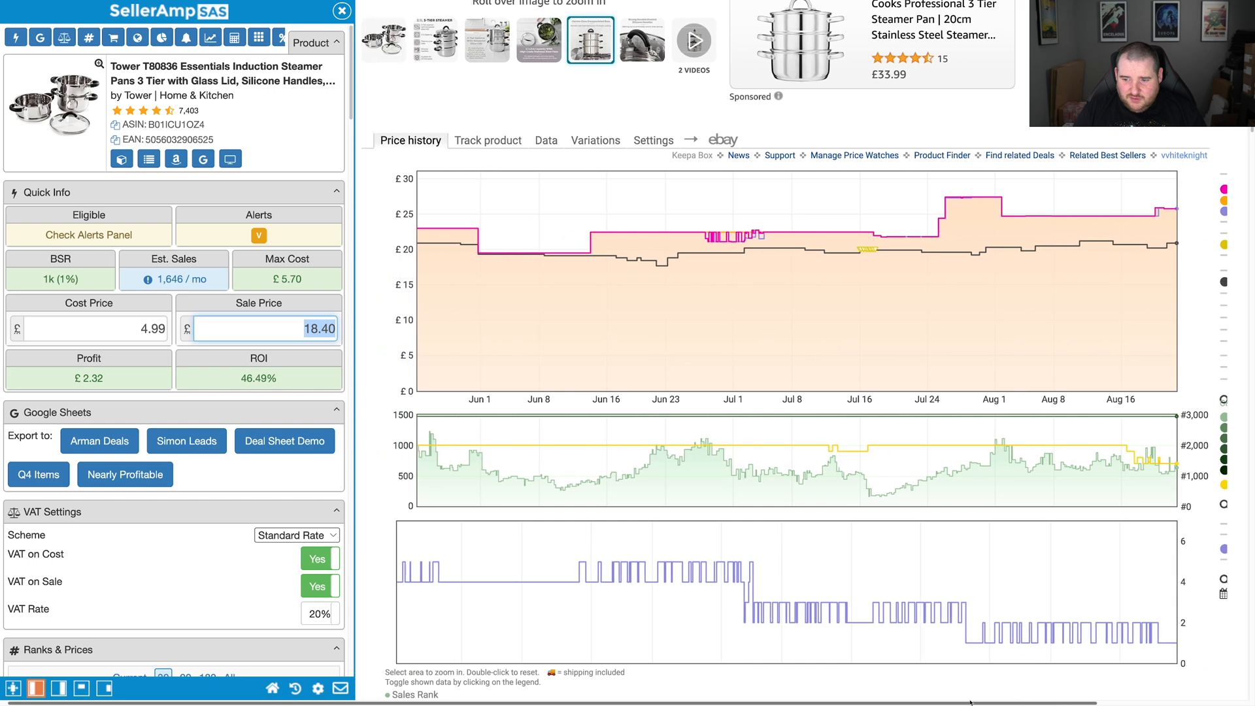
{"action": "key", "text": "super+minus"}
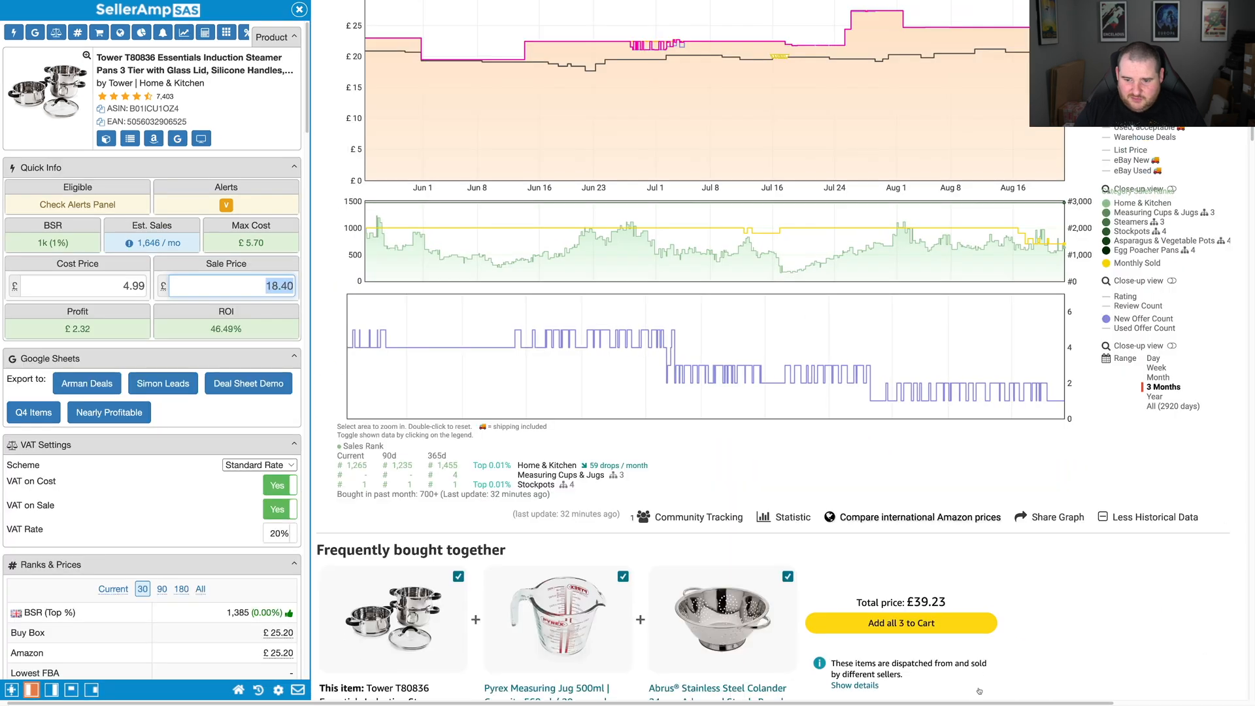
{"action": "scroll", "coordinate": [848, 405], "scroll_direction": "up", "scroll_amount": 1}
{"action": "scroll", "coordinate": [848, 404], "scroll_direction": "up", "scroll_amount": 3}
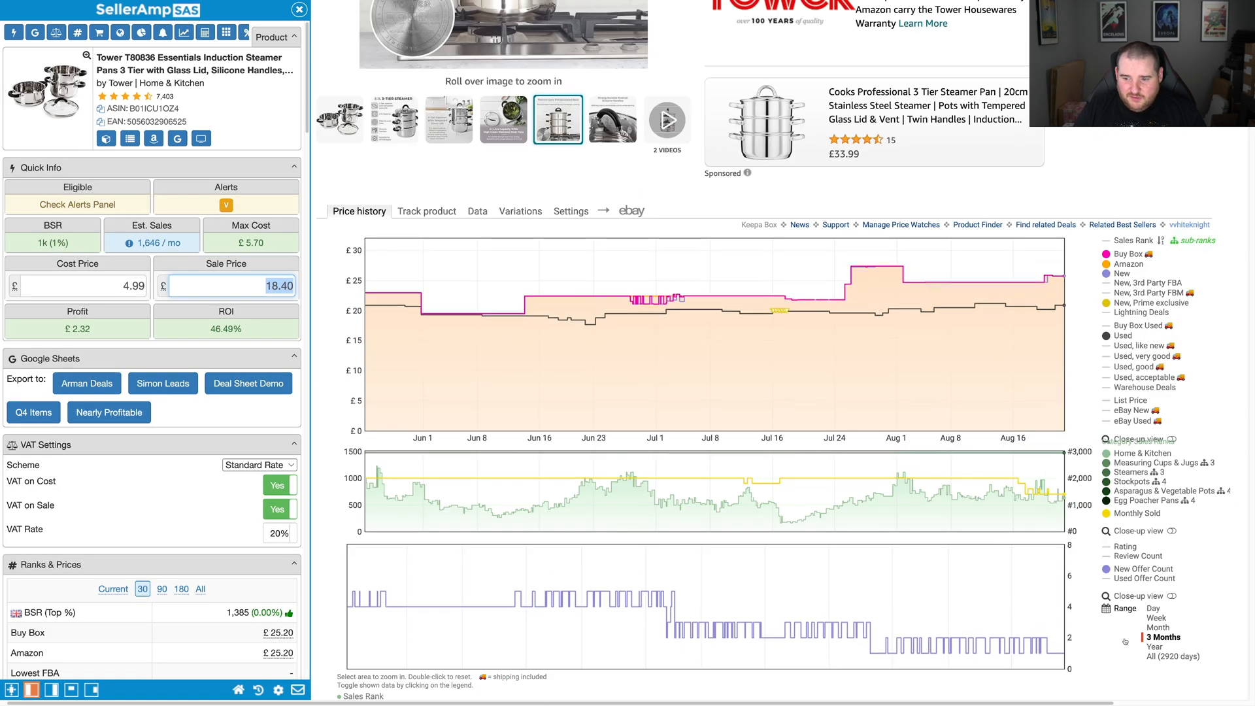
{"action": "left_click", "coordinate": [1155, 647]}
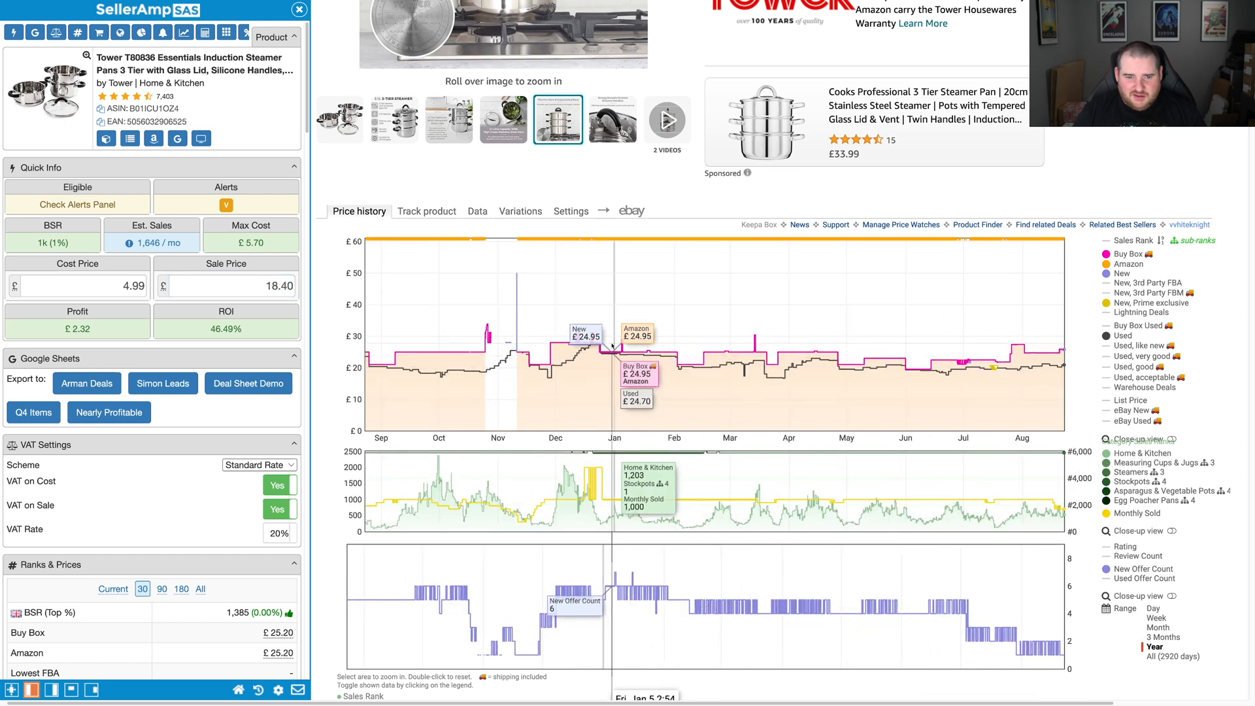
Check the steamer pans' profit and ROI at a £15.00 sale price in SellerAmp
{"action": "left_click", "coordinate": [274, 286]}
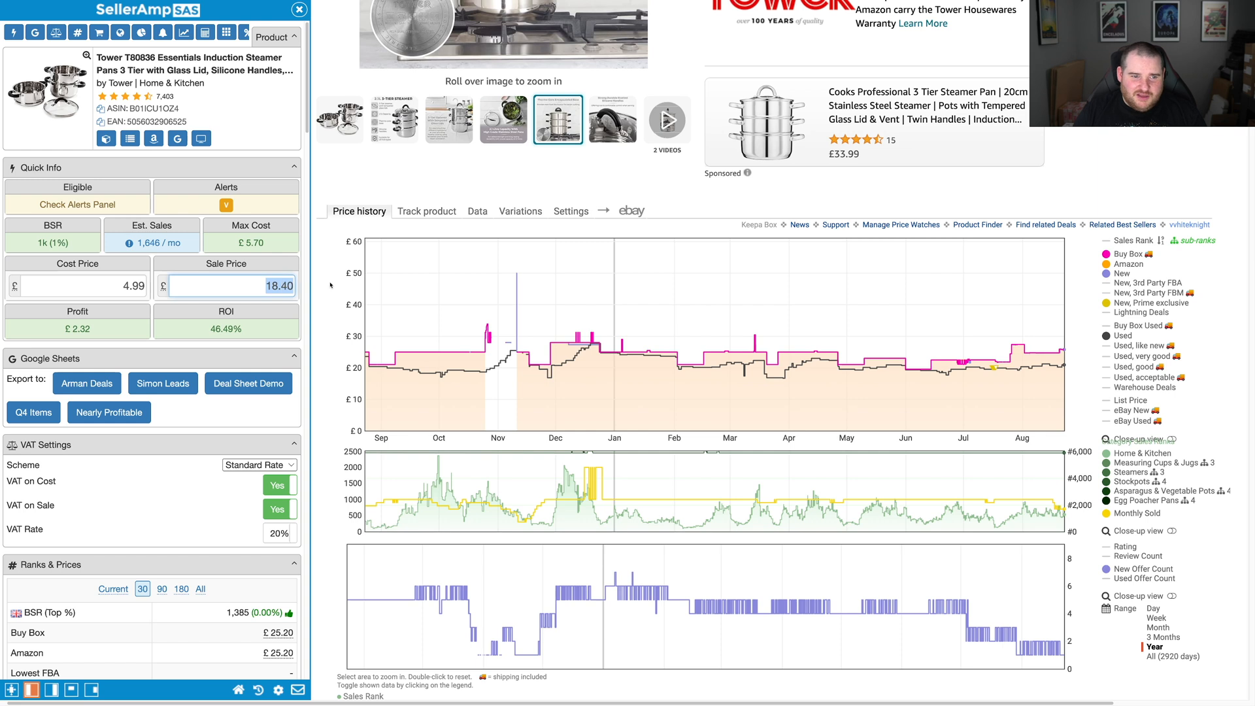
{"action": "type", "text": "15"}
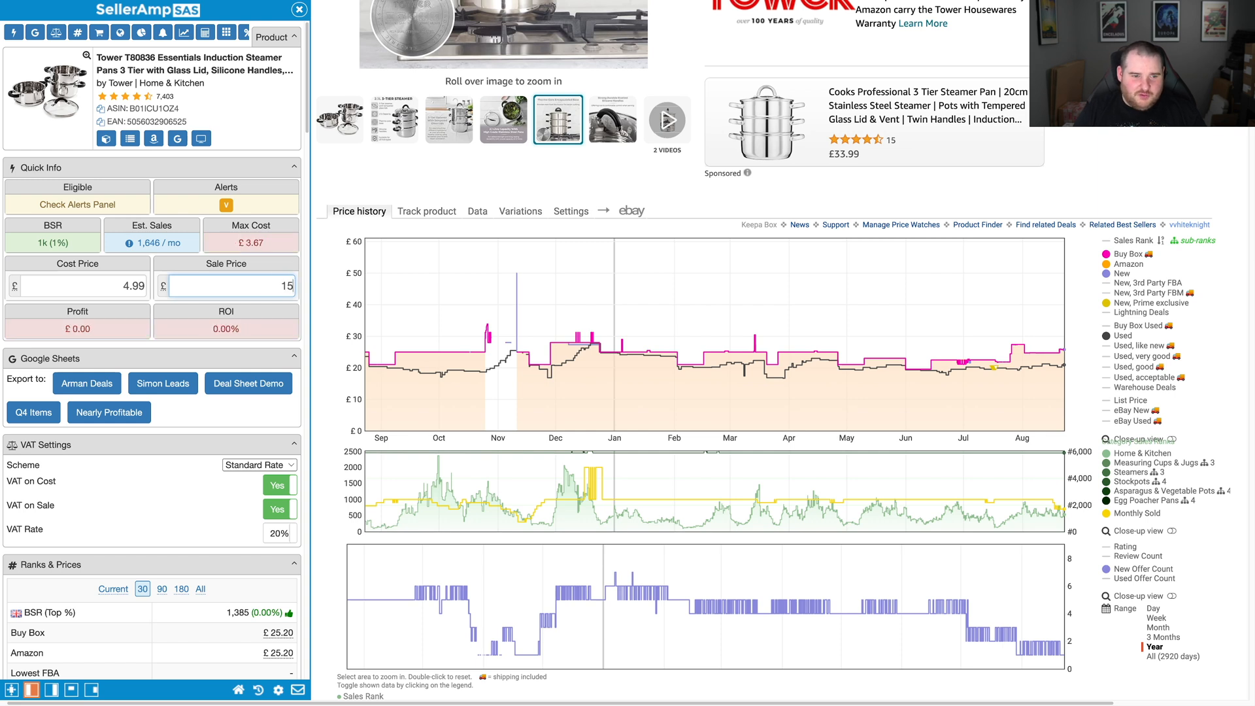
{"action": "type", "text": ".00"}
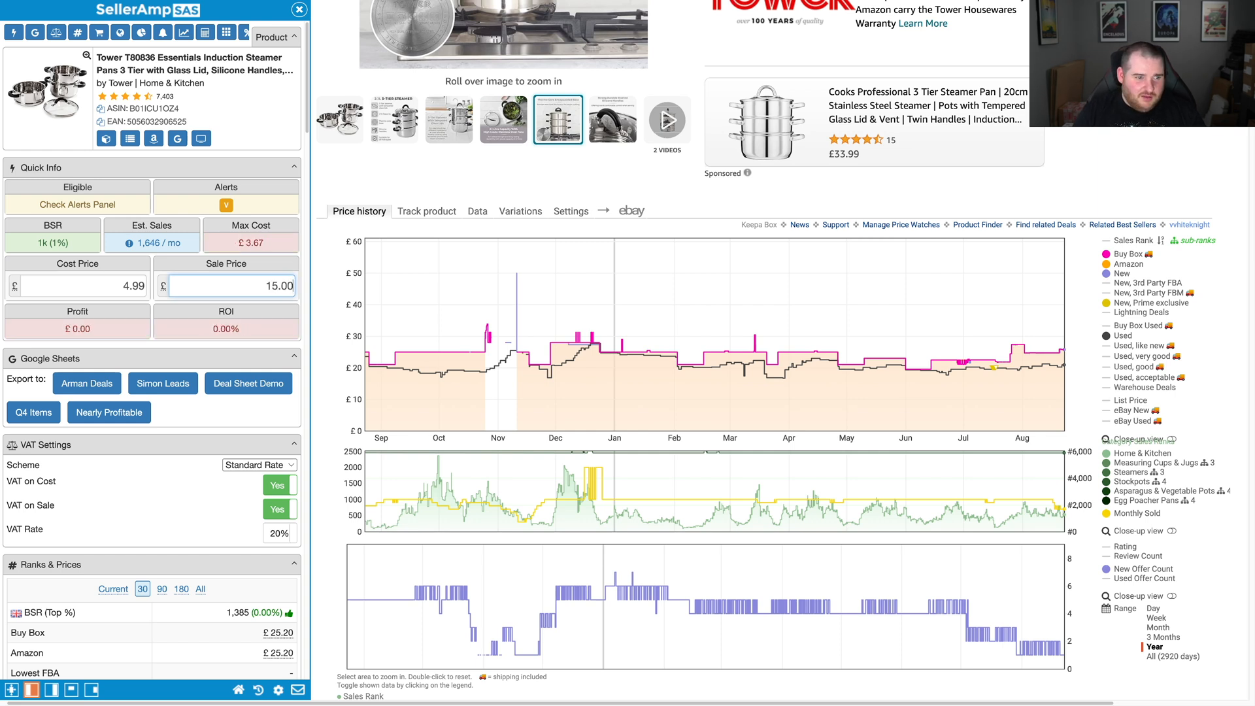
Set the SellerAmp sale price to £18.00 and check the profit and ROI against the Keepa history
{"action": "key", "text": "BackSpace"}
{"action": "key", "text": "BackSpace"}
{"action": "key", "text": "BackSpace"}
{"action": "key", "text": "BackSpace"}
{"action": "key", "text": "BackSpace"}
{"action": "type", "text": "18"}
{"action": "type", "text": "0.00"}
{"action": "key", "text": "BackSpace"}
{"action": "key", "text": "BackSpace"}
{"action": "type", "text": "0"}
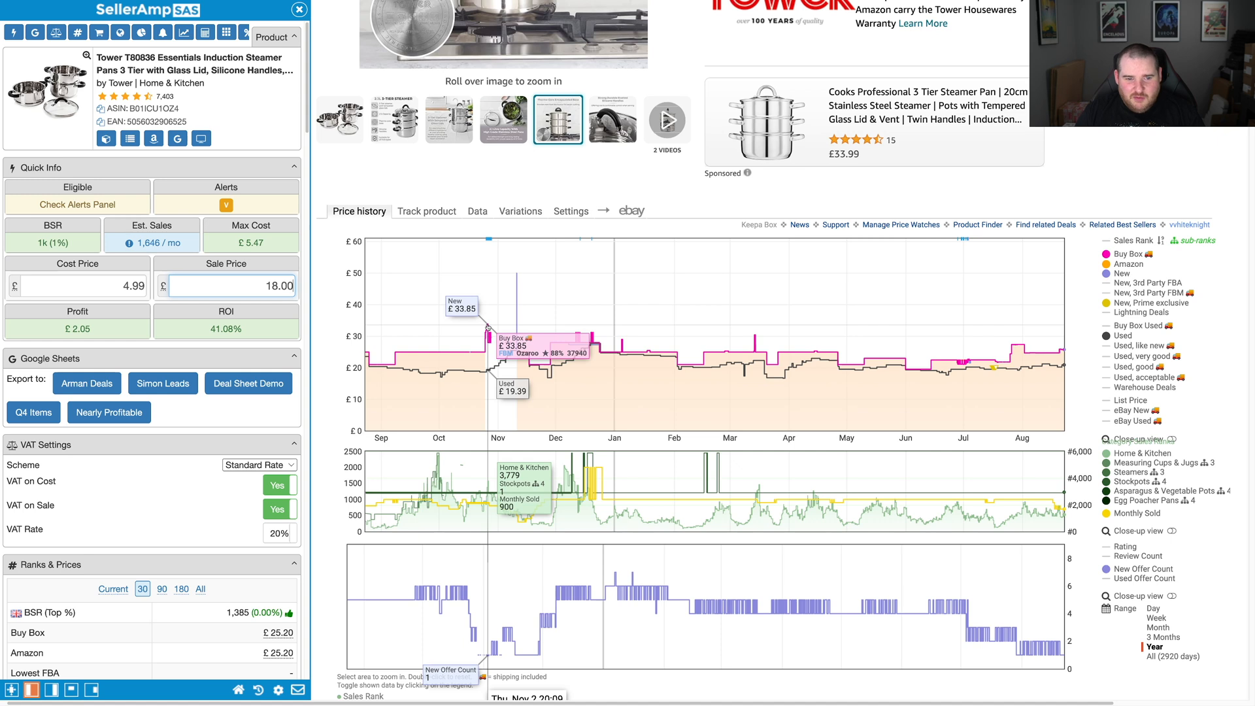
Check the steamer pans' profit and ROI in SellerAmp at sale prices of £34.99 and £59.99
{"action": "key", "text": "ctrl+a"}
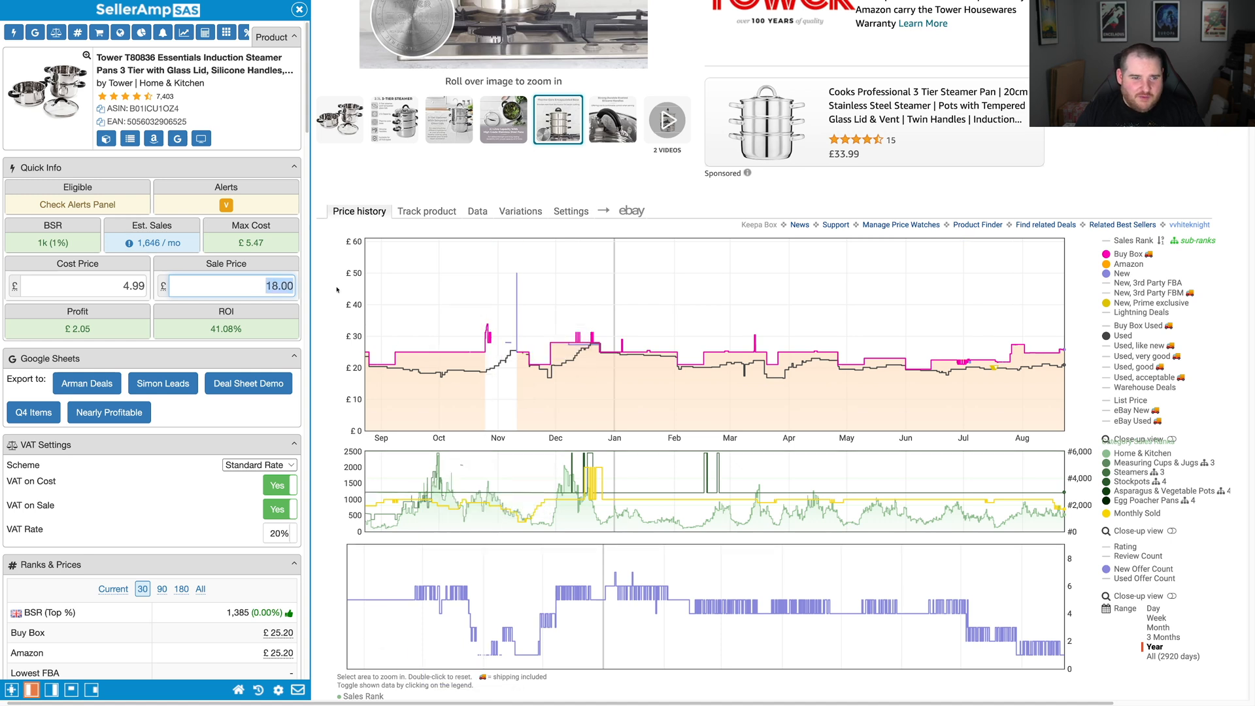
{"action": "type", "text": "34.99"}
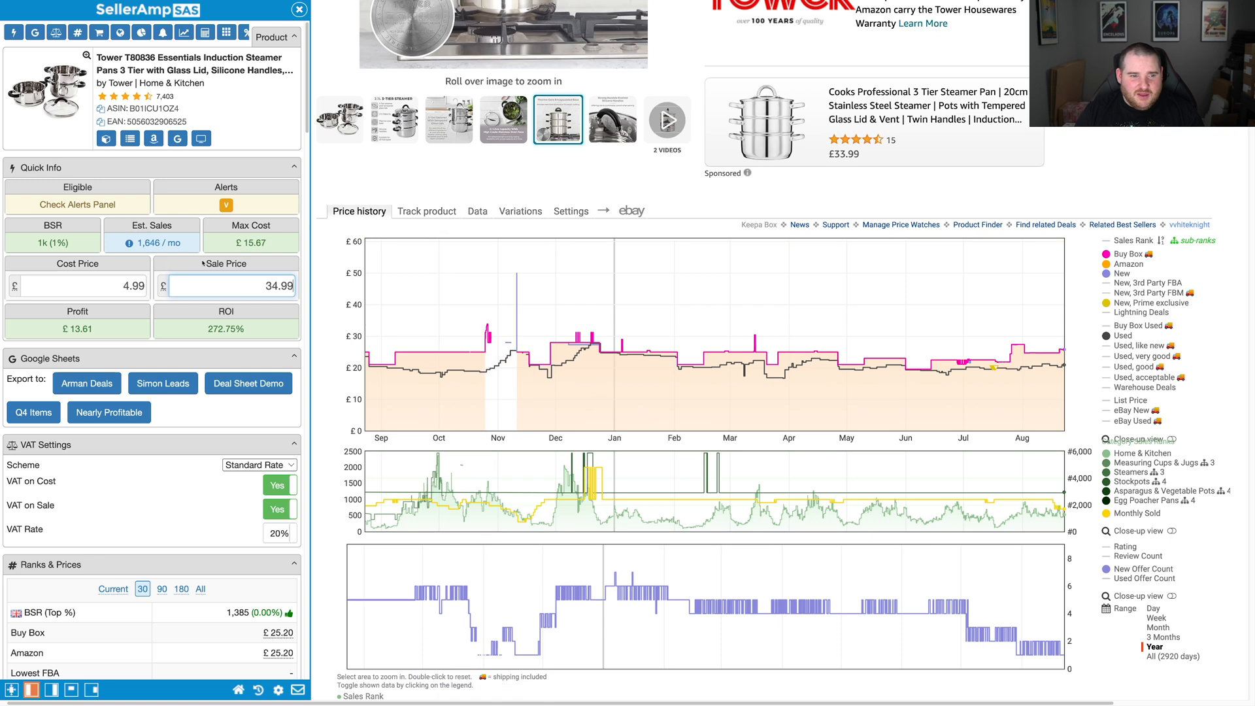
{"action": "key", "text": "ctrl+a"}
{"action": "type", "text": "59.99"}
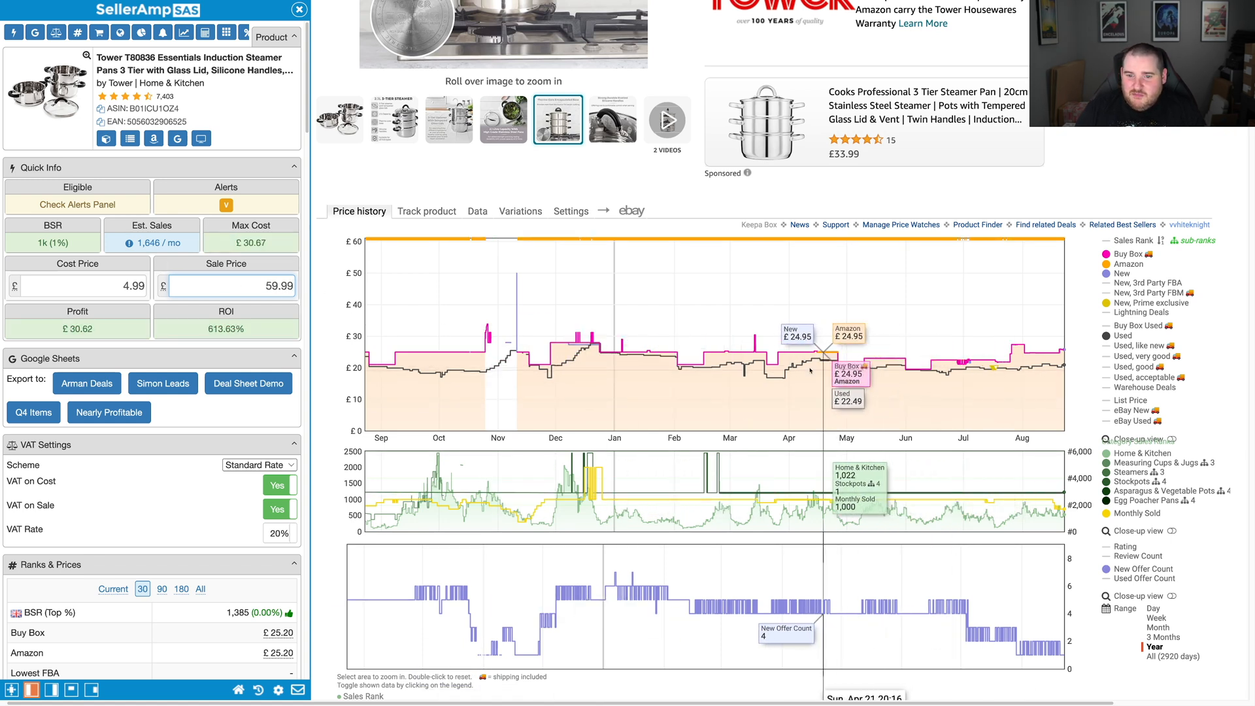
Compare the full and one-year Keepa price histories and check the profit and ROI at a £39.99 sale price
{"action": "left_click", "coordinate": [1162, 656]}
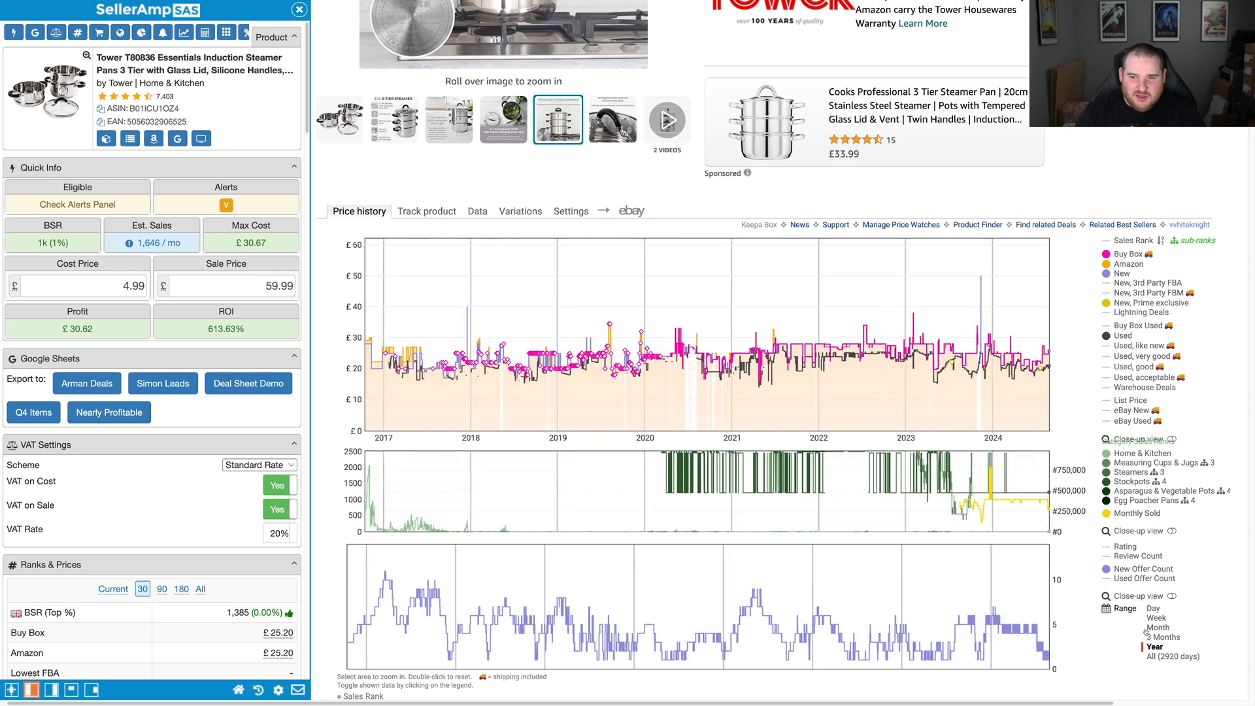
{"action": "left_click", "coordinate": [1154, 647]}
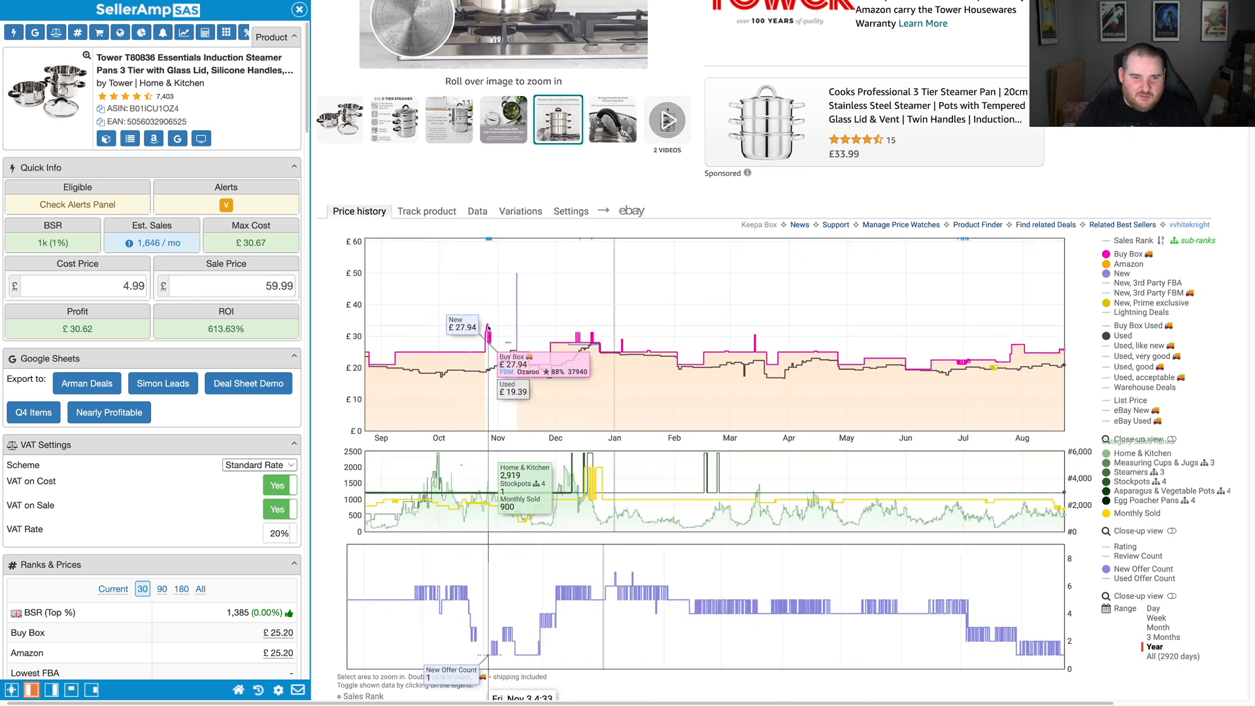
{"action": "left_click", "coordinate": [256, 286]}
{"action": "key", "text": "Delete"}
{"action": "type", "text": "3"}
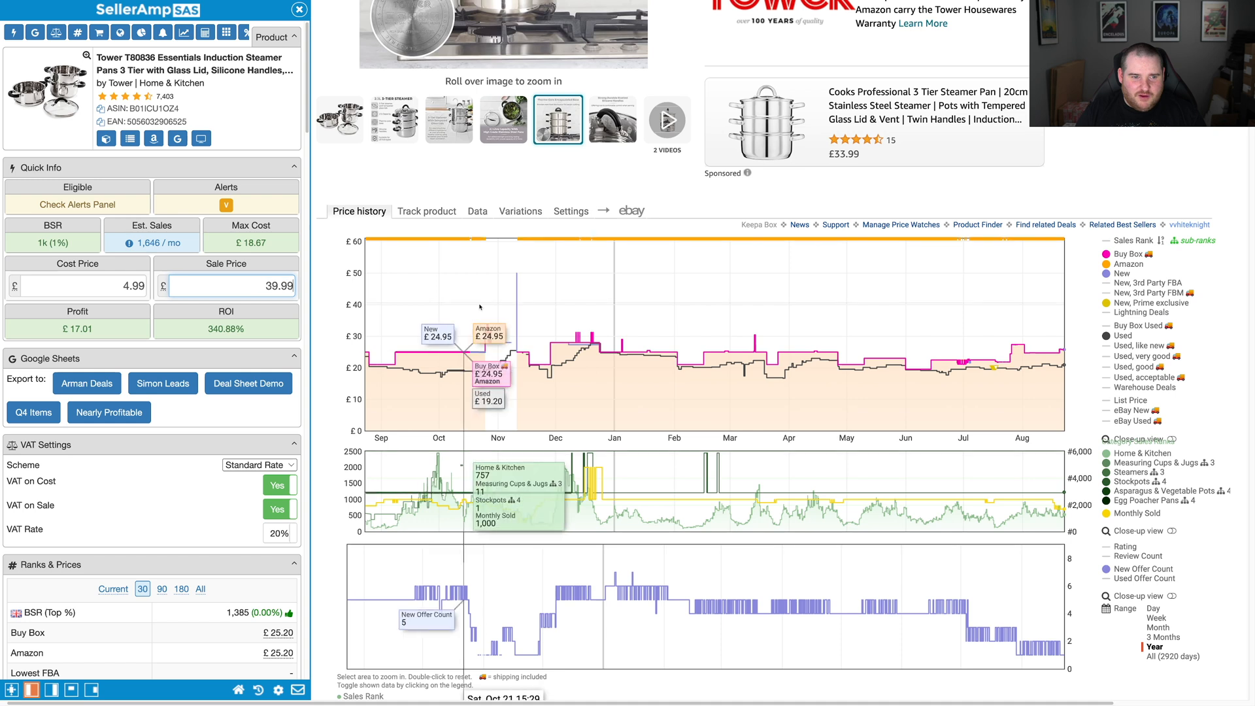
{"action": "double_click", "coordinate": [266, 286]}
In Profit Protector Pro, set the steamer pans' UK maximum price to £39.99 and minimum price to £17.99, and save all price changes
{"action": "key", "text": "ctrl+Tab"}
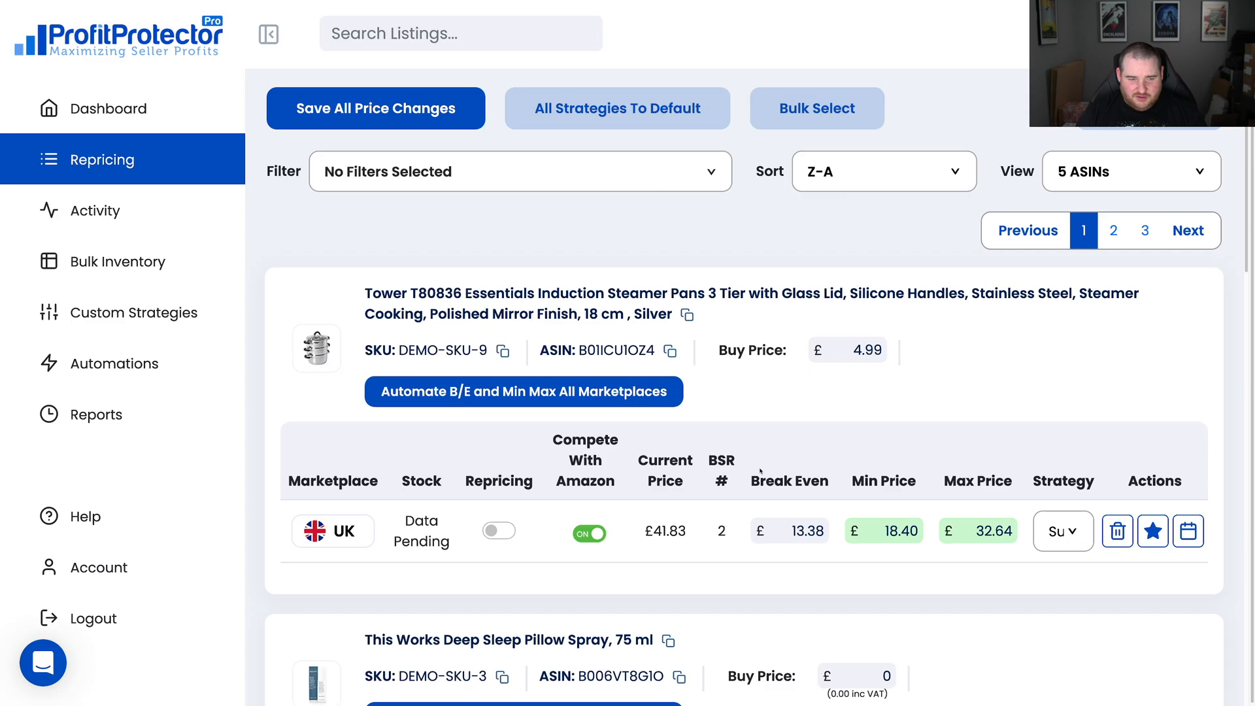
{"action": "double_click", "coordinate": [980, 530]}
{"action": "type", "text": "39.99"}
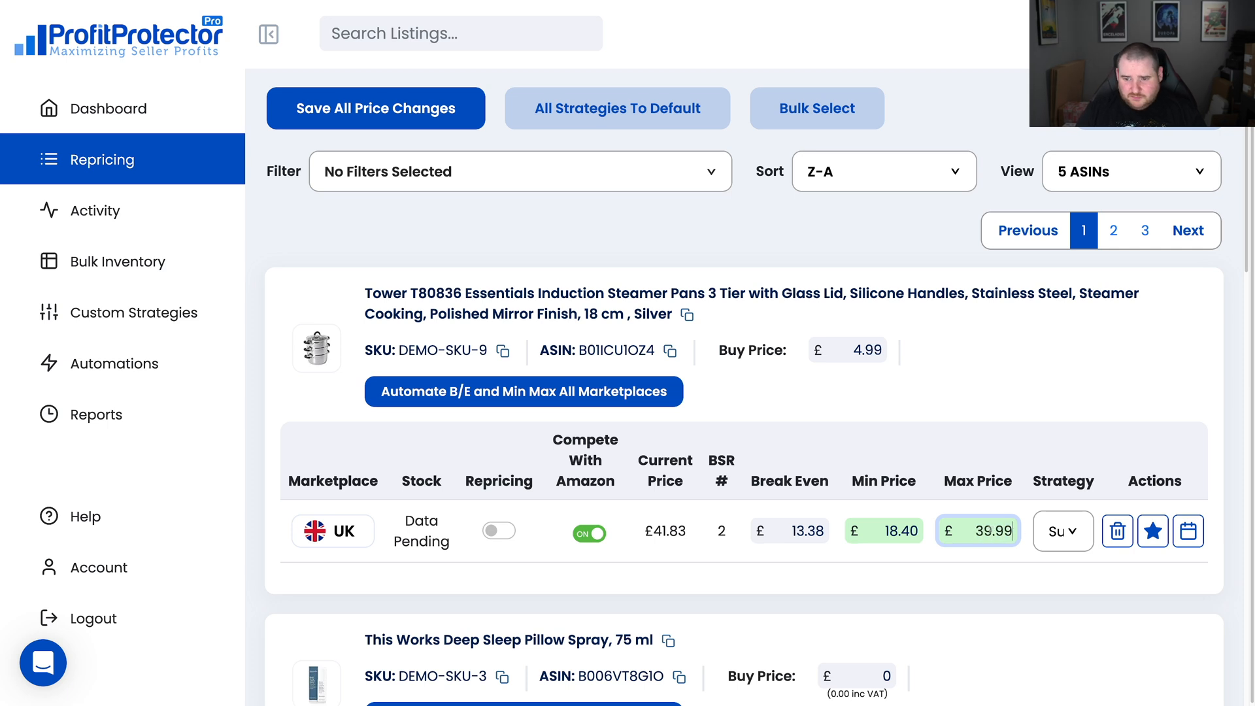
{"action": "double_click", "coordinate": [915, 532]}
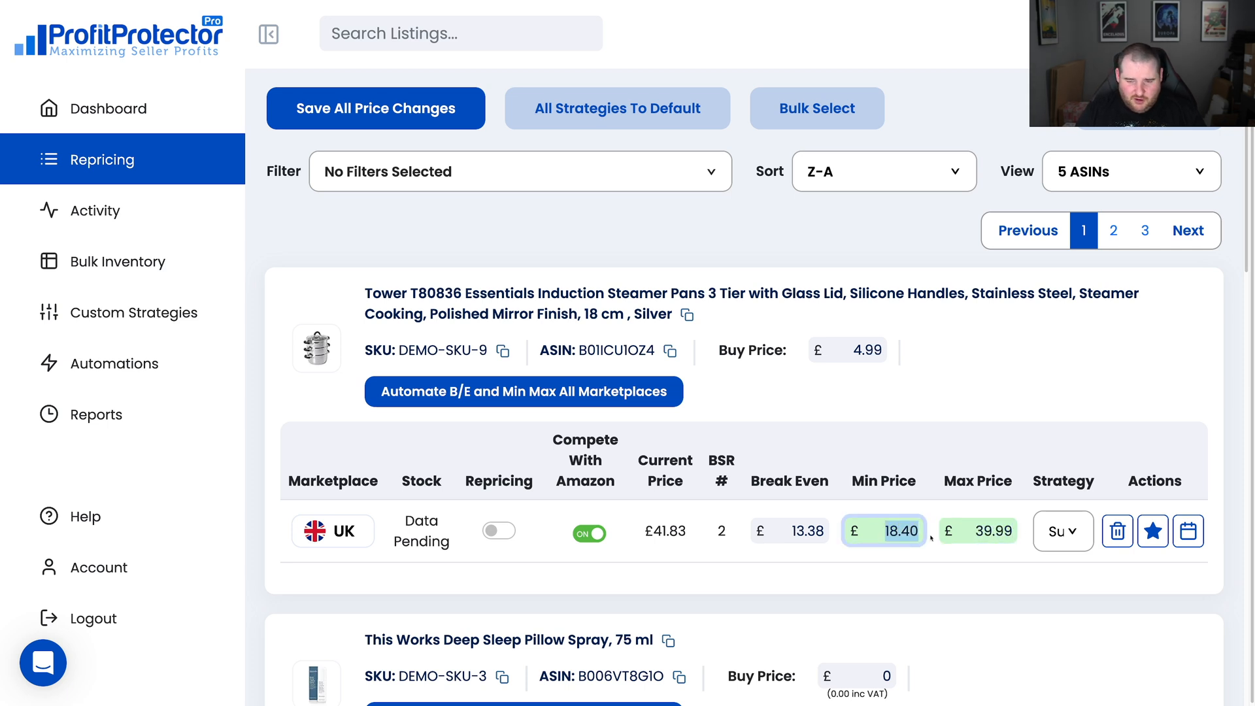
{"action": "type", "text": "17.99"}
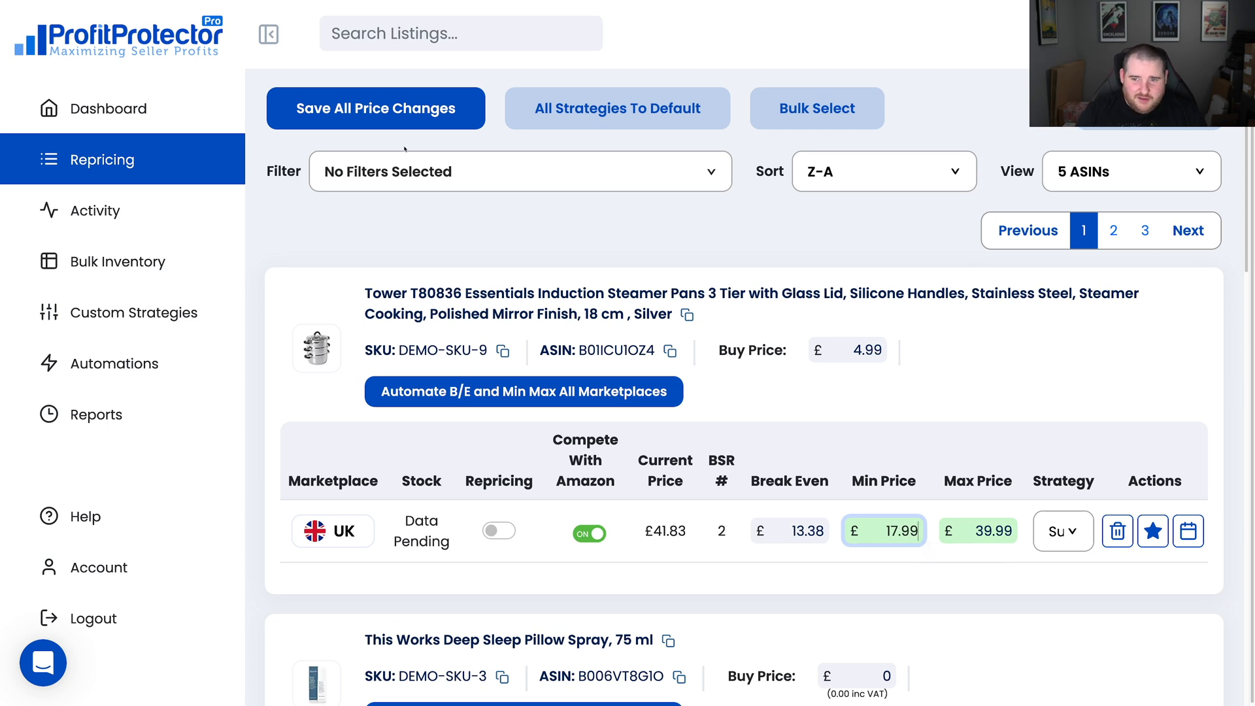
{"action": "left_click", "coordinate": [369, 118]}
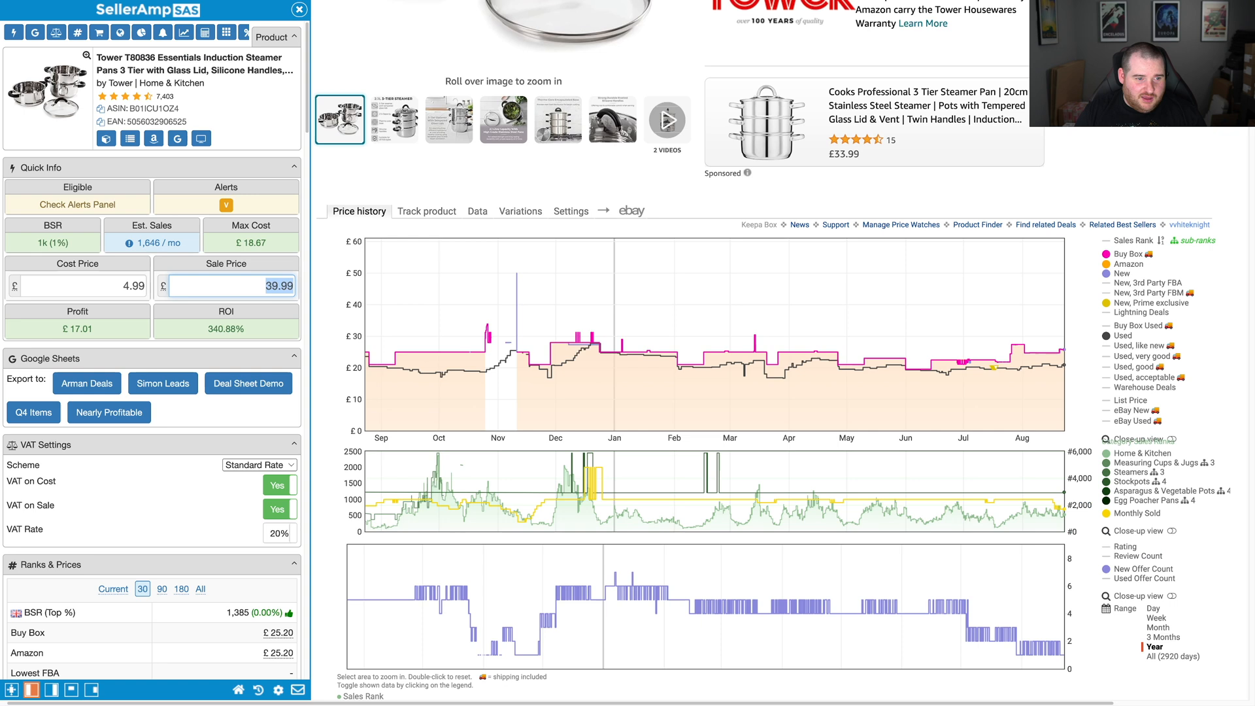
Examine the steamer pans' ranks, average prices and live offers in SellerAmp, and use £25.74 as the sale price
{"action": "scroll", "coordinate": [150, 581], "scroll_direction": "down", "scroll_amount": 1}
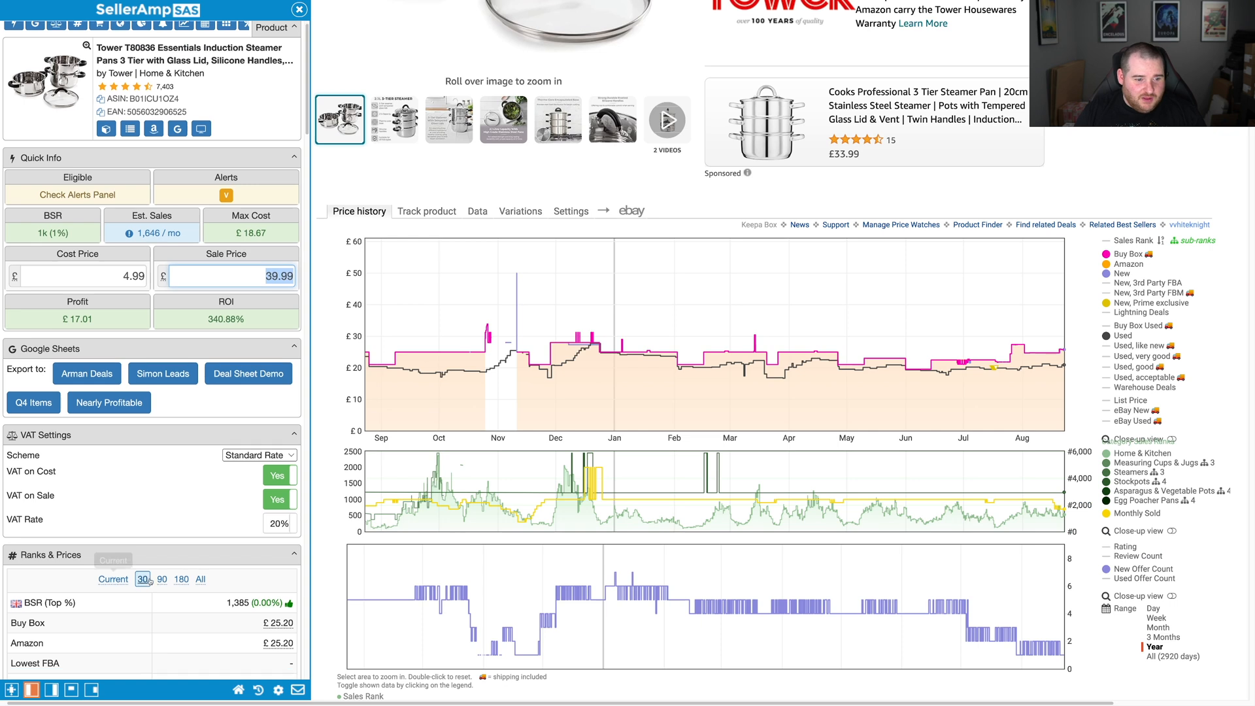
{"action": "scroll", "coordinate": [149, 582], "scroll_direction": "down", "scroll_amount": 4}
{"action": "scroll", "coordinate": [163, 626], "scroll_direction": "up", "scroll_amount": 3}
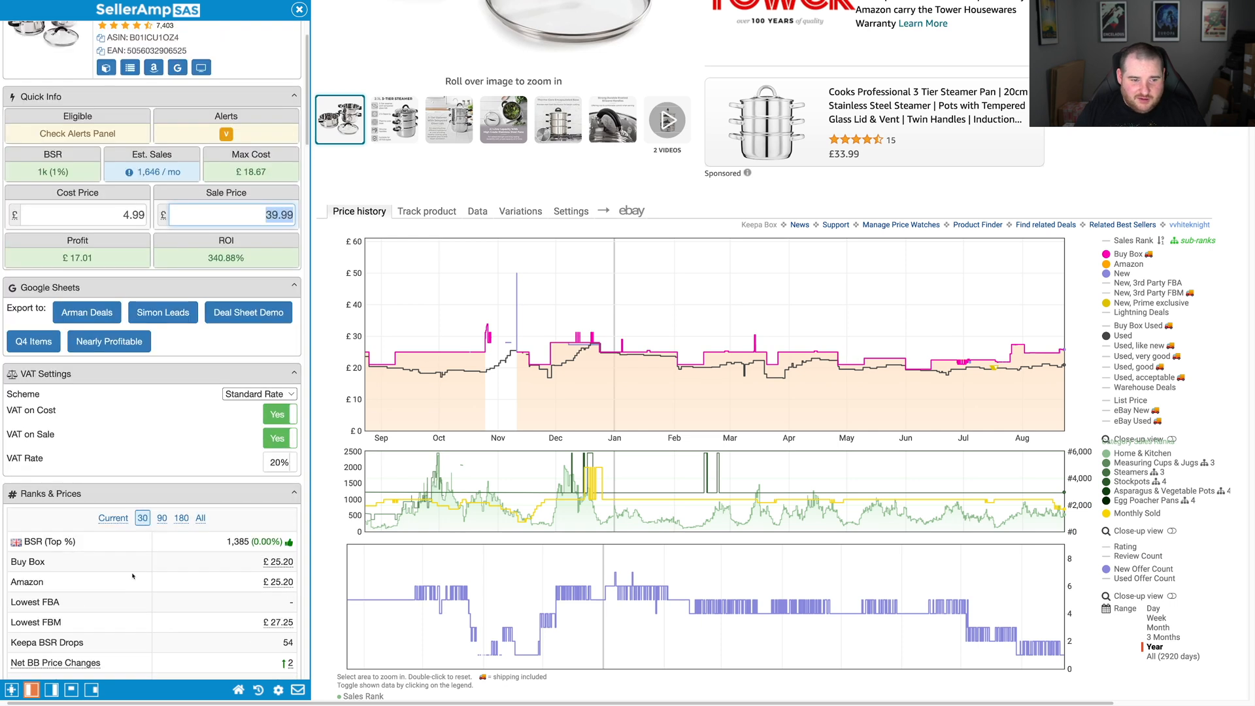
{"action": "scroll", "coordinate": [133, 576], "scroll_direction": "down", "scroll_amount": 1}
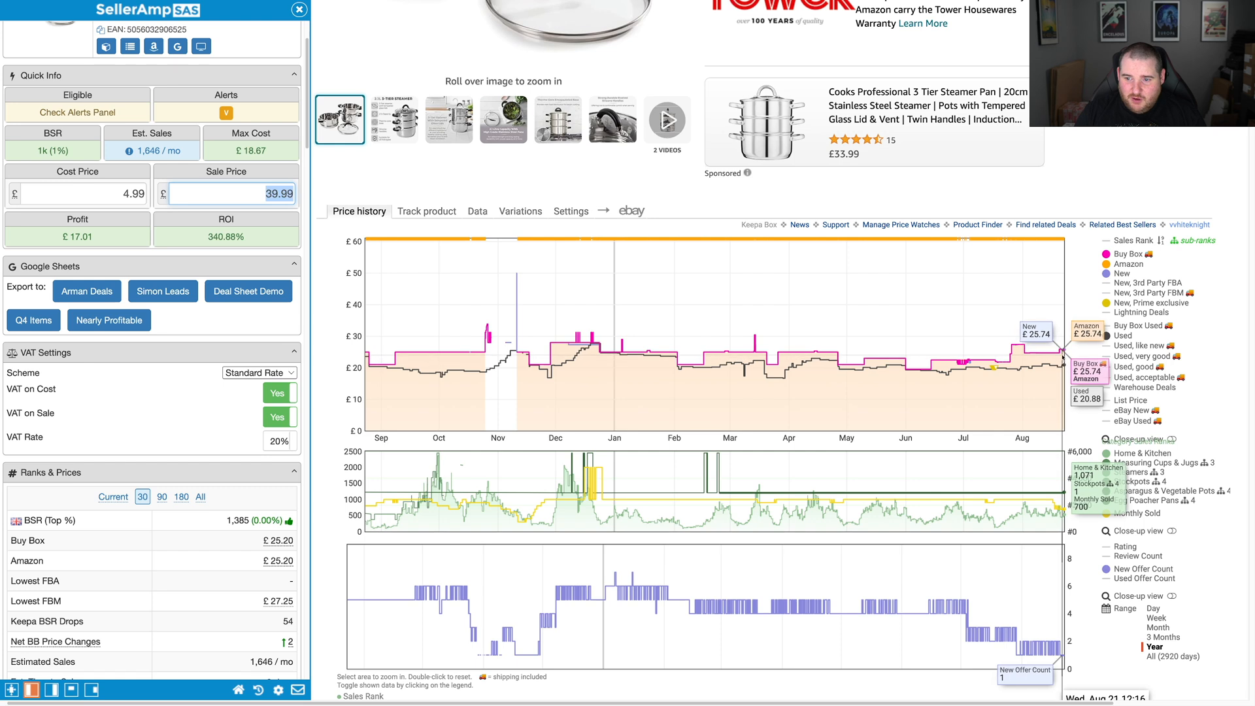
{"action": "scroll", "coordinate": [155, 584], "scroll_direction": "down", "scroll_amount": 5}
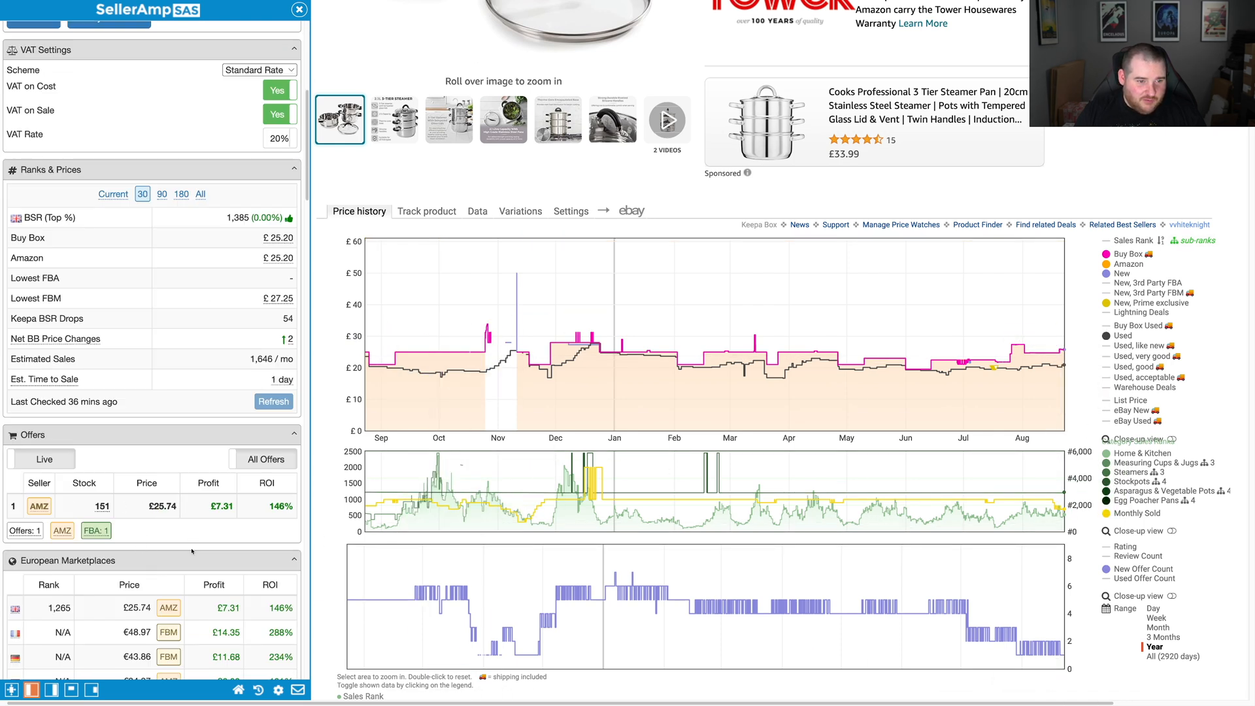
{"action": "scroll", "coordinate": [297, 269], "scroll_direction": "up", "scroll_amount": 6}
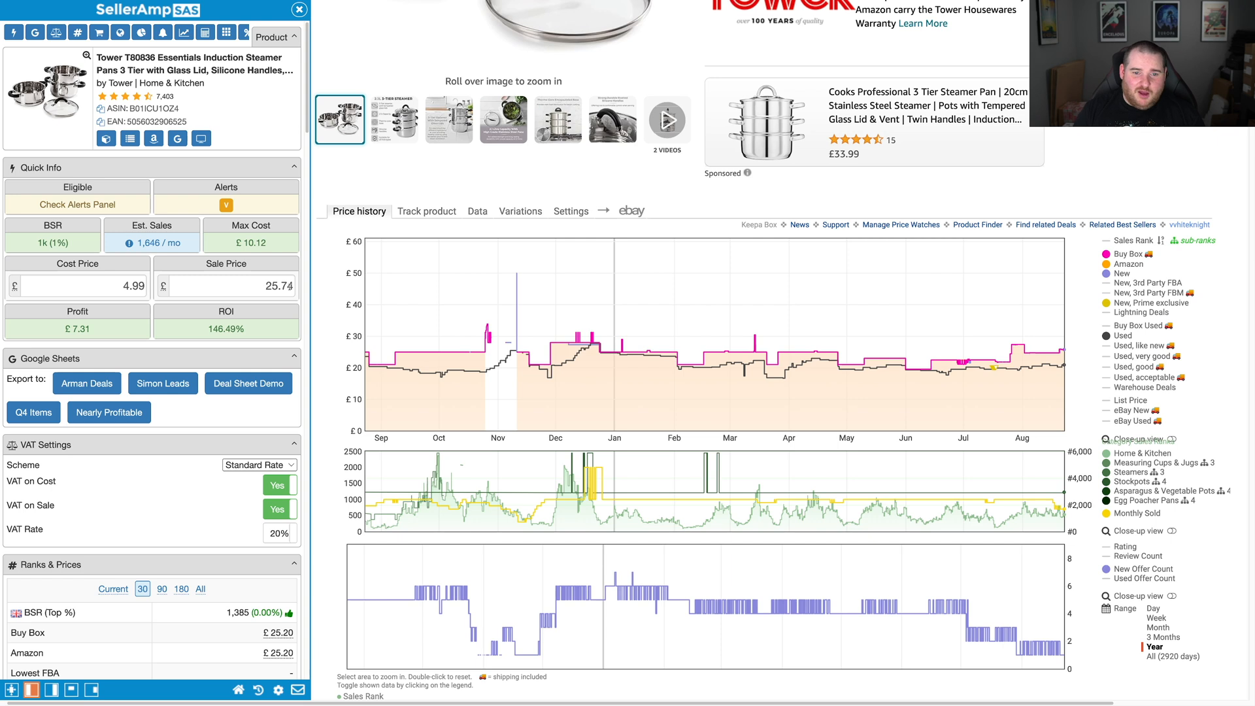
{"action": "left_click", "coordinate": [261, 282]}
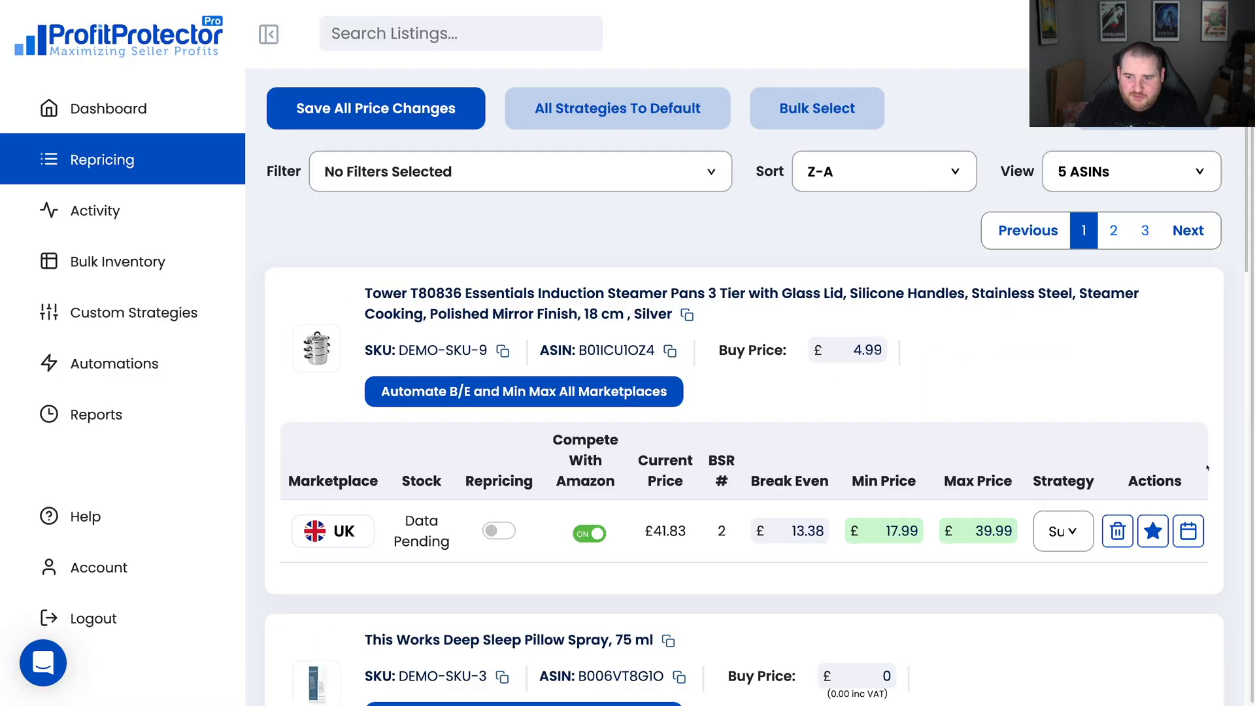
Review the steamer pans' UK repricing event history in Profit Protector Pro and close it
{"action": "left_click", "coordinate": [1189, 531]}
{"action": "scroll", "coordinate": [451, 467], "scroll_direction": "down", "scroll_amount": 2}
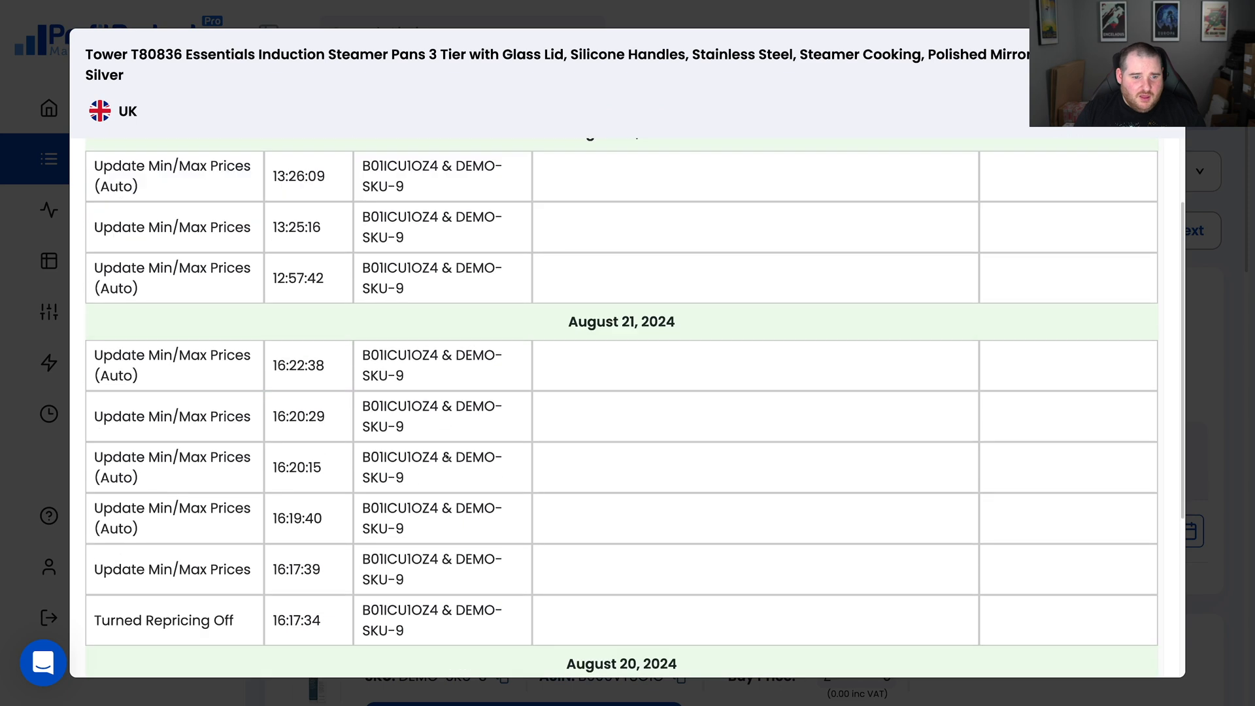
{"action": "scroll", "coordinate": [452, 466], "scroll_direction": "down", "scroll_amount": 3}
{"action": "scroll", "coordinate": [481, 484], "scroll_direction": "down", "scroll_amount": 1}
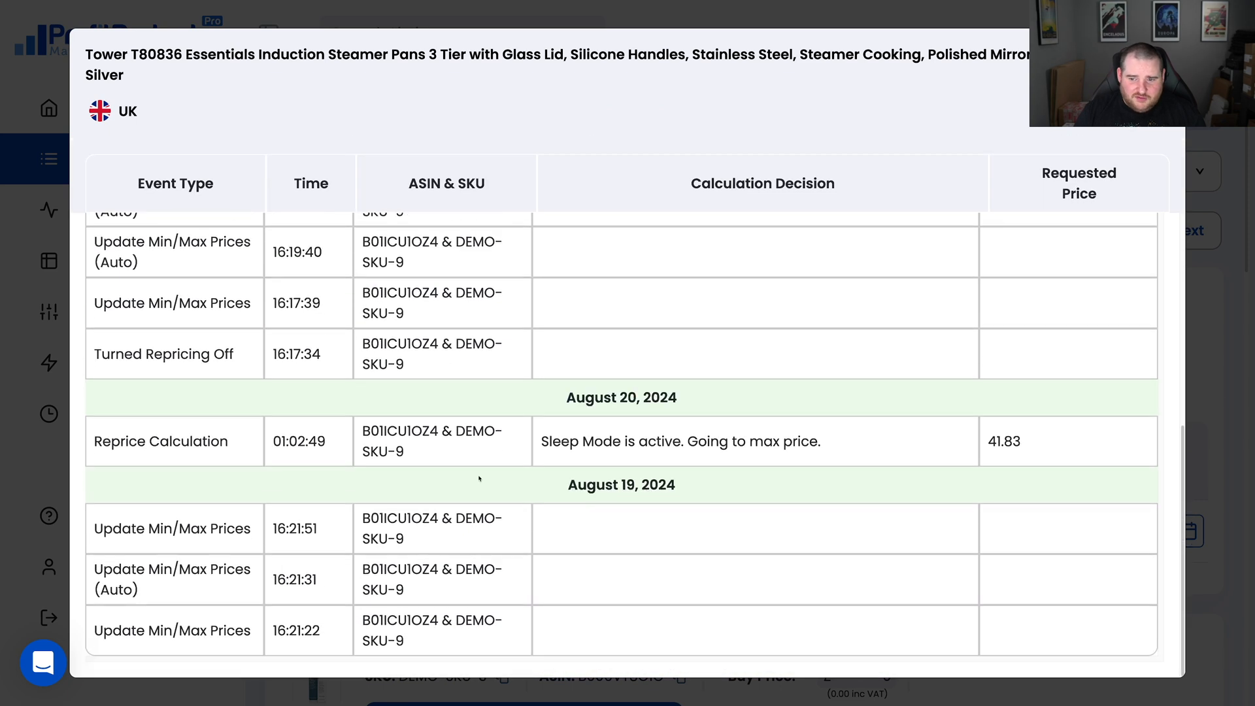
{"action": "scroll", "coordinate": [922, 198], "scroll_direction": "up", "scroll_amount": 5}
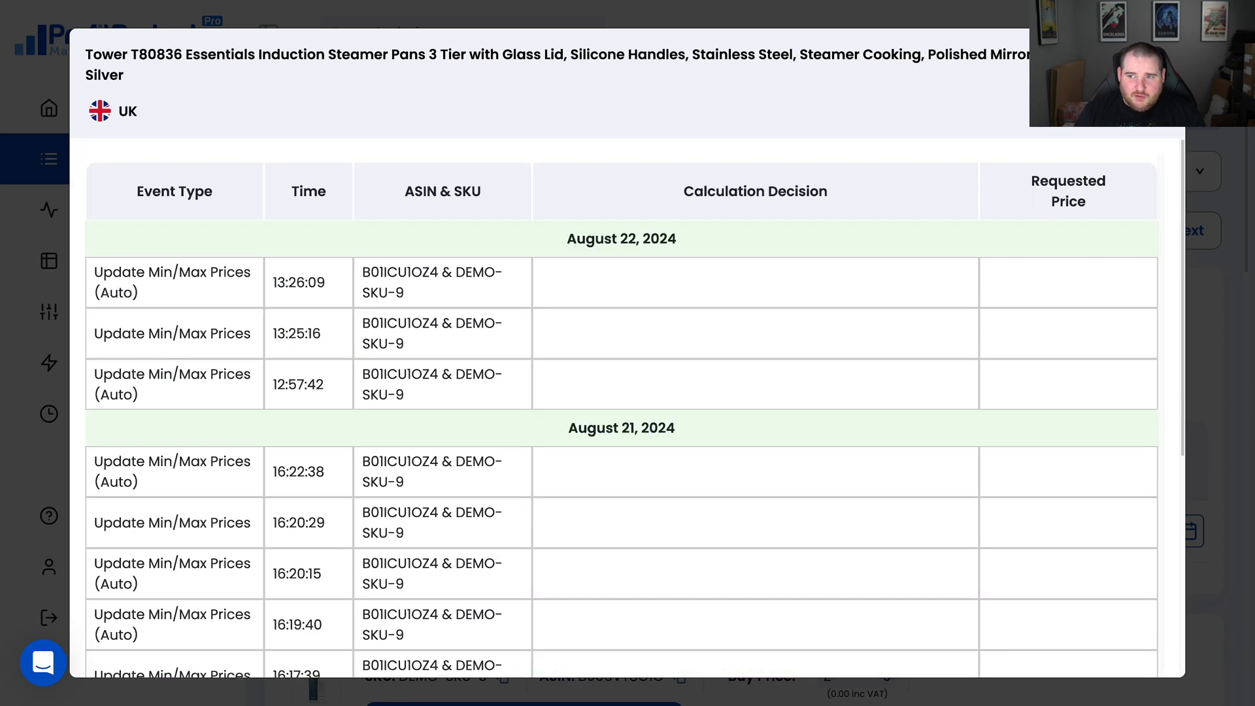
{"action": "left_click", "coordinate": [1160, 58]}
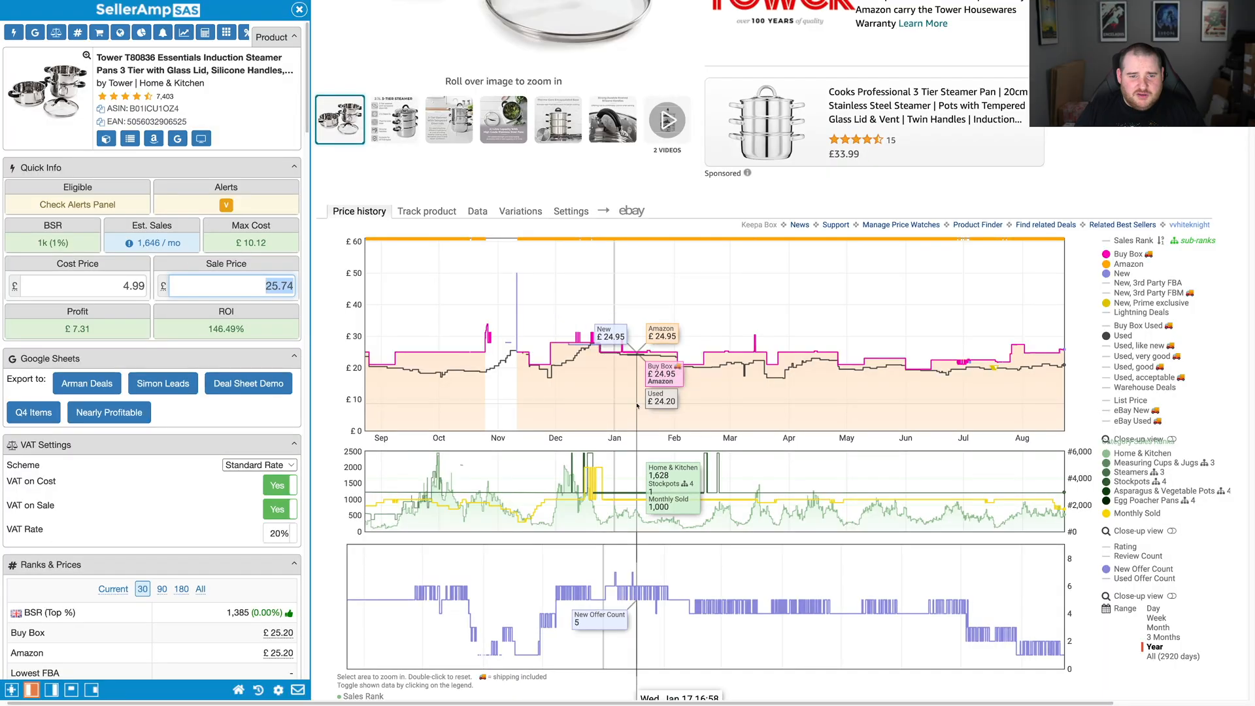
Check the steamer pans' profit and ROI at a £25.99 sale price in SellerAmp
{"action": "left_click_drag", "start_coordinate": [238, 285], "coordinate": [325, 291]}
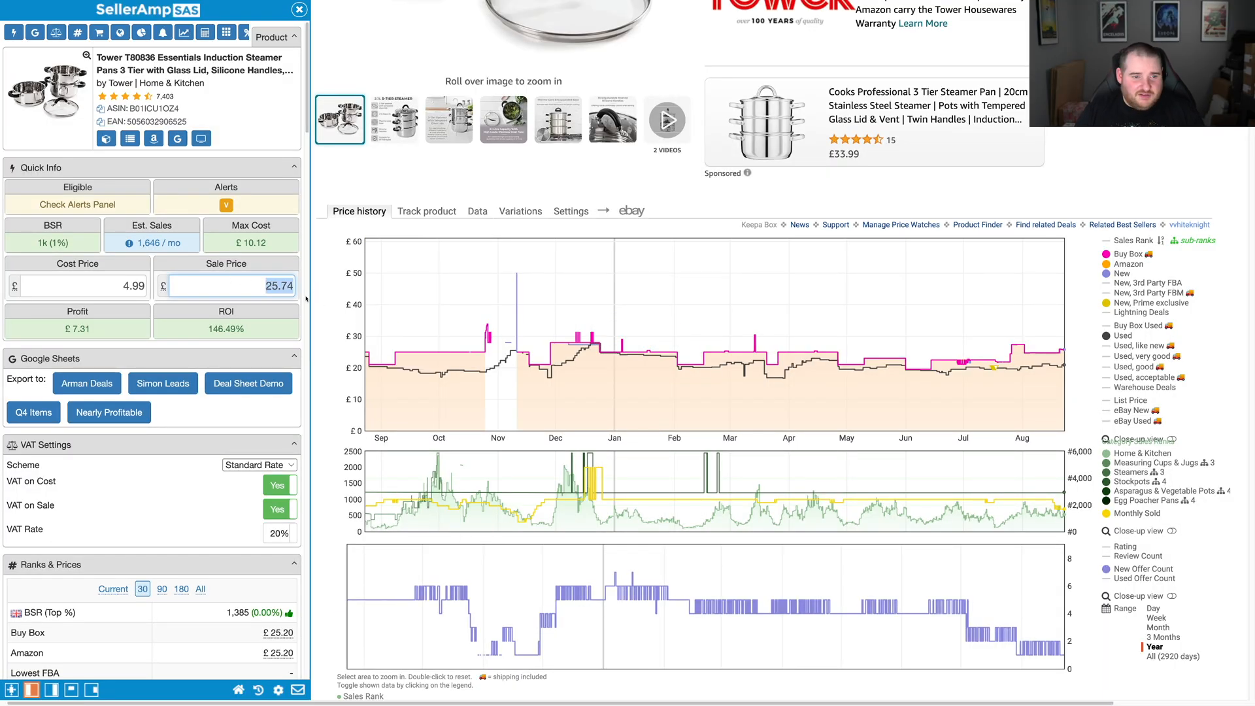
{"action": "type", "text": "25.99"}
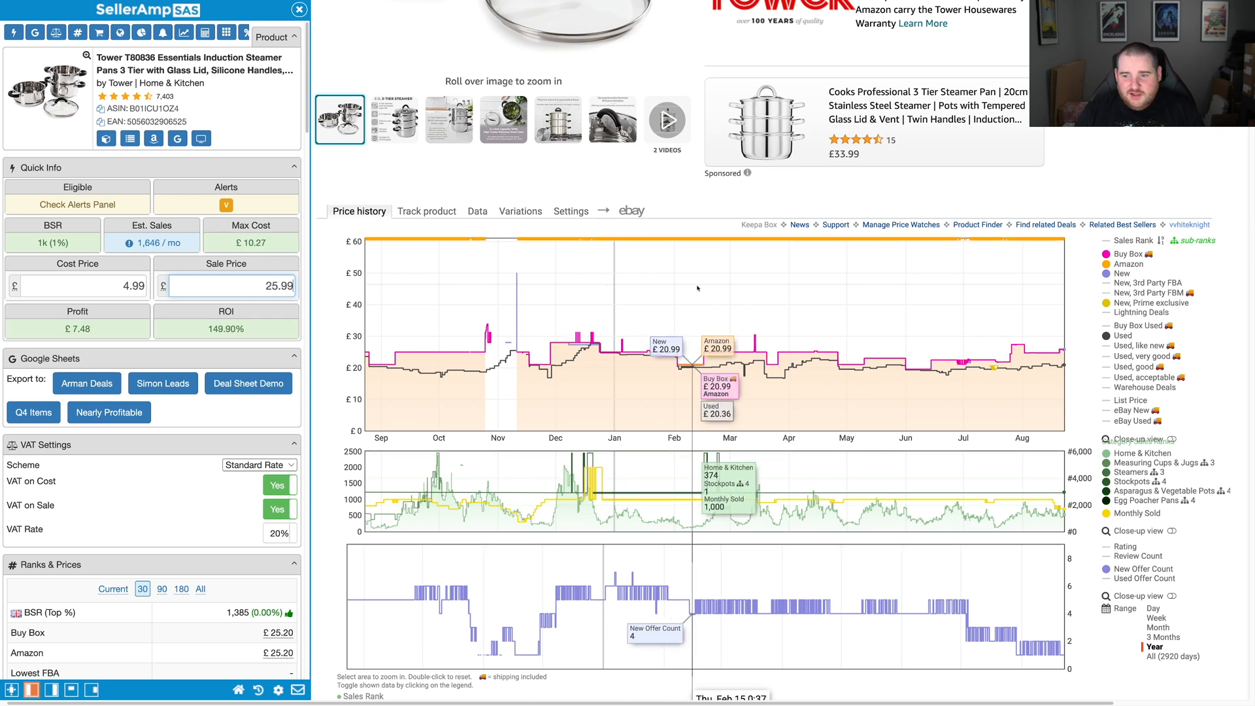
{"action": "scroll", "coordinate": [1098, 198], "scroll_direction": "up", "scroll_amount": 3}
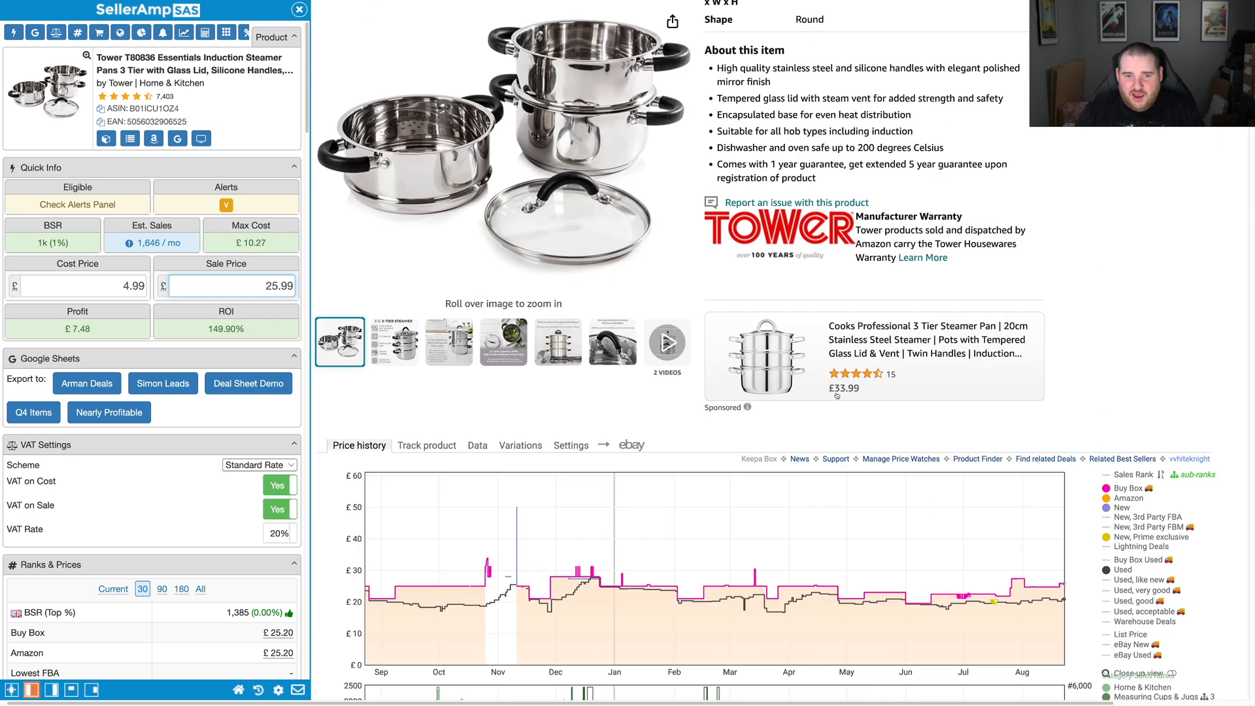
Check the steamer pans' profit and ROI at a £26.99 sale price in SellerAmp against the Keepa price history
{"action": "scroll", "coordinate": [1051, 318], "scroll_direction": "down", "scroll_amount": 8}
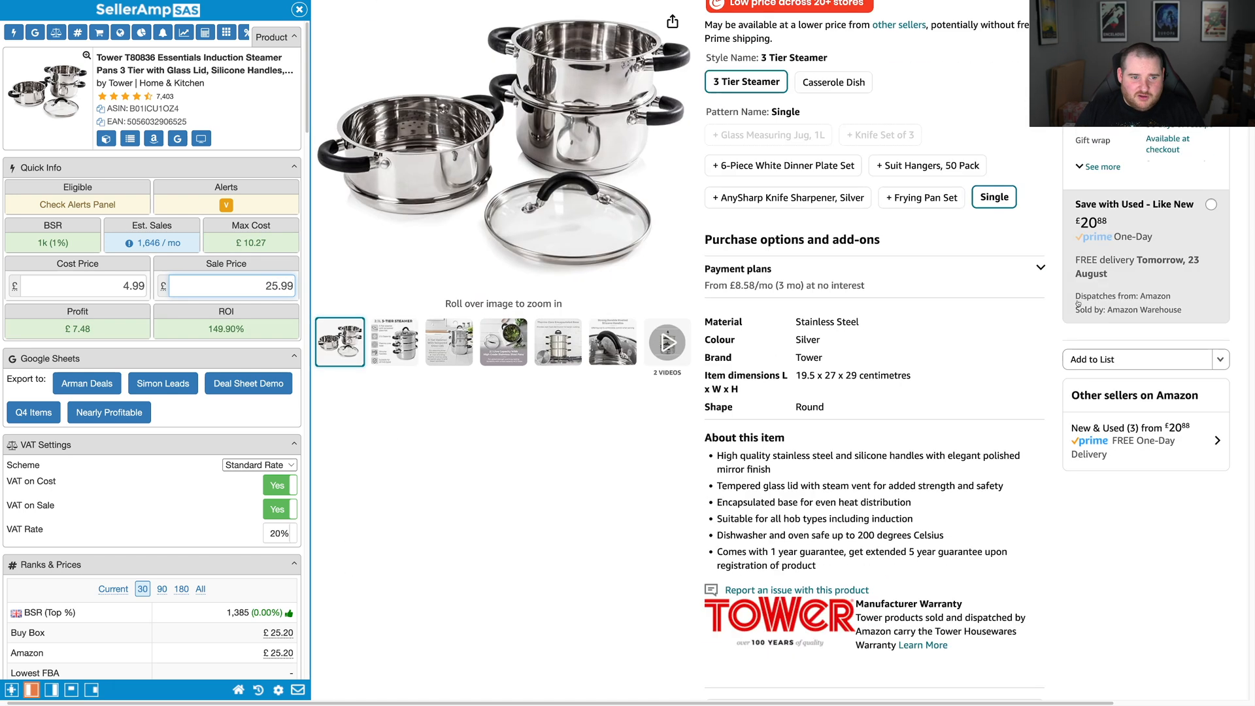
{"action": "scroll", "coordinate": [1051, 317], "scroll_direction": "down", "scroll_amount": 2}
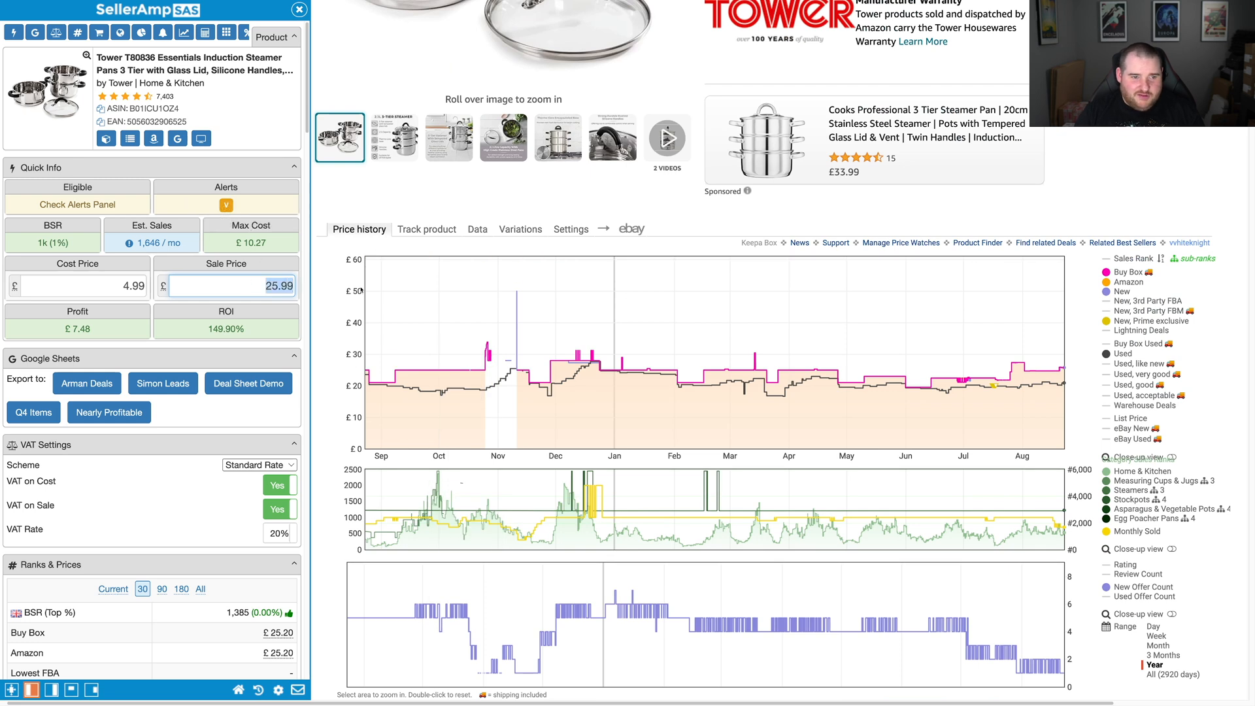
{"action": "type", "text": "26.99"}
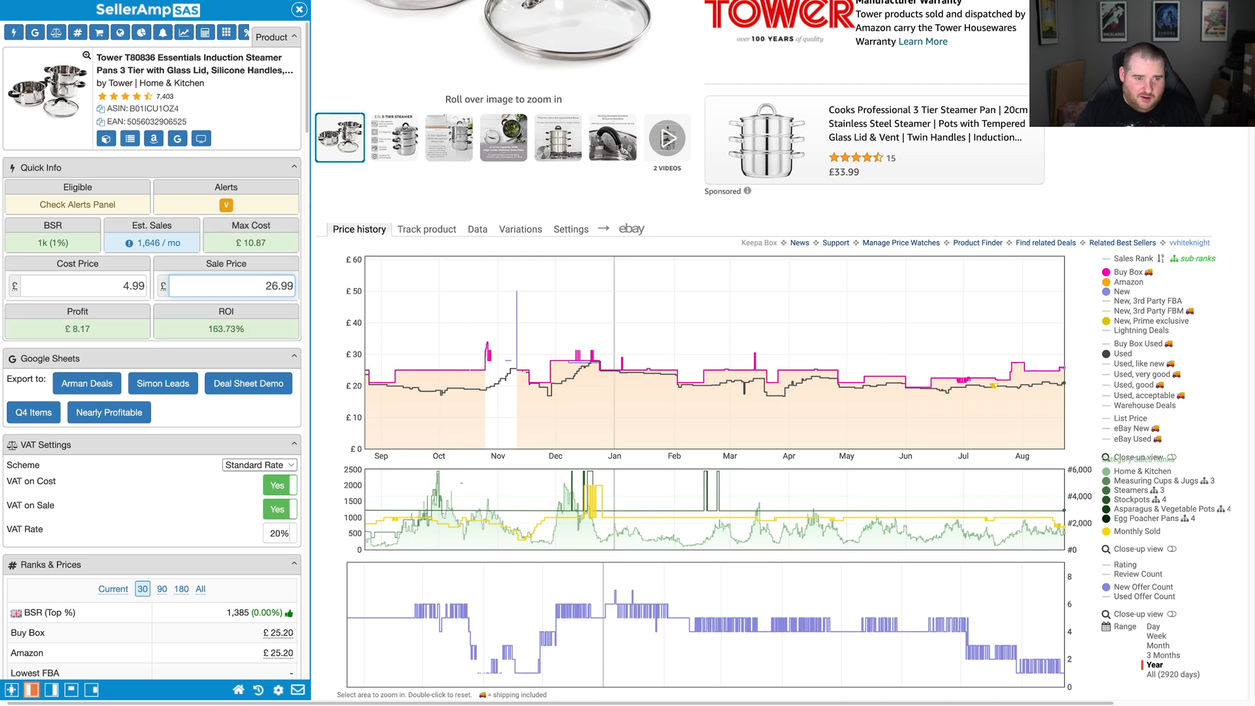
{"action": "scroll", "coordinate": [894, 420], "scroll_direction": "up", "scroll_amount": 7}
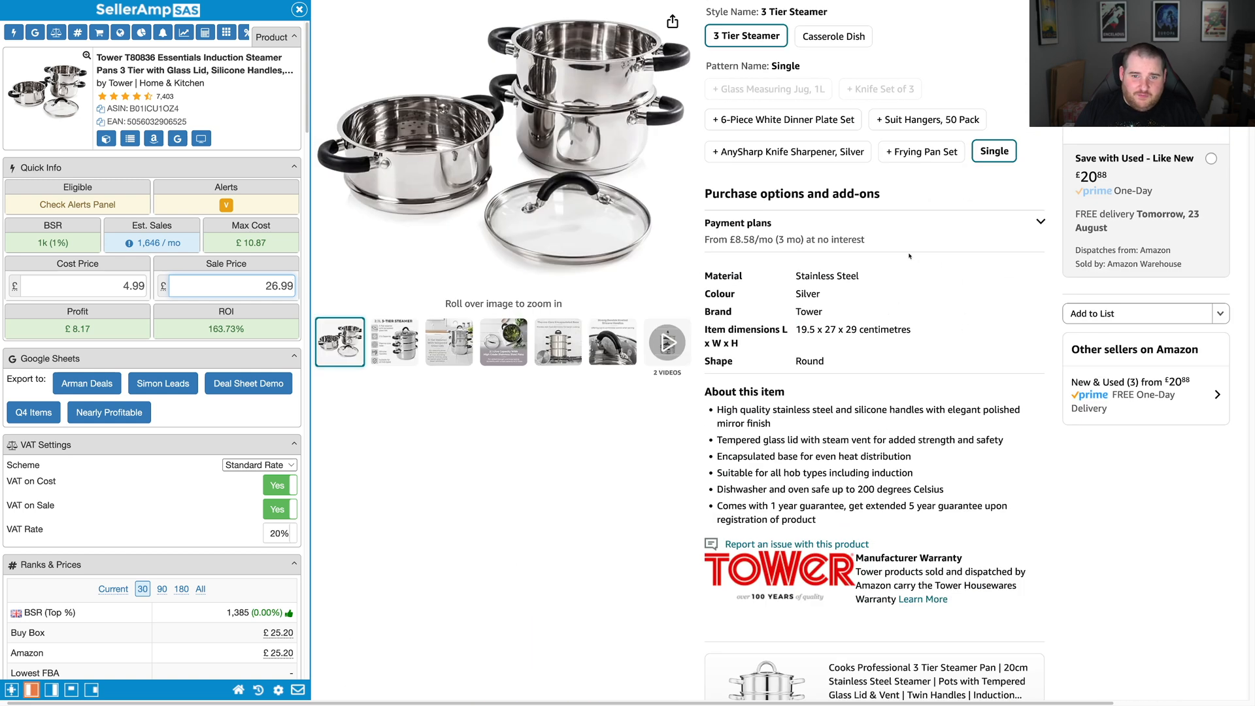
{"action": "scroll", "coordinate": [1077, 388], "scroll_direction": "up", "scroll_amount": 2}
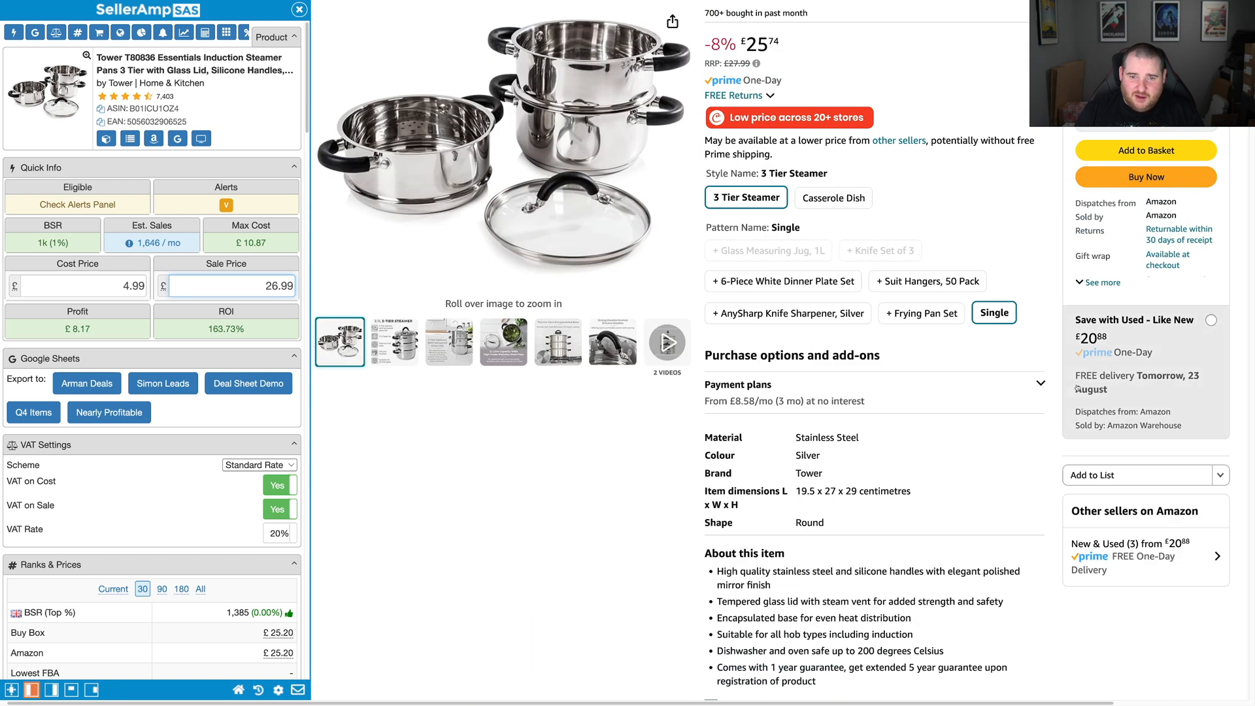
{"action": "scroll", "coordinate": [892, 450], "scroll_direction": "down", "scroll_amount": 6}
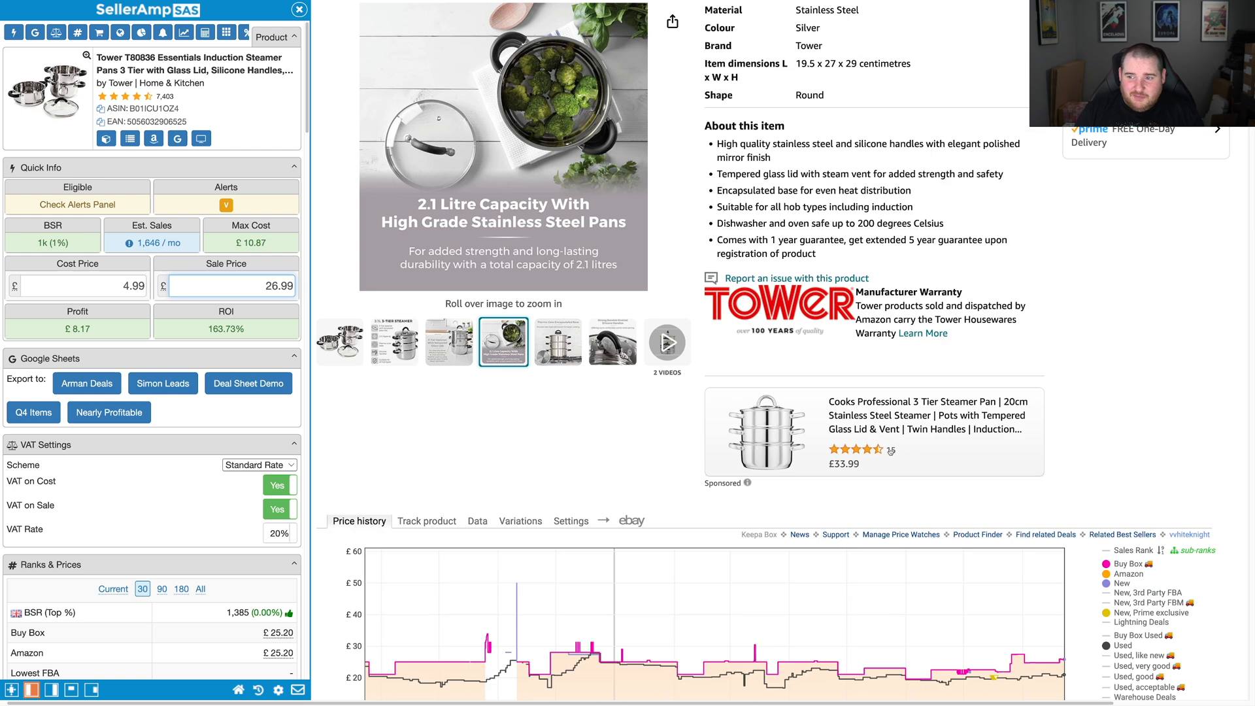
Check the steamer pans' profit and ROI at a £27.99 sale price and compare it with the listing's price details
{"action": "scroll", "coordinate": [367, 324], "scroll_direction": "down", "scroll_amount": 1}
{"action": "left_click_drag", "start_coordinate": [257, 285], "coordinate": [331, 292]}
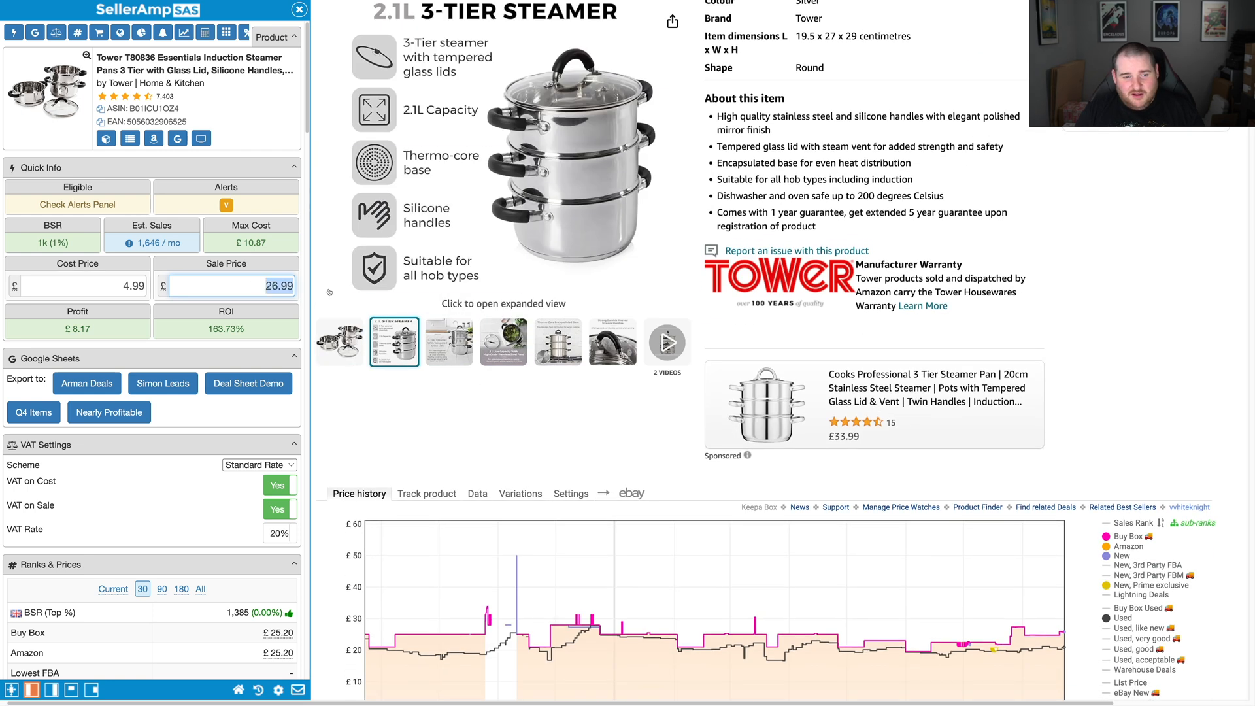
{"action": "type", "text": "27.99"}
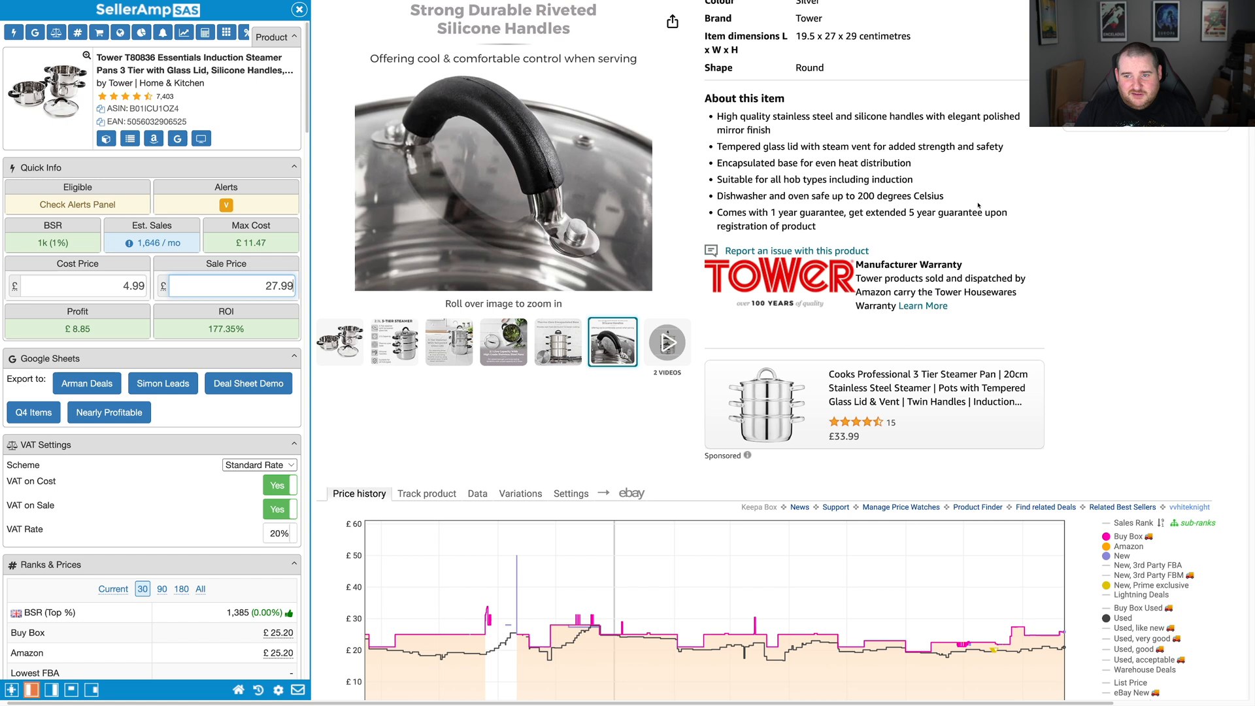
{"action": "scroll", "coordinate": [785, 232], "scroll_direction": "up", "scroll_amount": 4}
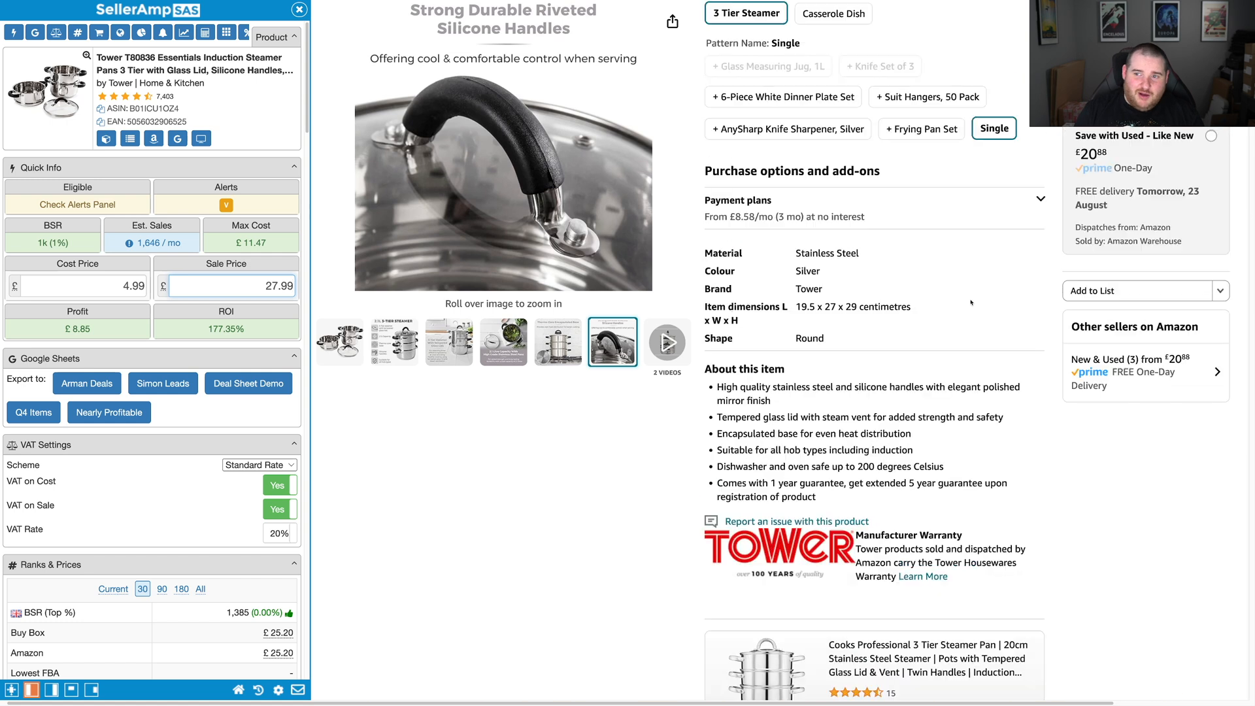
{"action": "left_click_drag", "start_coordinate": [254, 283], "coordinate": [288, 286]}
{"action": "scroll", "coordinate": [752, 386], "scroll_direction": "down", "scroll_amount": 2}
{"action": "left_click", "coordinate": [254, 283]}
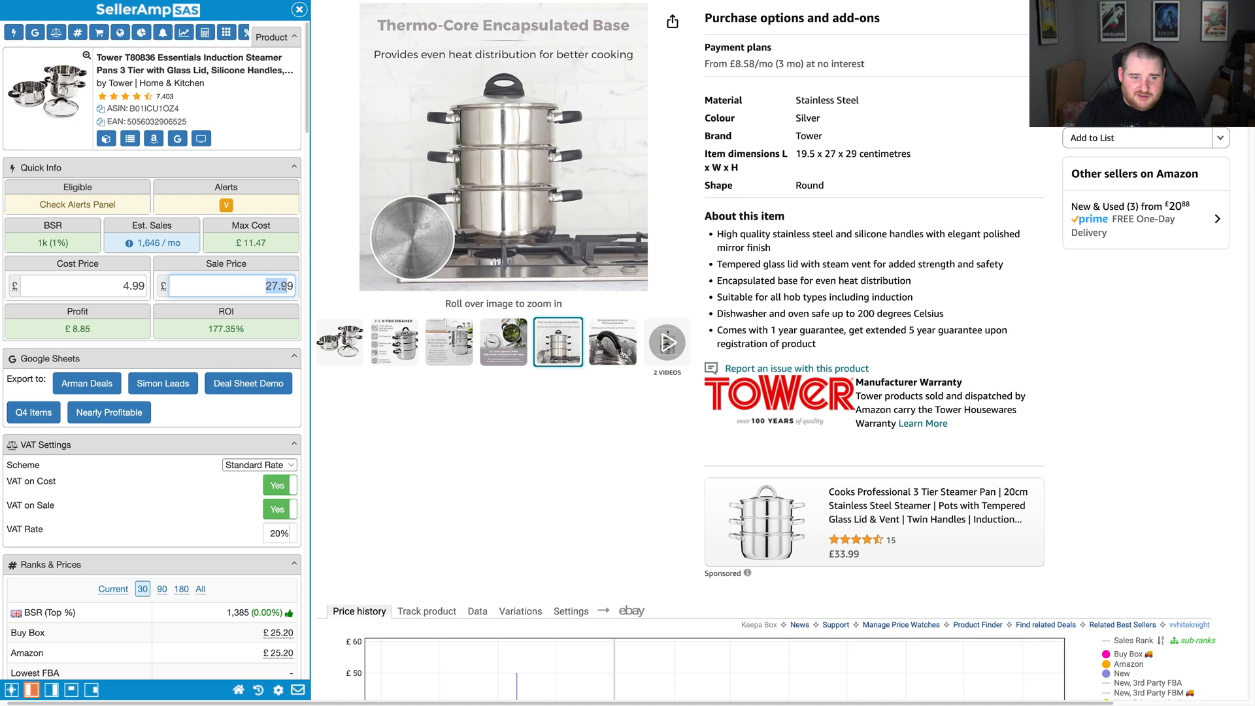
{"action": "scroll", "coordinate": [751, 334], "scroll_direction": "down", "scroll_amount": 2}
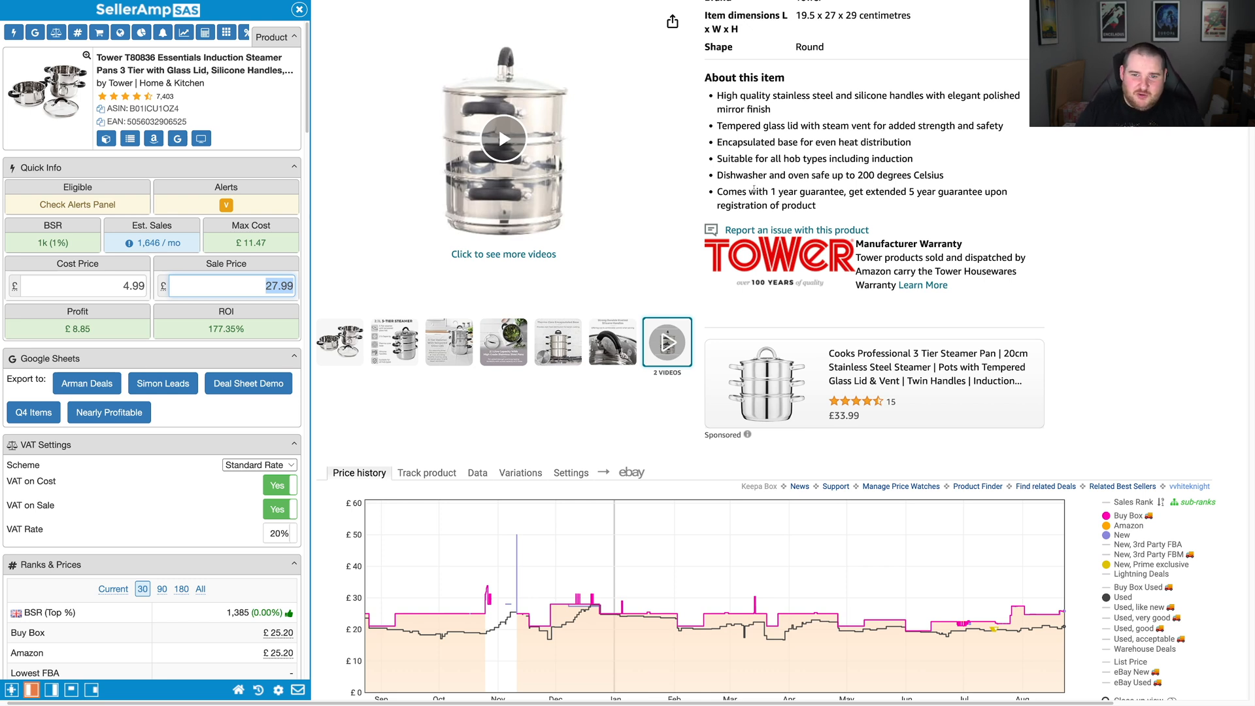
{"action": "scroll", "coordinate": [754, 190], "scroll_direction": "up", "scroll_amount": 9}
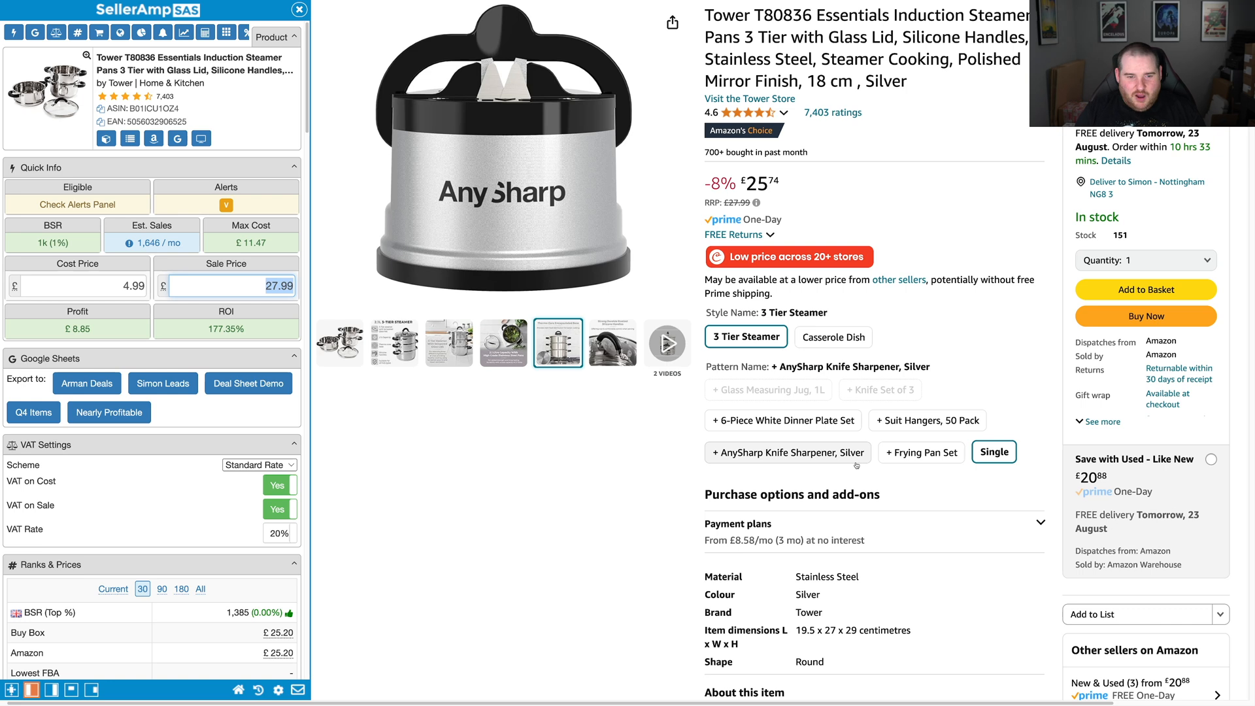
Return to Profit Protector Pro and review the steamer pans' UK minimum and maximum prices
{"action": "key", "text": "ctrl+Tab"}
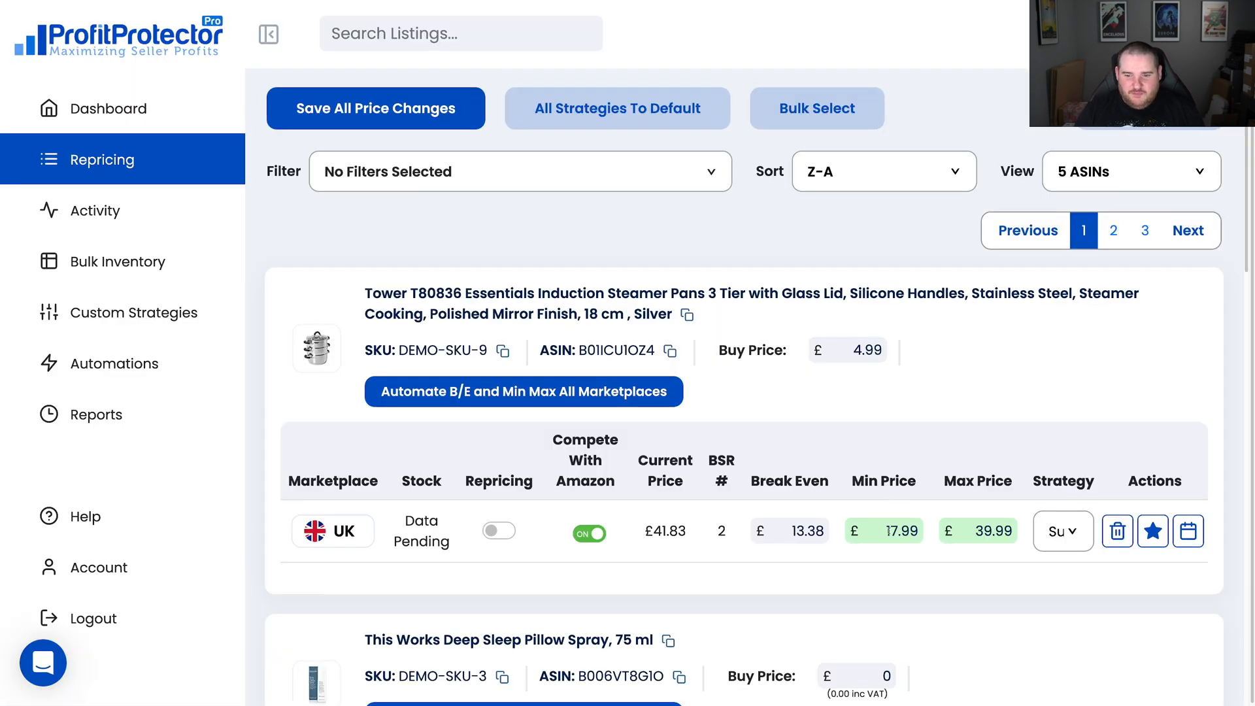
{"action": "left_click_drag", "start_coordinate": [883, 531], "coordinate": [919, 531]}
{"action": "scroll", "coordinate": [915, 563], "scroll_direction": "down", "scroll_amount": 2}
{"action": "left_click_drag", "start_coordinate": [884, 390], "coordinate": [922, 390]}
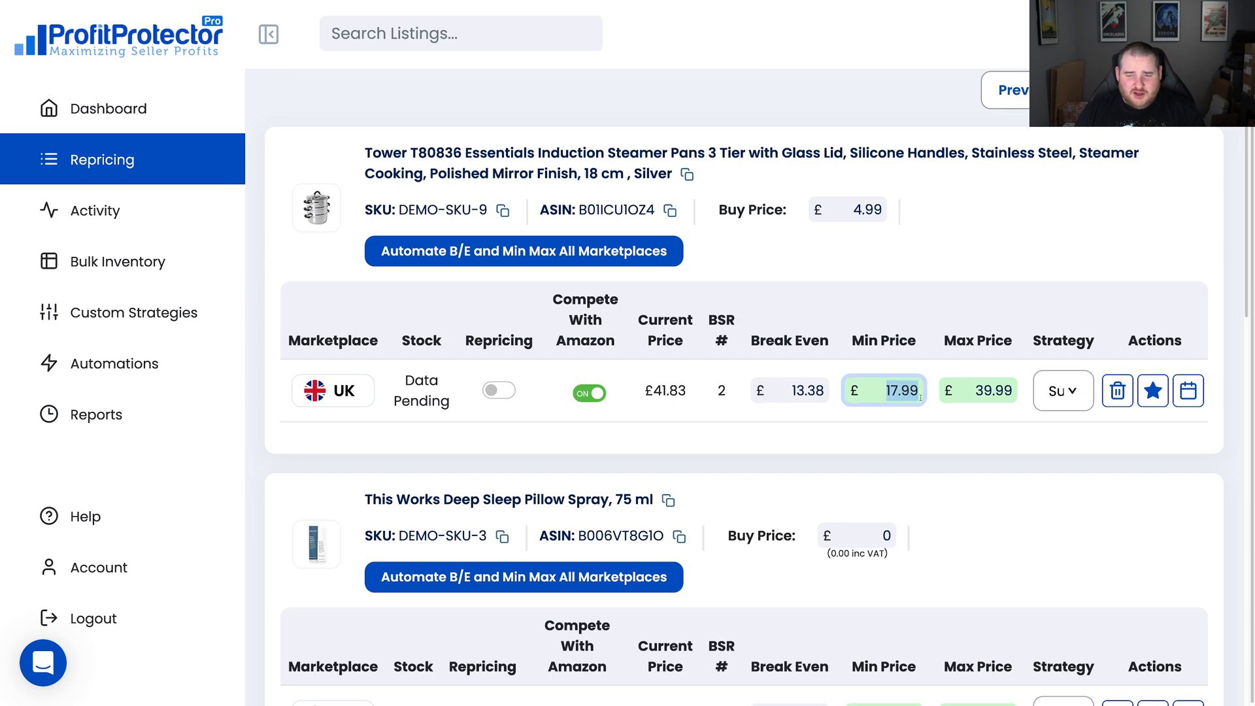
{"action": "left_click", "coordinate": [899, 391]}
{"action": "left_click_drag", "start_coordinate": [886, 390], "coordinate": [922, 391]}
{"action": "left_click", "coordinate": [913, 390]}
{"action": "left_click", "coordinate": [1011, 390]}
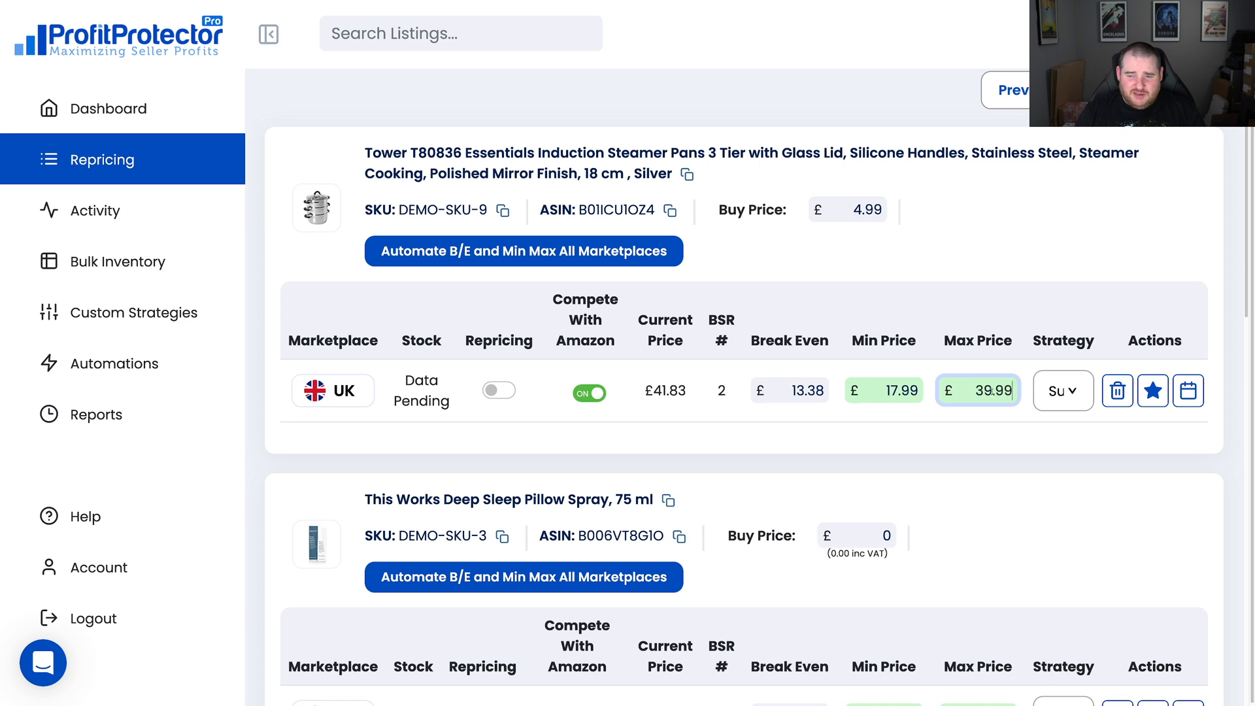
{"action": "left_click_drag", "start_coordinate": [969, 390], "coordinate": [995, 391]}
{"action": "left_click", "coordinate": [999, 390]}
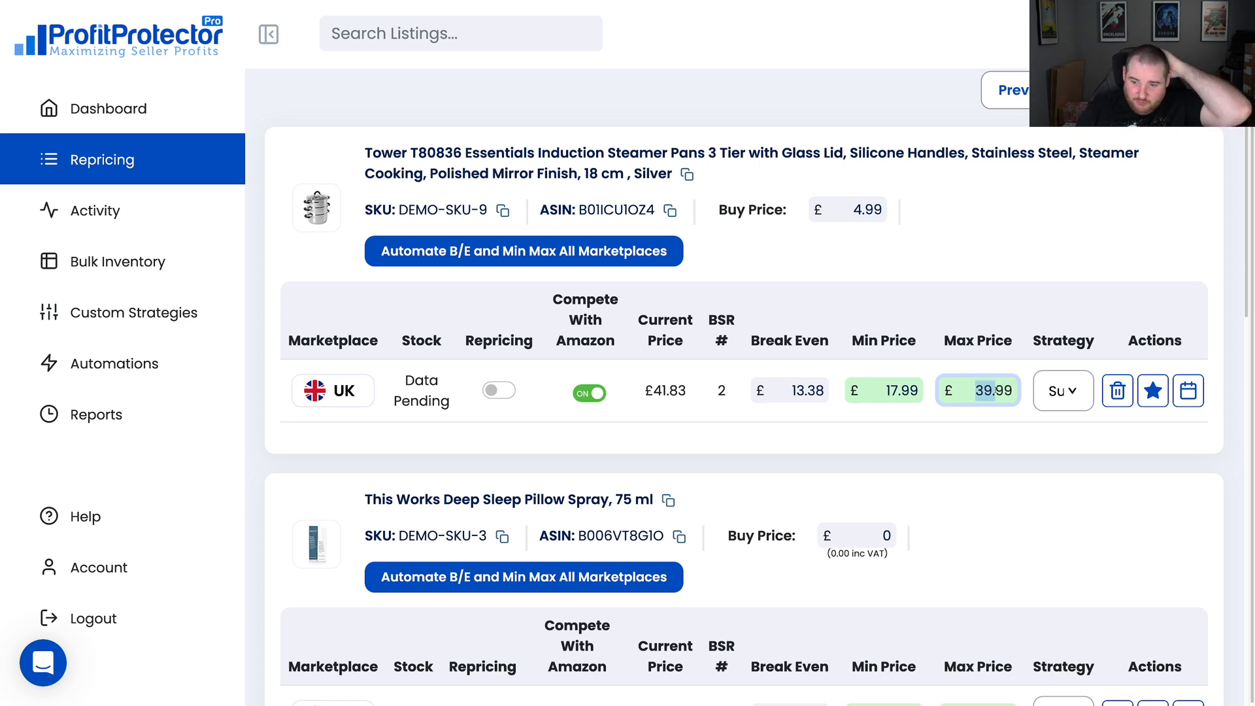
Set the steamer pans' UK repricing strategy to Default and look through the other available strategies
{"action": "left_click", "coordinate": [1061, 392]}
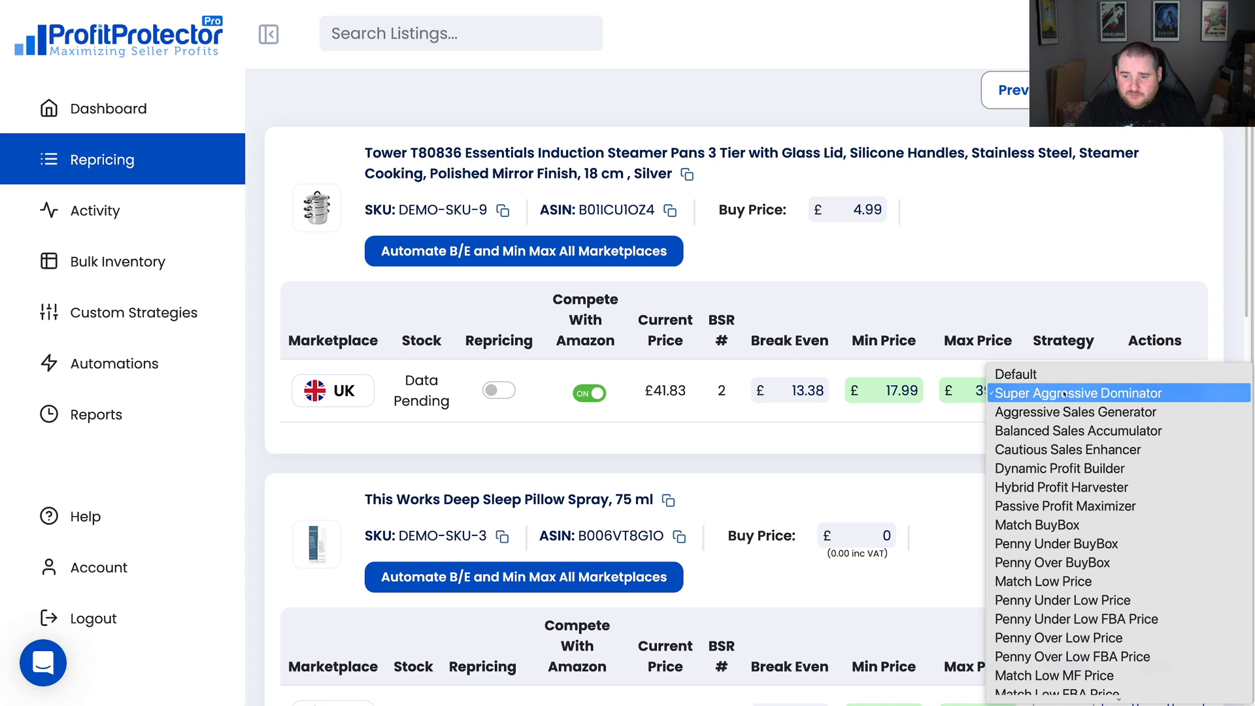
{"action": "left_click", "coordinate": [1041, 374]}
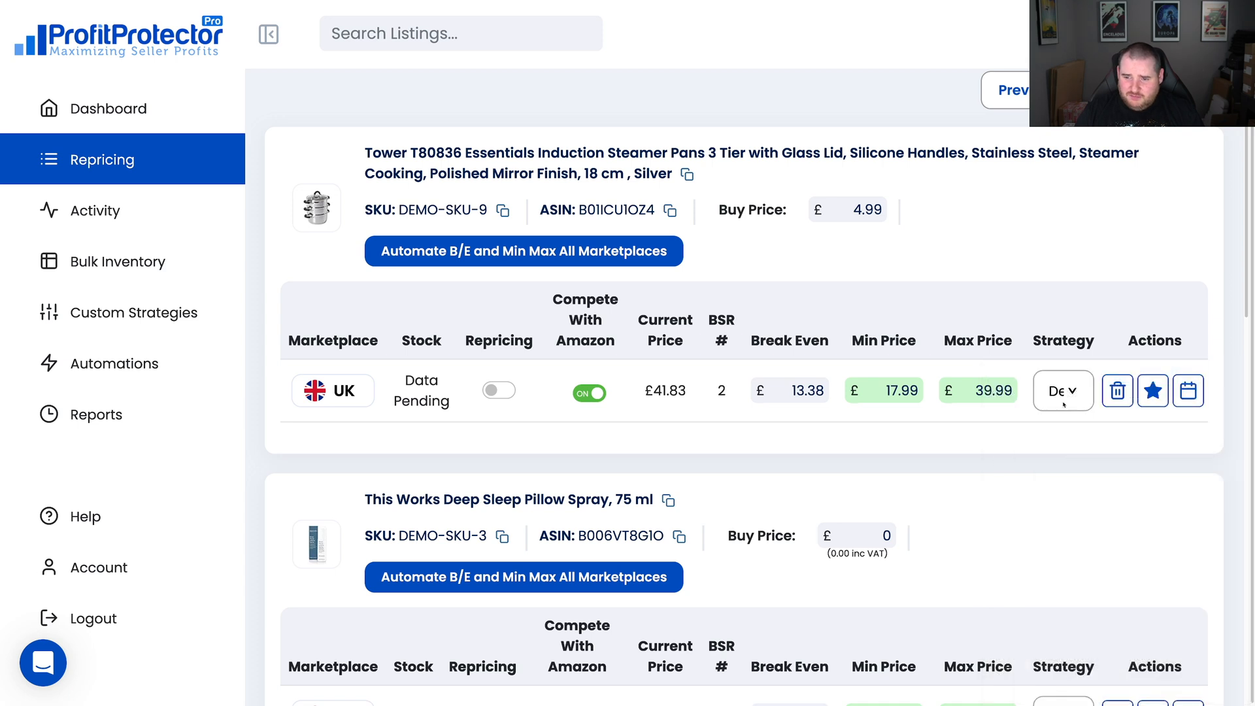
{"action": "left_click", "coordinate": [1064, 394]}
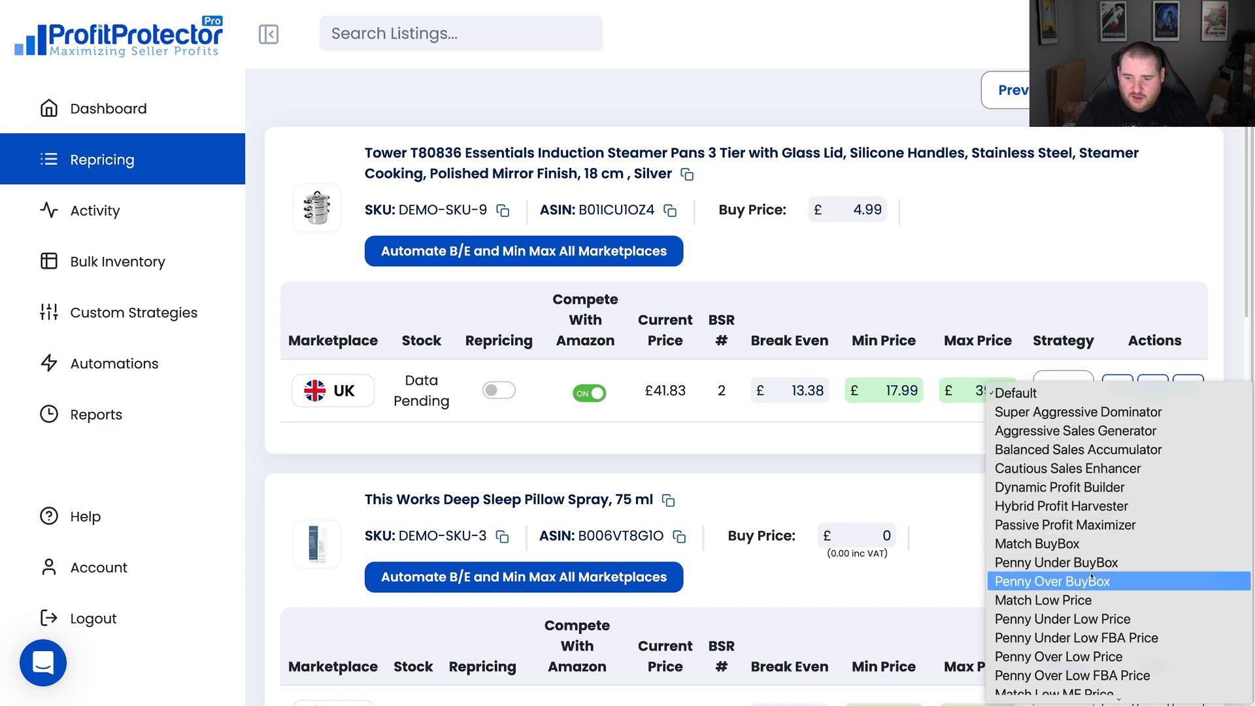
{"action": "scroll", "coordinate": [1093, 579], "scroll_direction": "down", "scroll_amount": 5}
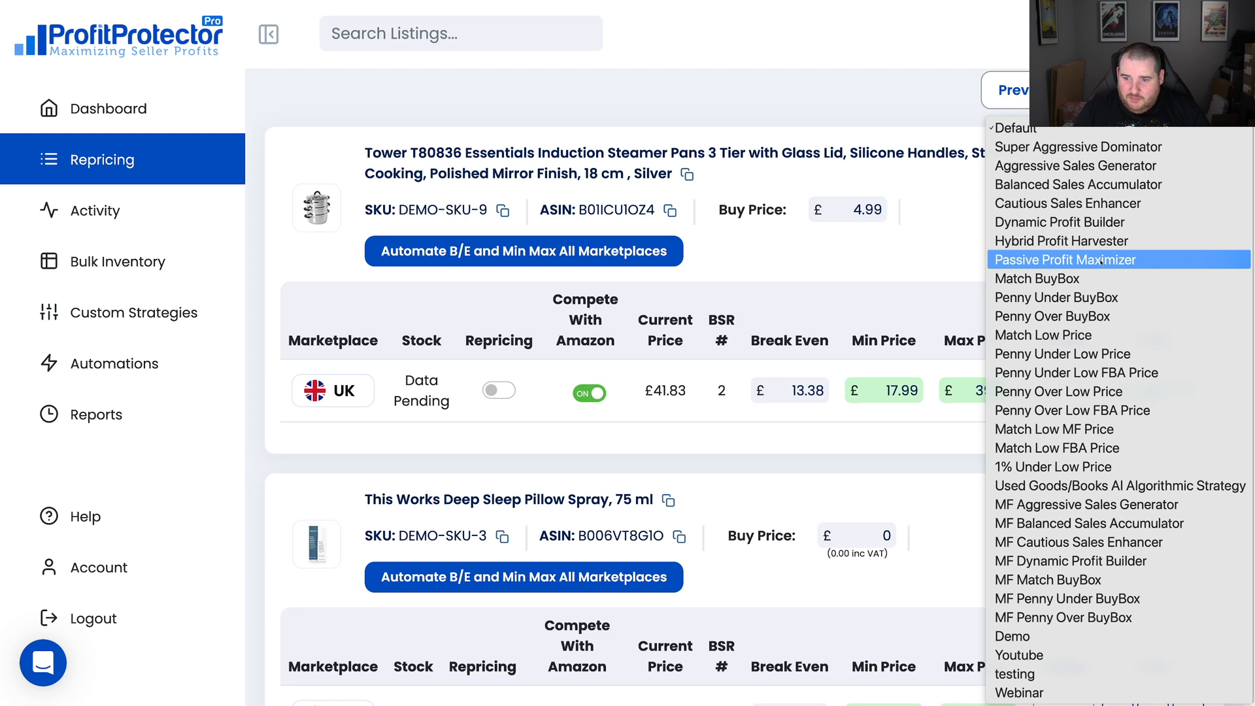
{"action": "left_click", "coordinate": [907, 466]}
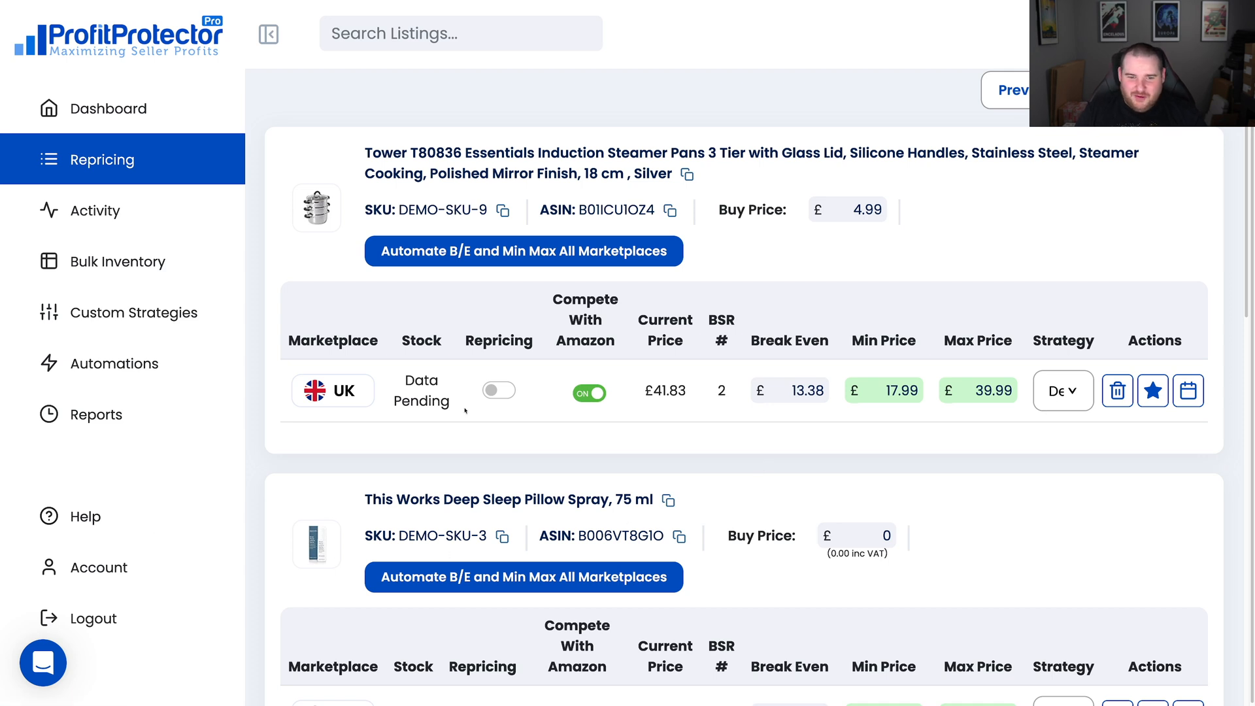
Recheck the steamer pans' minimum and maximum prices and turn on repricing for the UK marketplace
{"action": "scroll", "coordinate": [634, 353], "scroll_direction": "down", "scroll_amount": 1}
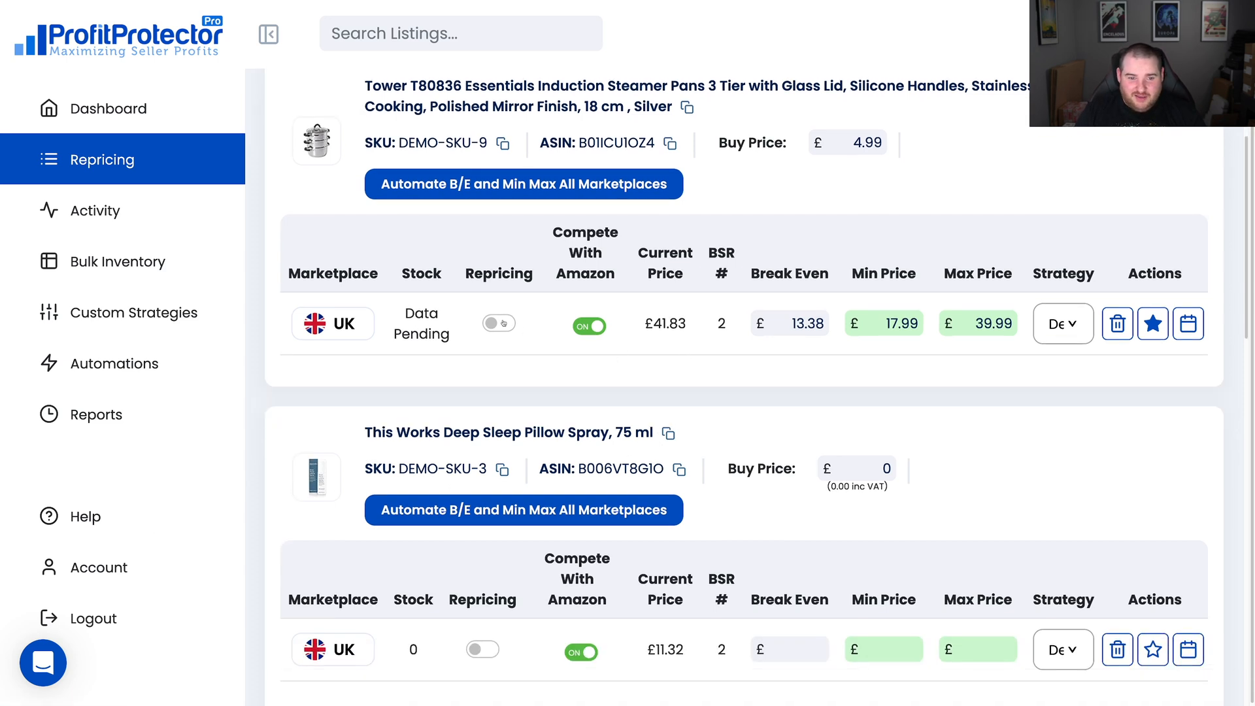
{"action": "scroll", "coordinate": [550, 353], "scroll_direction": "up", "scroll_amount": 2}
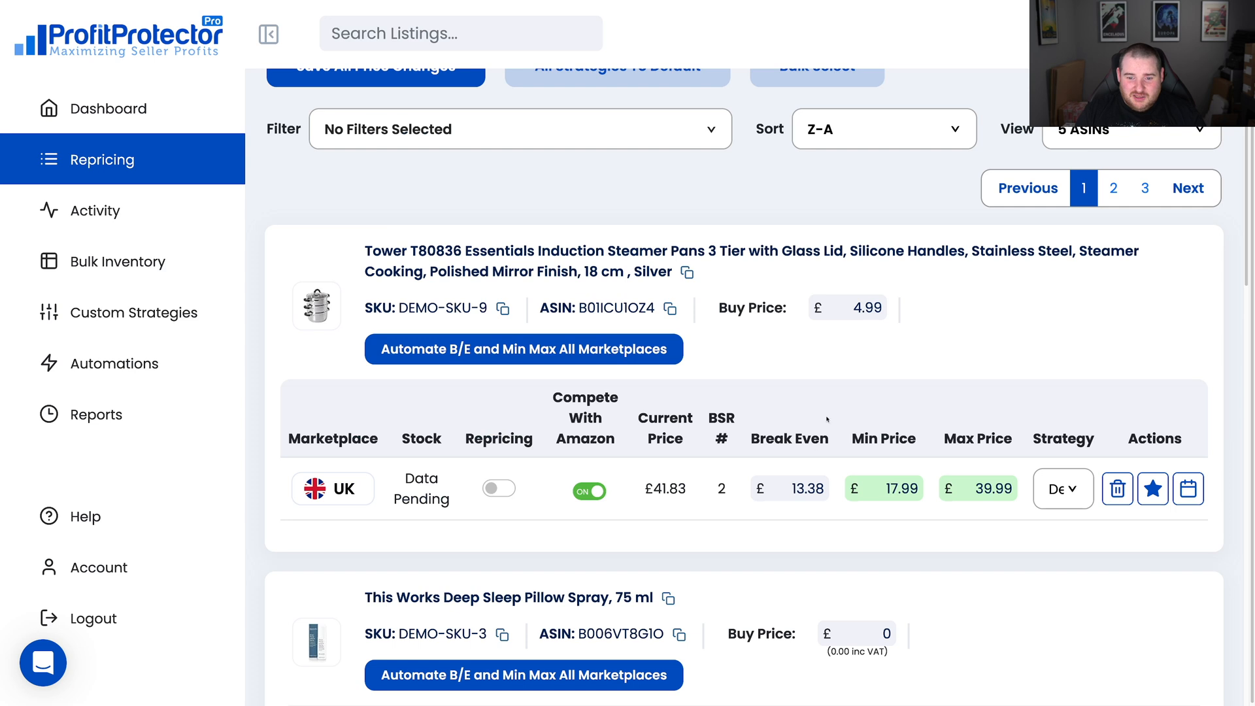
{"action": "left_click", "coordinate": [888, 488]}
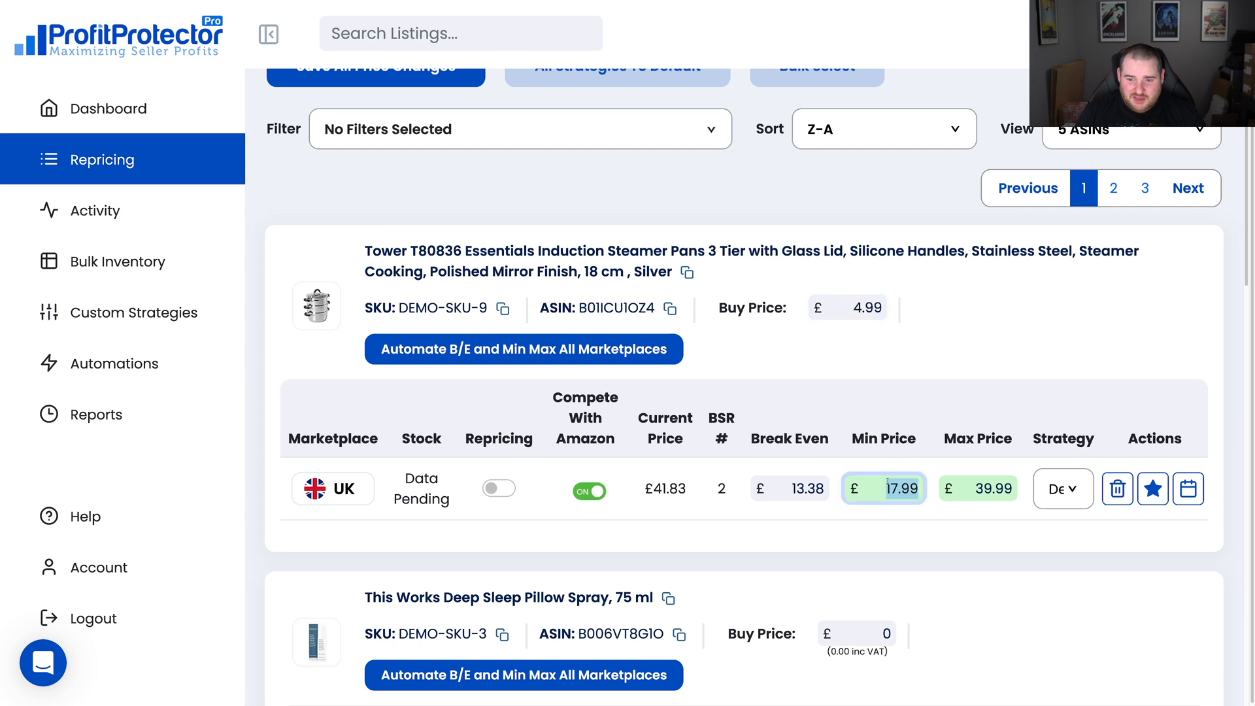
{"action": "left_click", "coordinate": [977, 488]}
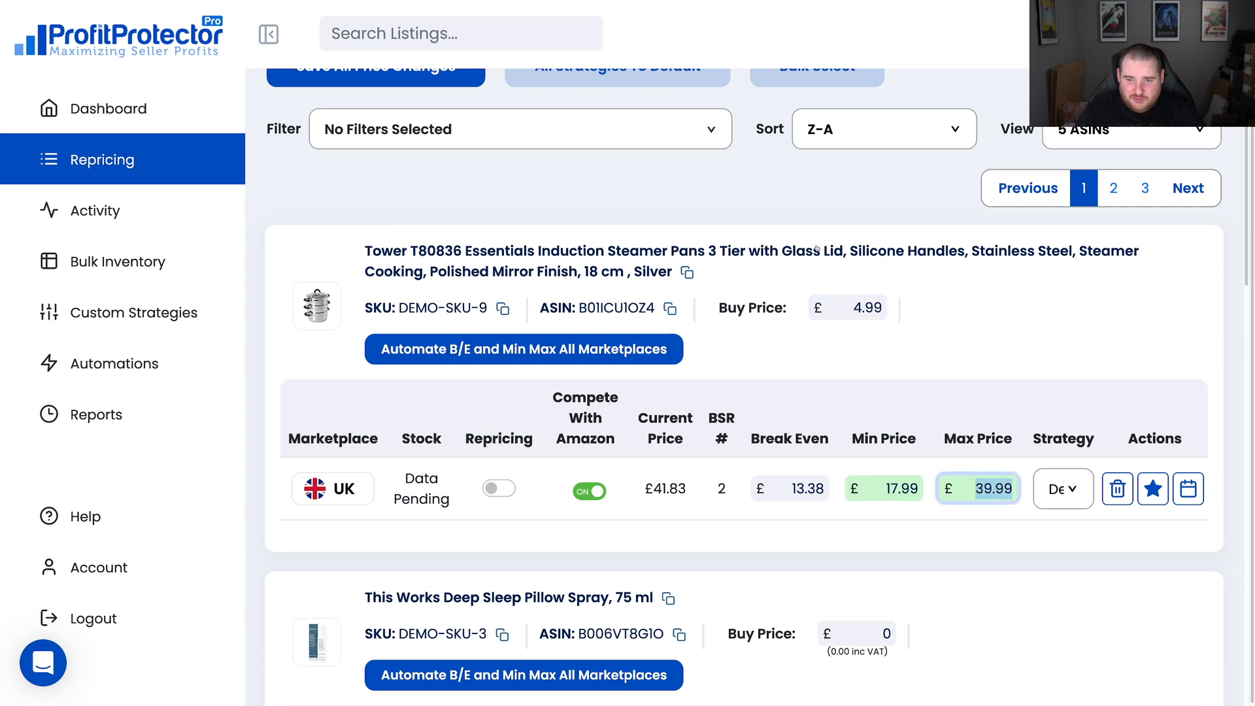
{"action": "left_click", "coordinate": [498, 490]}
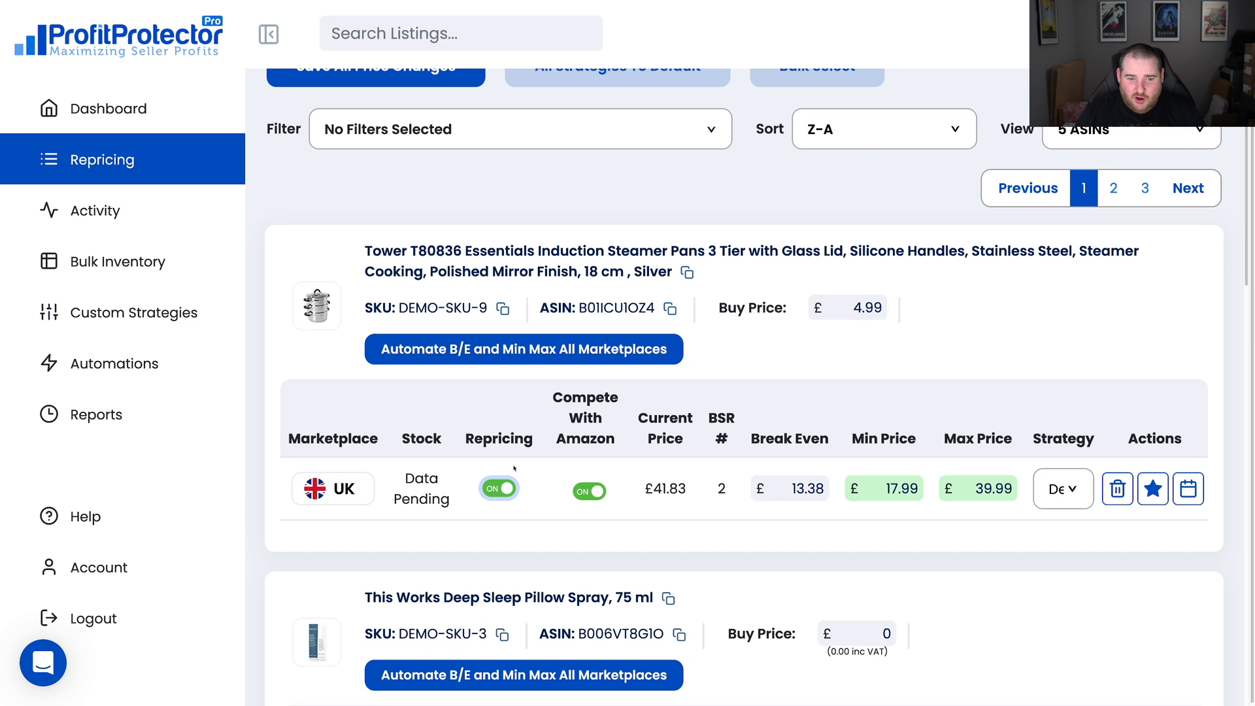
Open the This Works pillow spray's UK Amazon listing and examine its cost price, ranks, average prices and live offers in SellerAmp
{"action": "scroll", "coordinate": [591, 492], "scroll_direction": "down", "scroll_amount": 5}
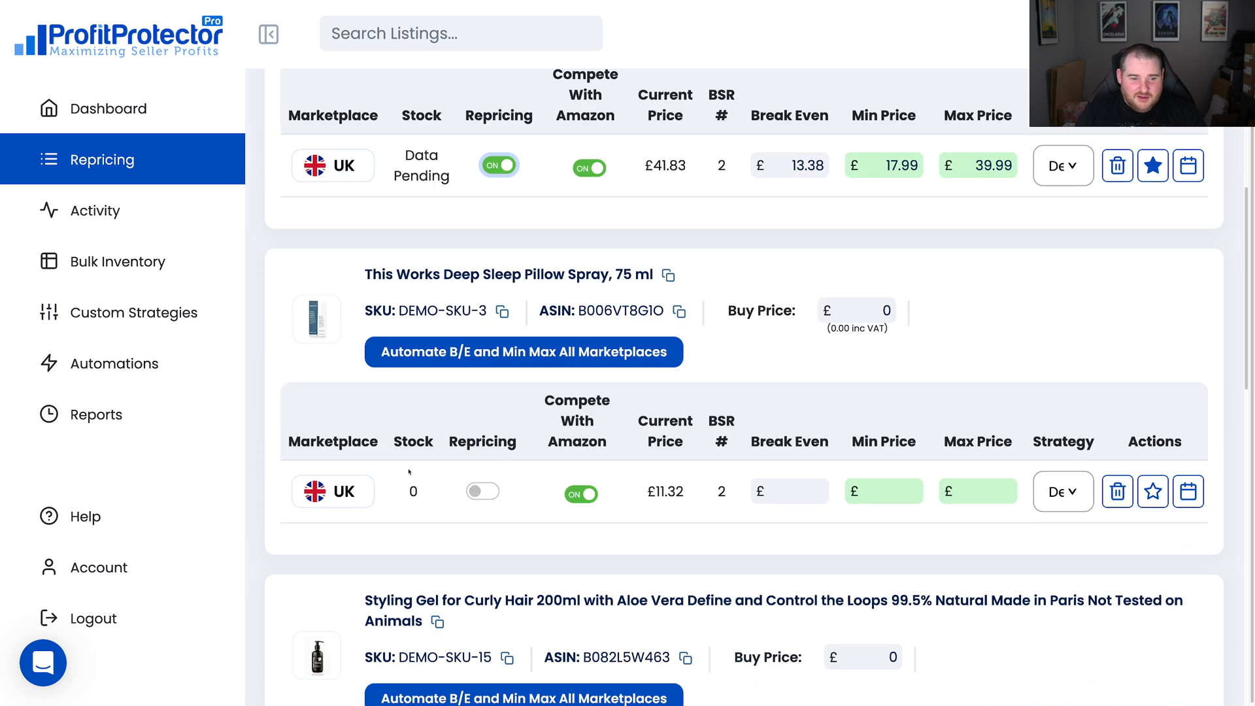
{"action": "left_click", "coordinate": [315, 493]}
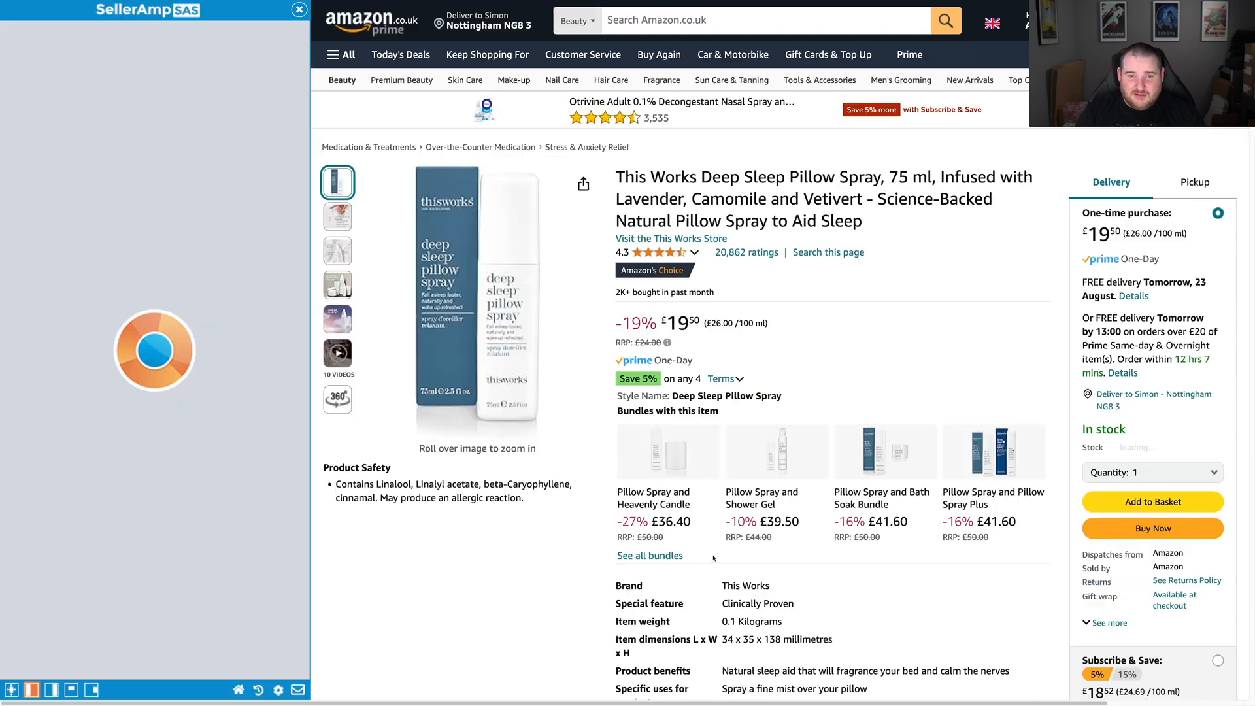
{"action": "scroll", "coordinate": [785, 556], "scroll_direction": "down", "scroll_amount": 10}
{"action": "scroll", "coordinate": [817, 555], "scroll_direction": "down", "scroll_amount": 3}
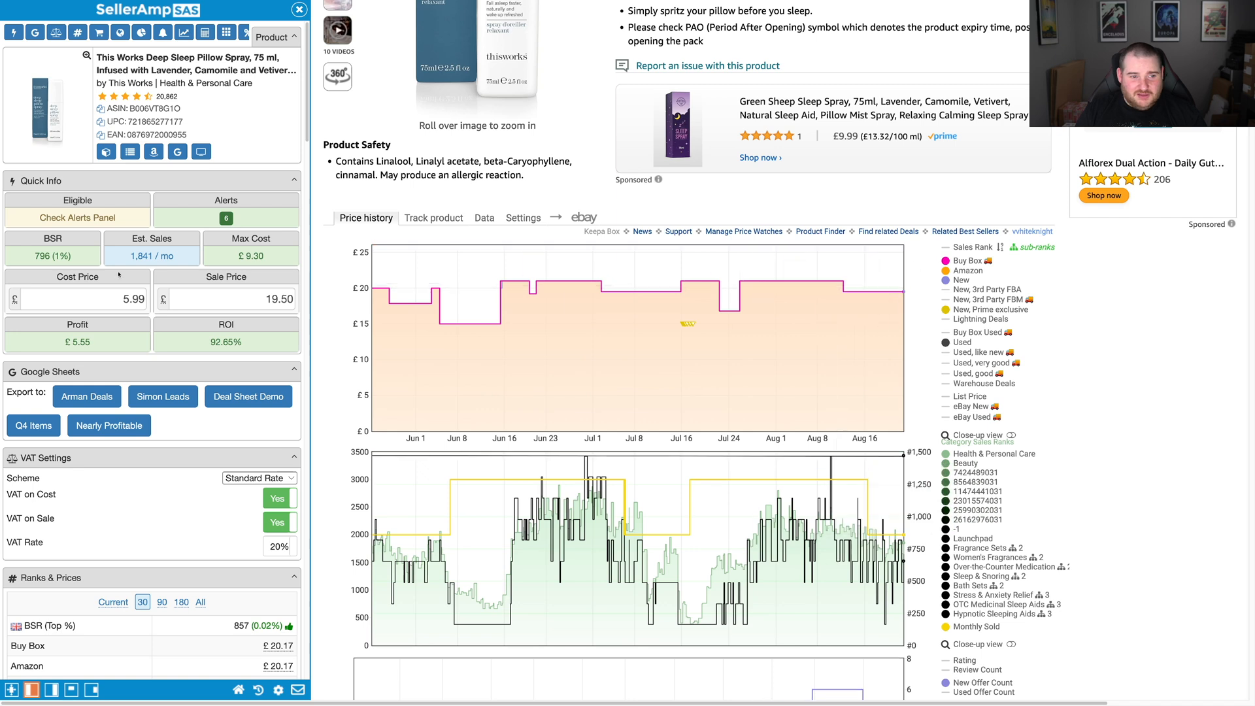
{"action": "left_click", "coordinate": [150, 299]}
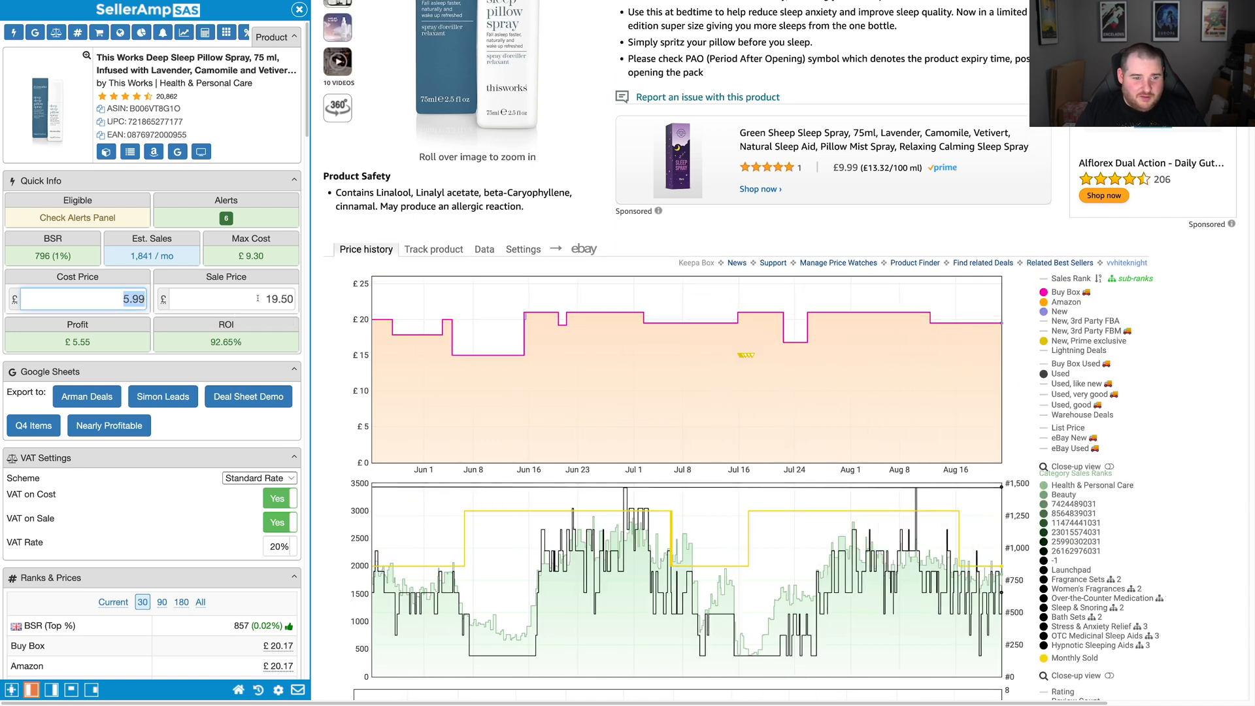
{"action": "scroll", "coordinate": [236, 436], "scroll_direction": "down", "scroll_amount": 8}
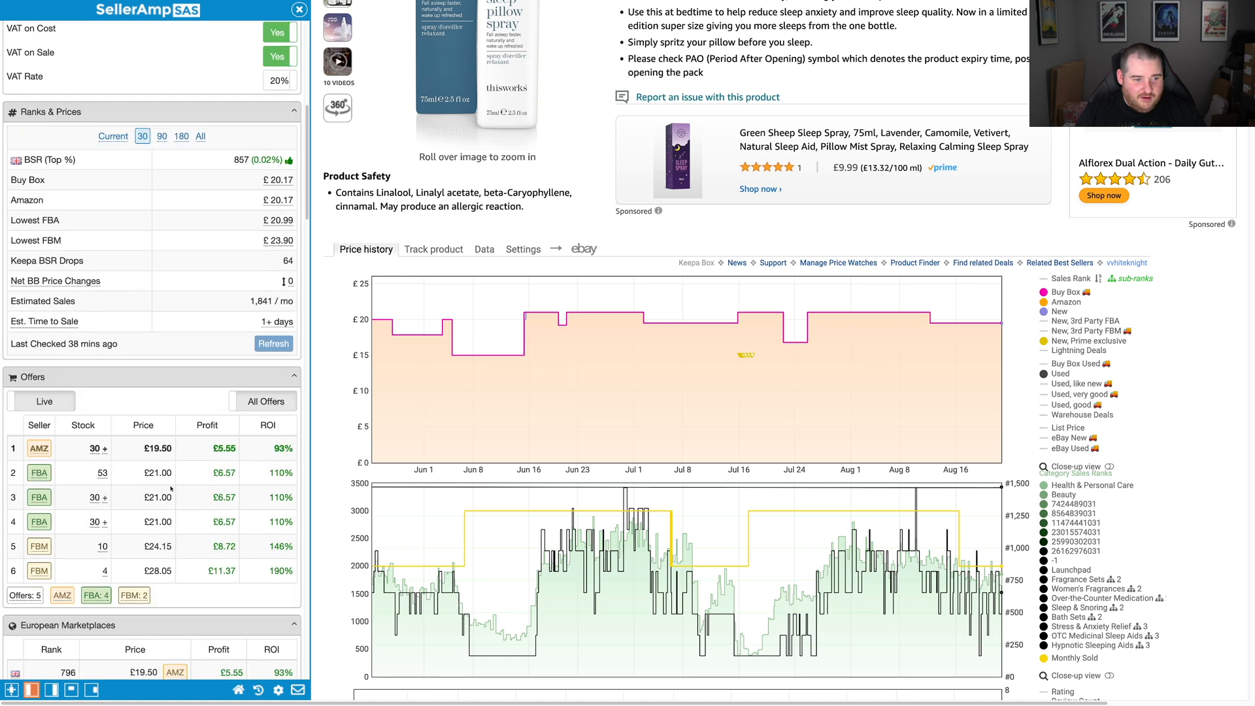
{"action": "scroll", "coordinate": [203, 531], "scroll_direction": "up", "scroll_amount": 8}
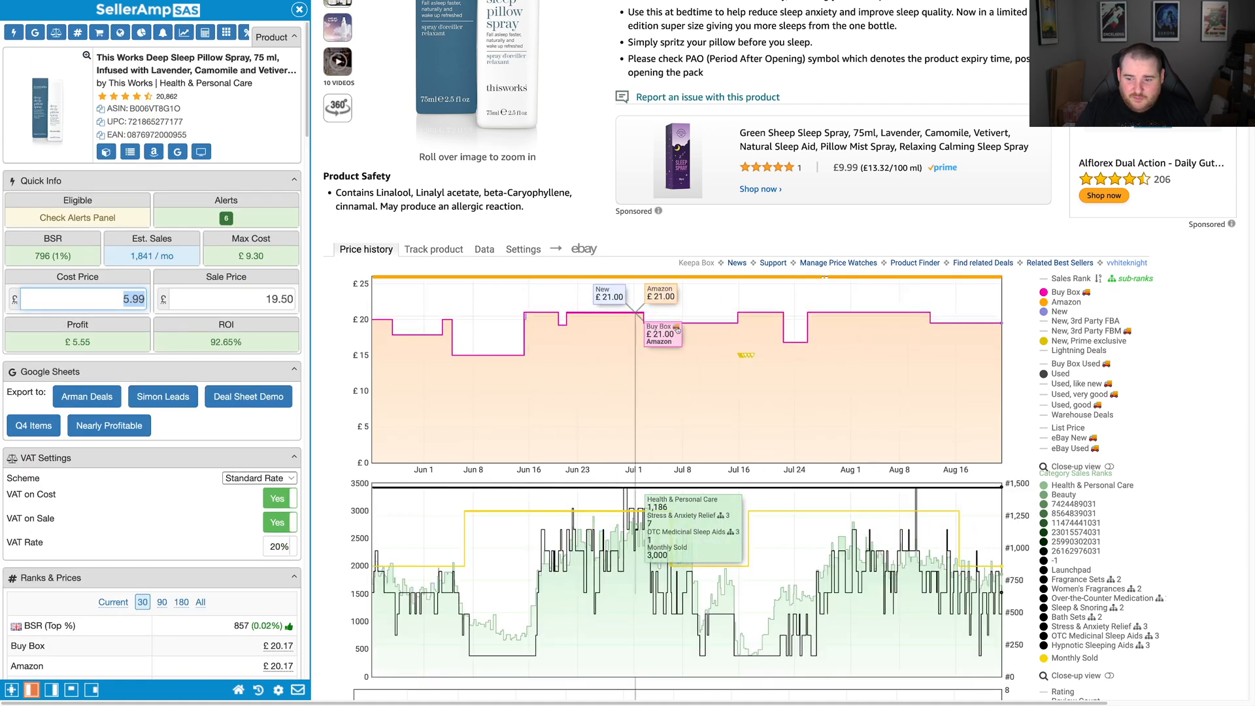
Examine the pillow spray's Keepa price history and extend the charts' range to one year
{"action": "scroll", "coordinate": [1166, 487], "scroll_direction": "down", "scroll_amount": 3}
{"action": "scroll", "coordinate": [1165, 487], "scroll_direction": "up", "scroll_amount": 3}
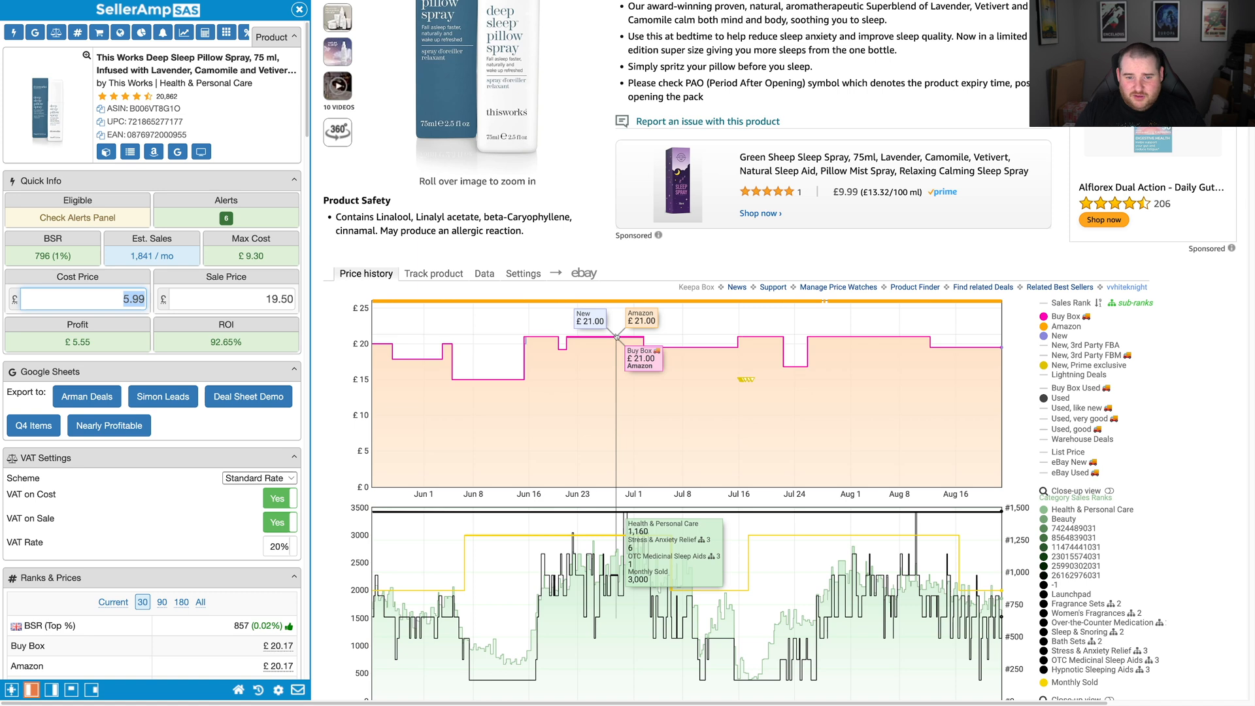
{"action": "scroll", "coordinate": [1020, 446], "scroll_direction": "down", "scroll_amount": 1}
{"action": "scroll", "coordinate": [1020, 445], "scroll_direction": "down", "scroll_amount": 3}
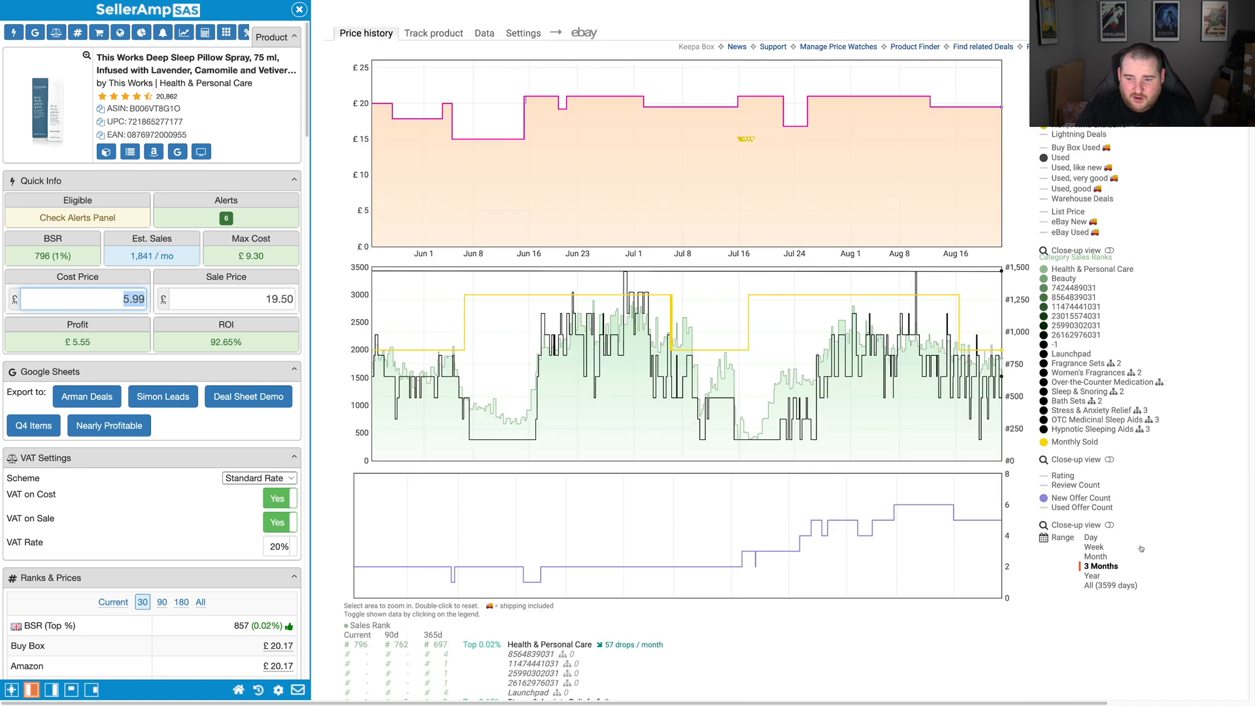
{"action": "left_click", "coordinate": [1098, 576]}
{"action": "scroll", "coordinate": [1101, 577], "scroll_direction": "up", "scroll_amount": 2}
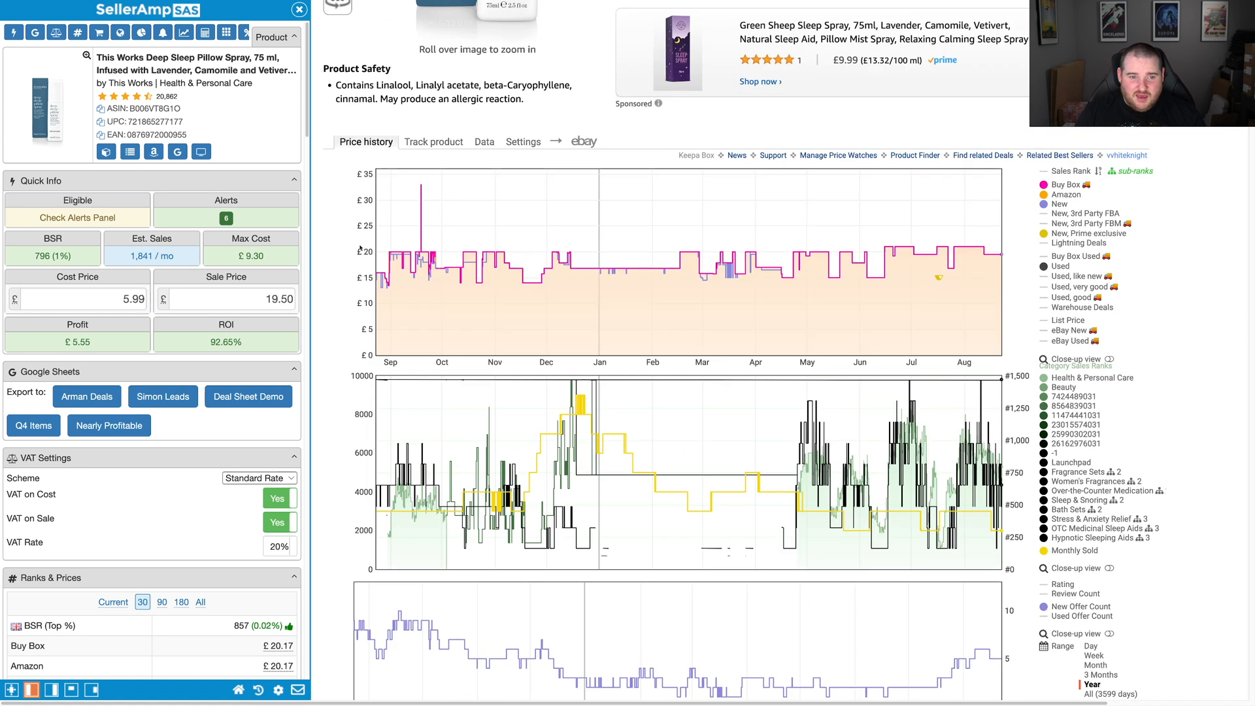
Zoom in on the mid-September Buy Box spike in the pillow spray's Keepa price history, and restore the one-year range
{"action": "left_click_drag", "start_coordinate": [426, 189], "coordinate": [417, 188]}
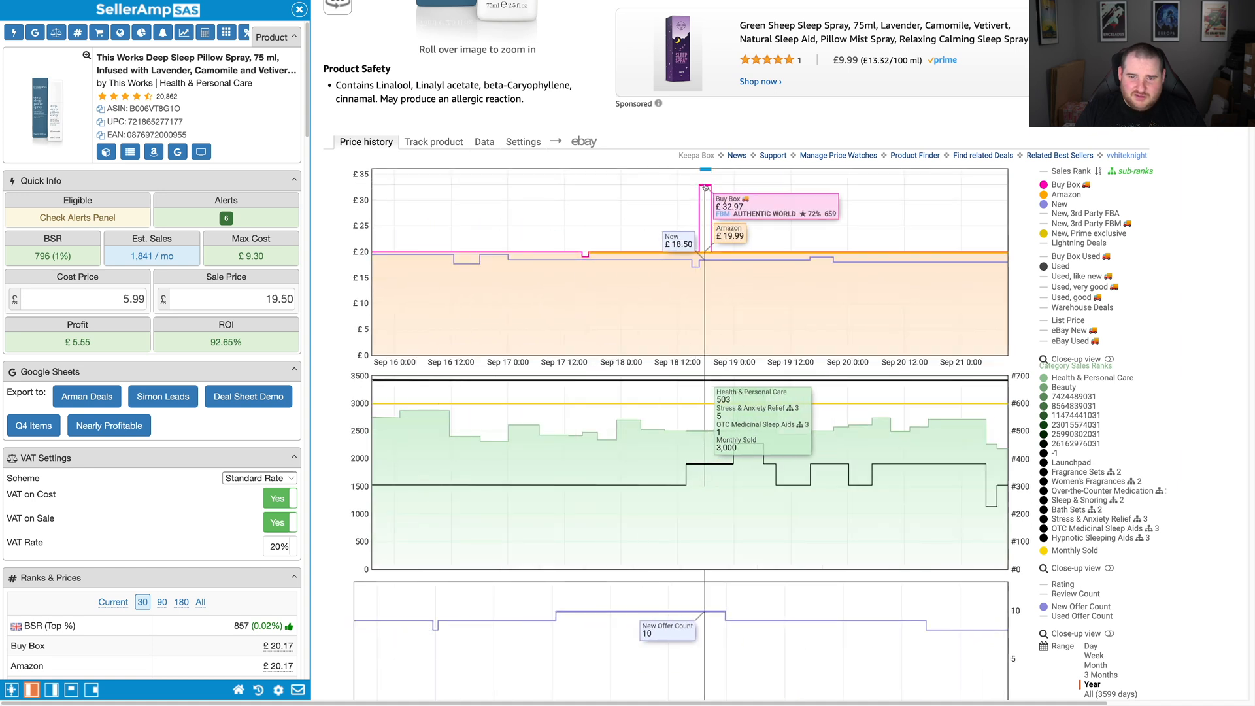
{"action": "left_click", "coordinate": [1092, 675]}
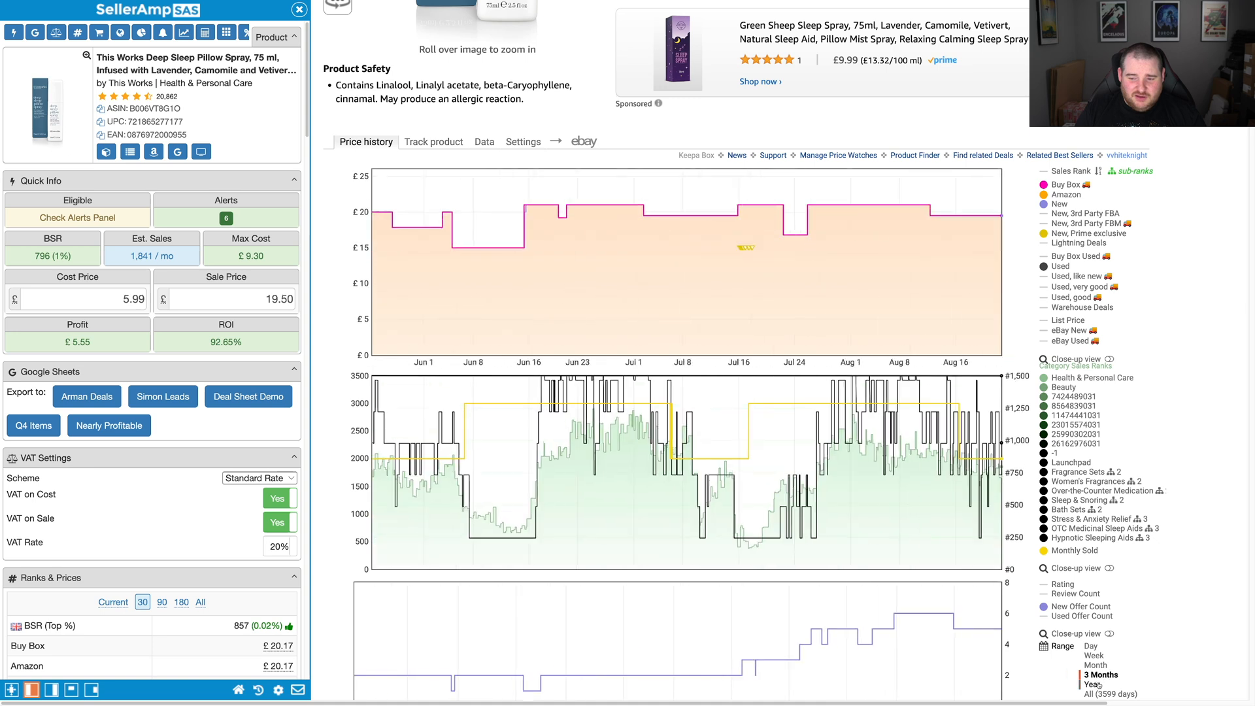
{"action": "left_click", "coordinate": [1093, 684]}
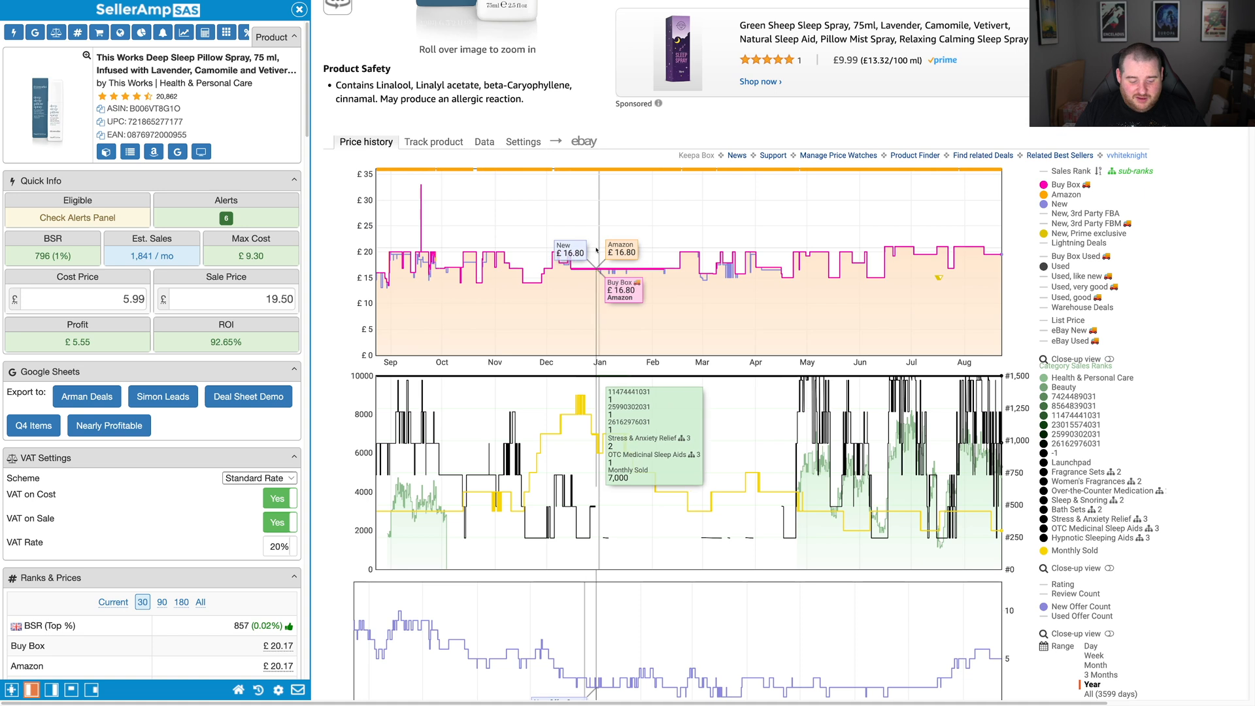
Switch to Profit Protector Pro and set the pillow spray's UK maximum price to 29.99 and its buy price to 5.99
{"action": "key", "text": "ctrl+Tab"}
{"action": "left_click", "coordinate": [977, 490]}
{"action": "type", "text": "29.99"}
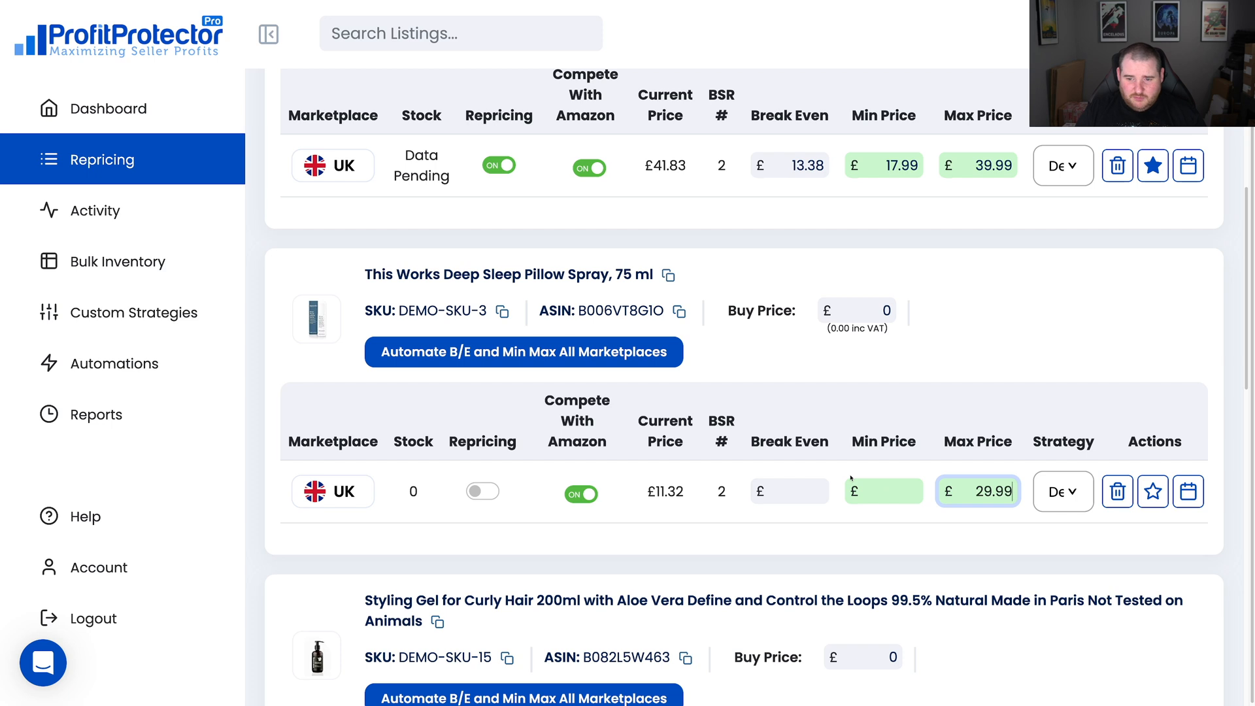
{"action": "key", "text": "ctrl+shift+Tab"}
{"action": "key", "text": "ctrl+Tab"}
{"action": "key", "text": "ctrl+shift+Tab"}
{"action": "key", "text": "ctrl+Tab"}
{"action": "double_click", "coordinate": [882, 311]}
{"action": "type", "text": "5.99"}
Switch to the pillow spray's Amazon listing, test sale prices of 14.00 and 13.99 in SellerAmp, and copy 13.99
{"action": "key", "text": "ctrl+shift+Tab"}
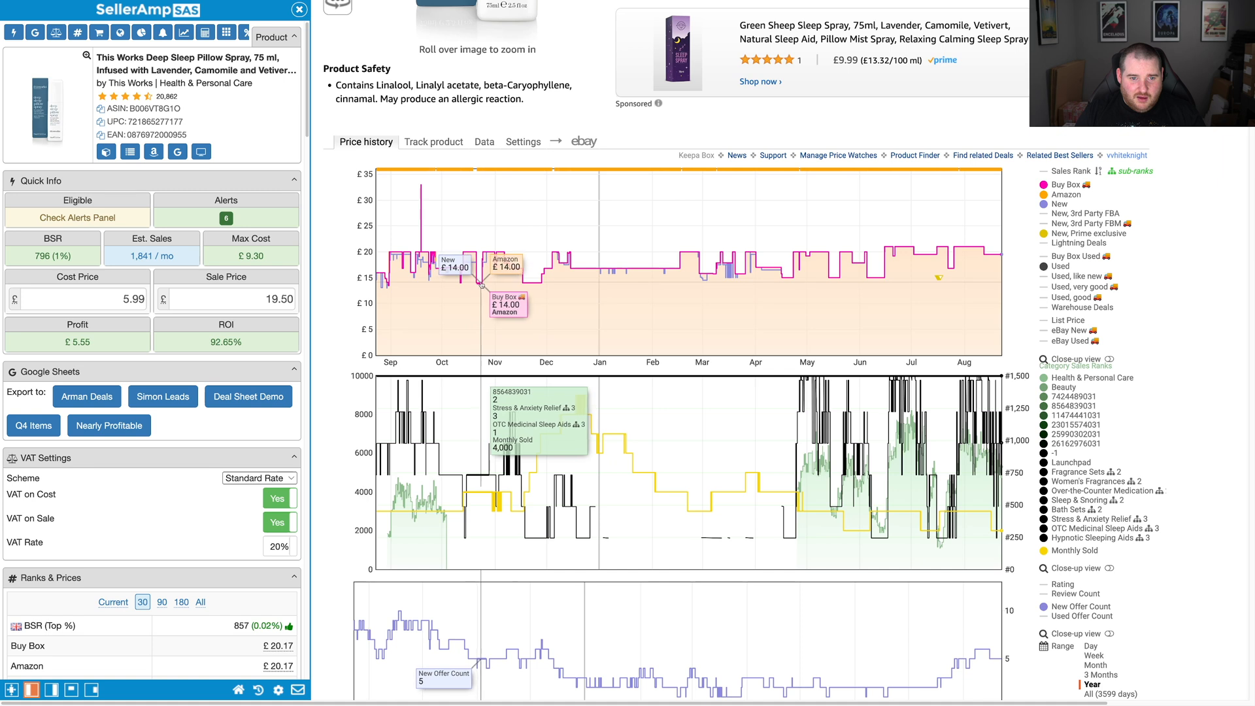
{"action": "left_click_drag", "start_coordinate": [262, 300], "coordinate": [365, 304]}
{"action": "type", "text": "14.00"}
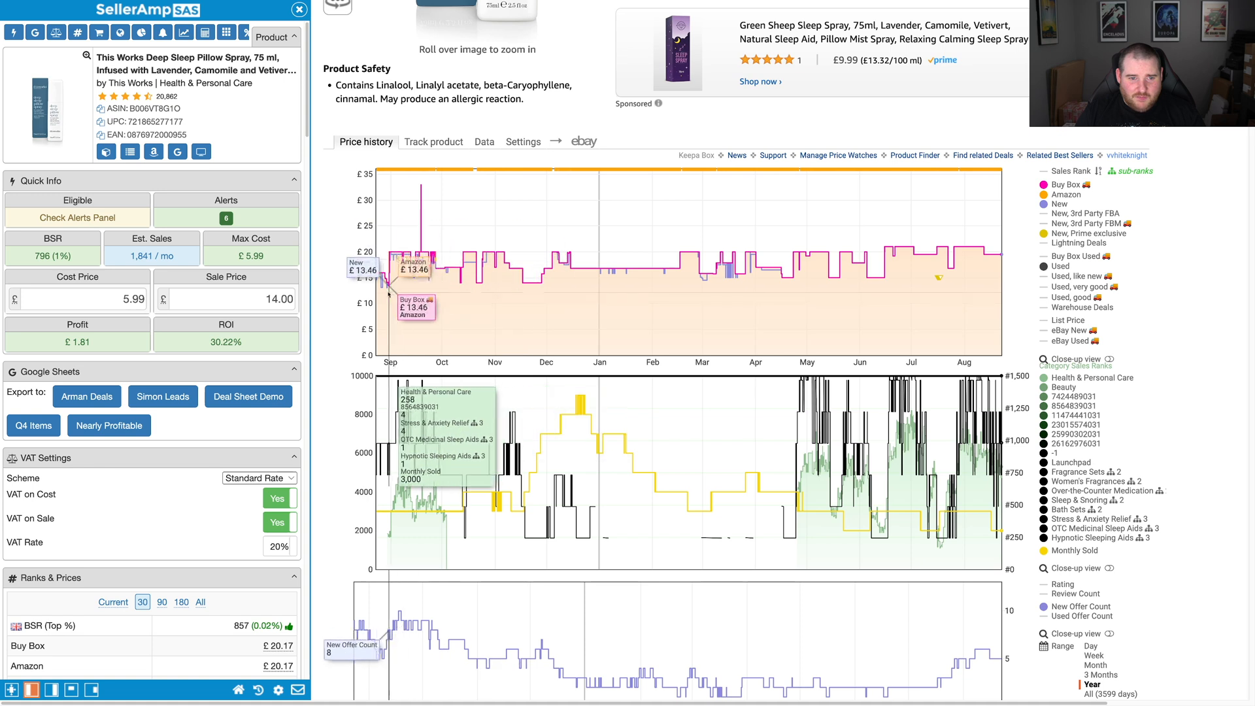
{"action": "triple_click", "coordinate": [252, 299]}
{"action": "type", "text": "13."}
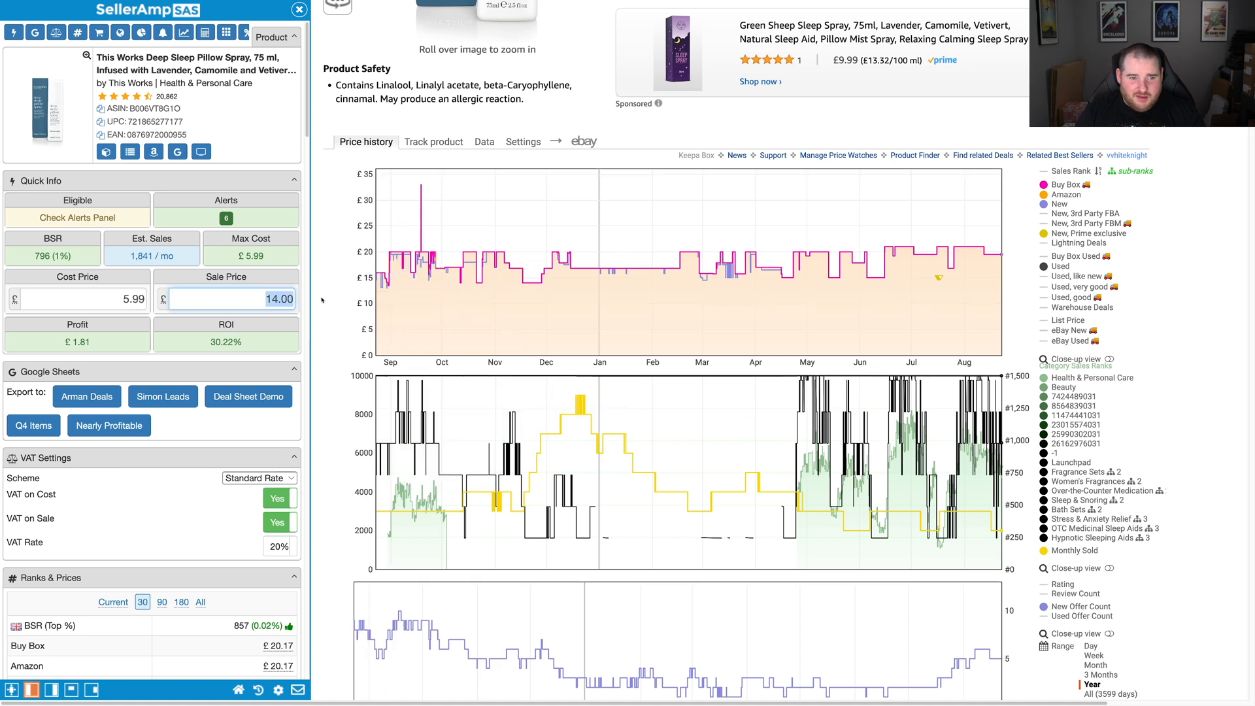
{"action": "type", "text": "99"}
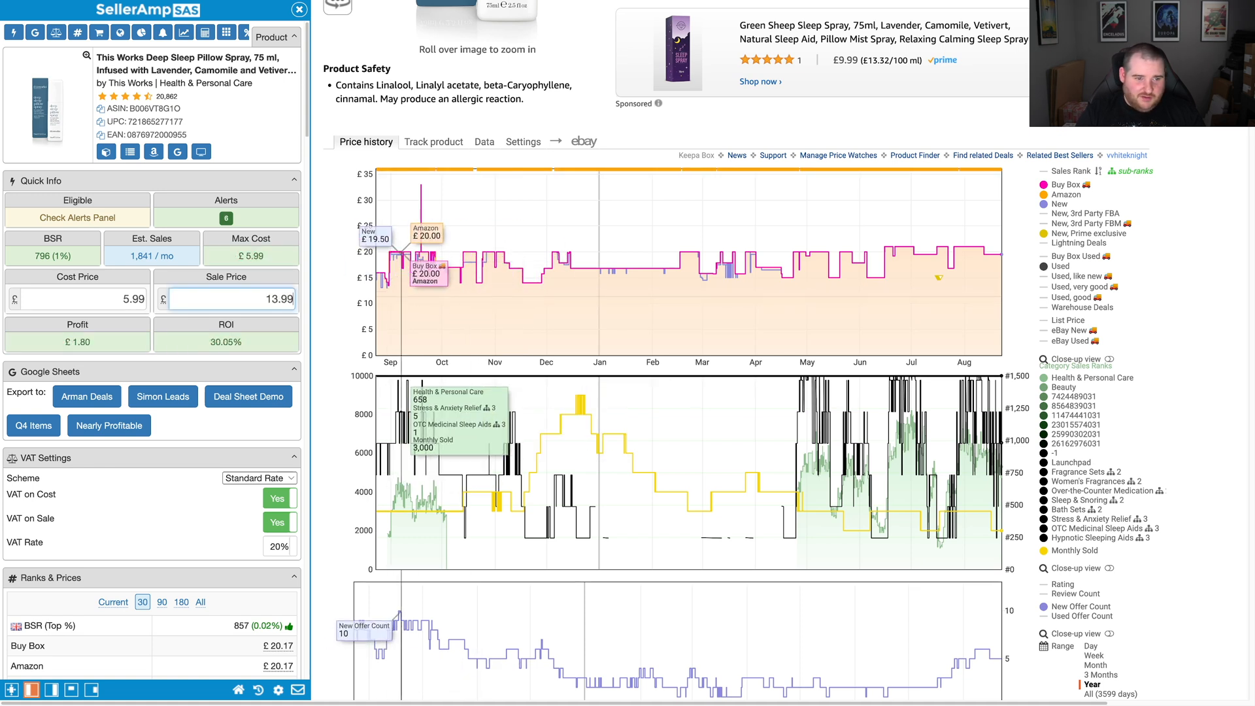
{"action": "double_click", "coordinate": [280, 303]}
{"action": "key", "text": "ctrl+c"}
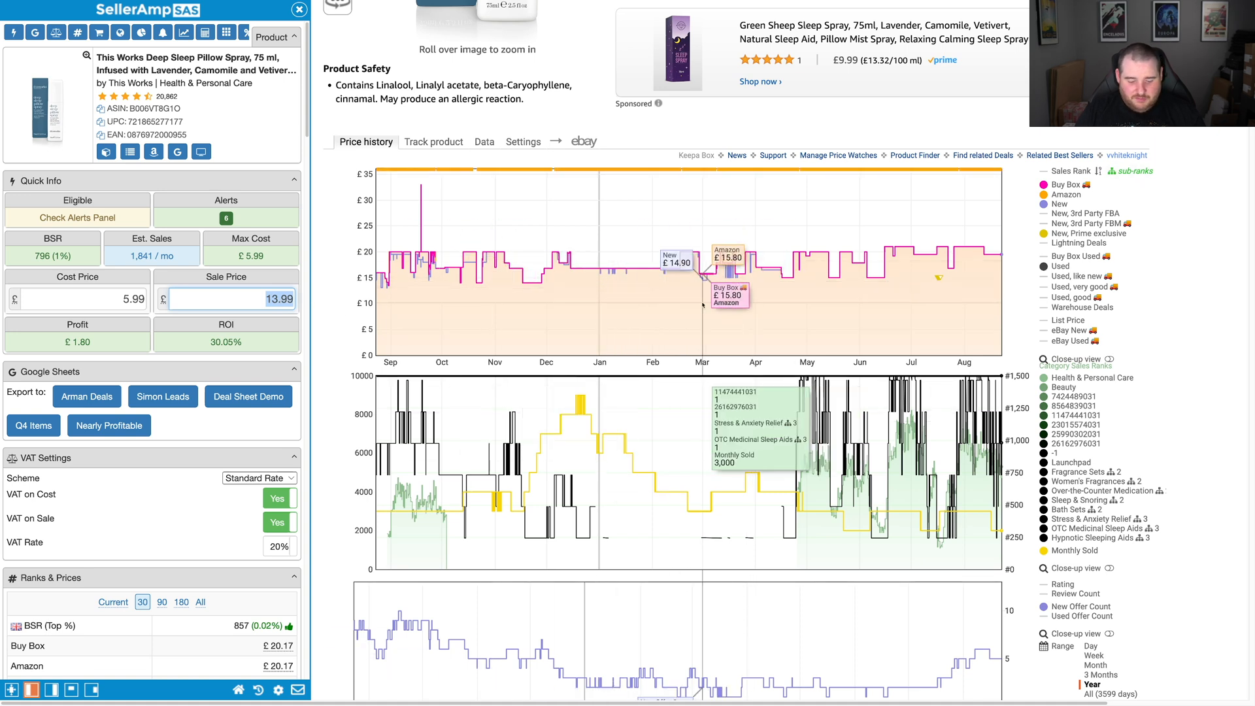
In Profit Protector Pro, set the pillow spray's UK minimum price to the copied 13.99 and keep its current strategy
{"action": "key", "text": "alt+Tab"}
{"action": "left_click", "coordinate": [922, 492]}
{"action": "key", "text": "ctrl+v"}
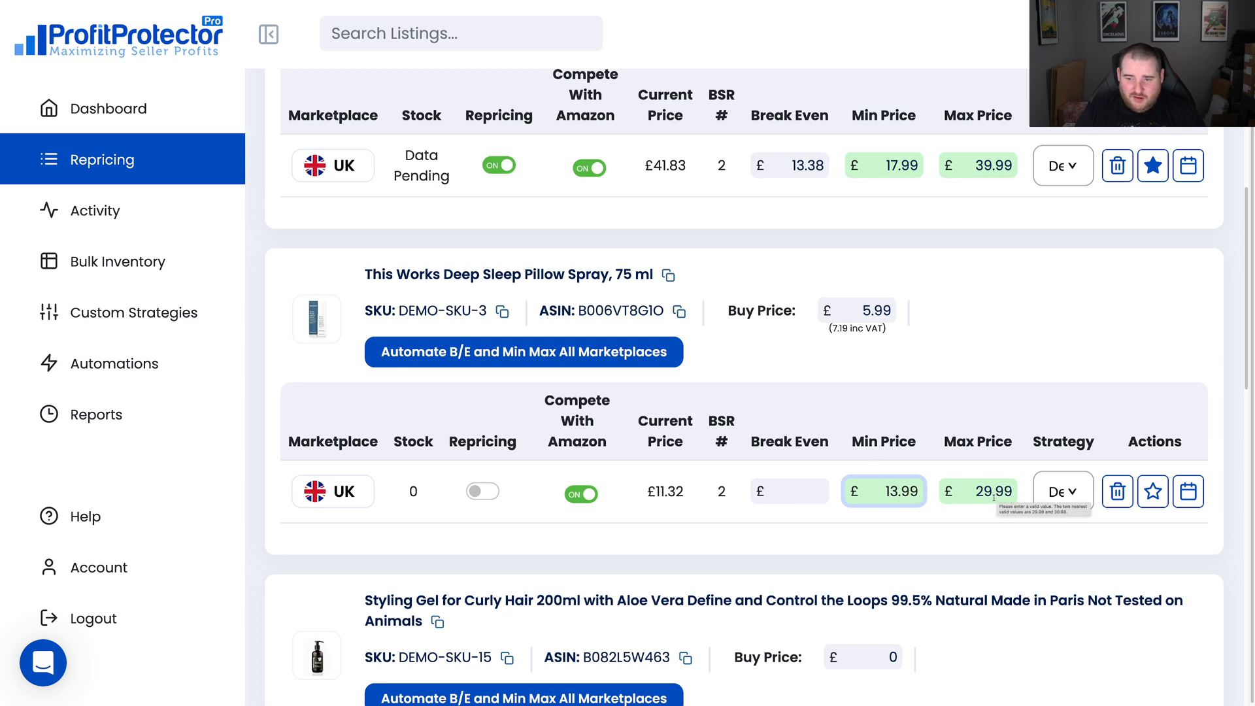
{"action": "left_click", "coordinate": [1055, 490]}
{"action": "left_click", "coordinate": [1050, 495]}
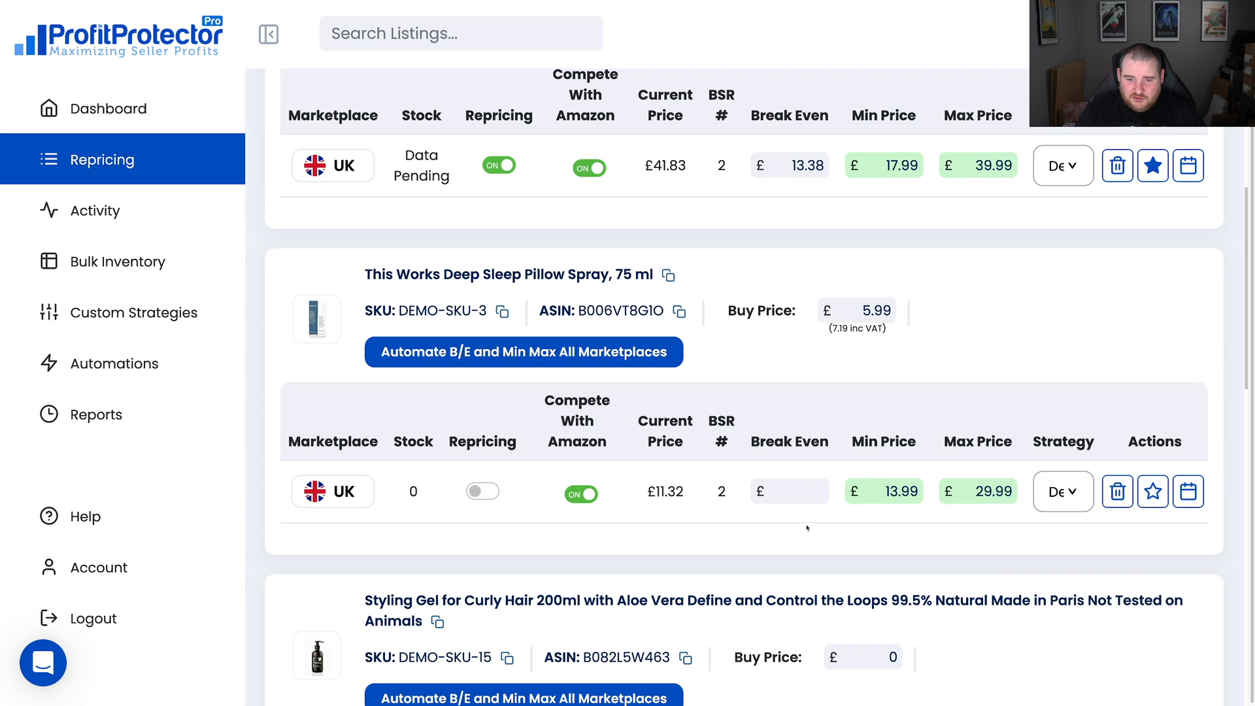
Save the listing changes and turn on repricing for the pillow spray's UK marketplace
{"action": "scroll", "coordinate": [597, 519], "scroll_direction": "up", "scroll_amount": 5}
{"action": "left_click", "coordinate": [380, 115]}
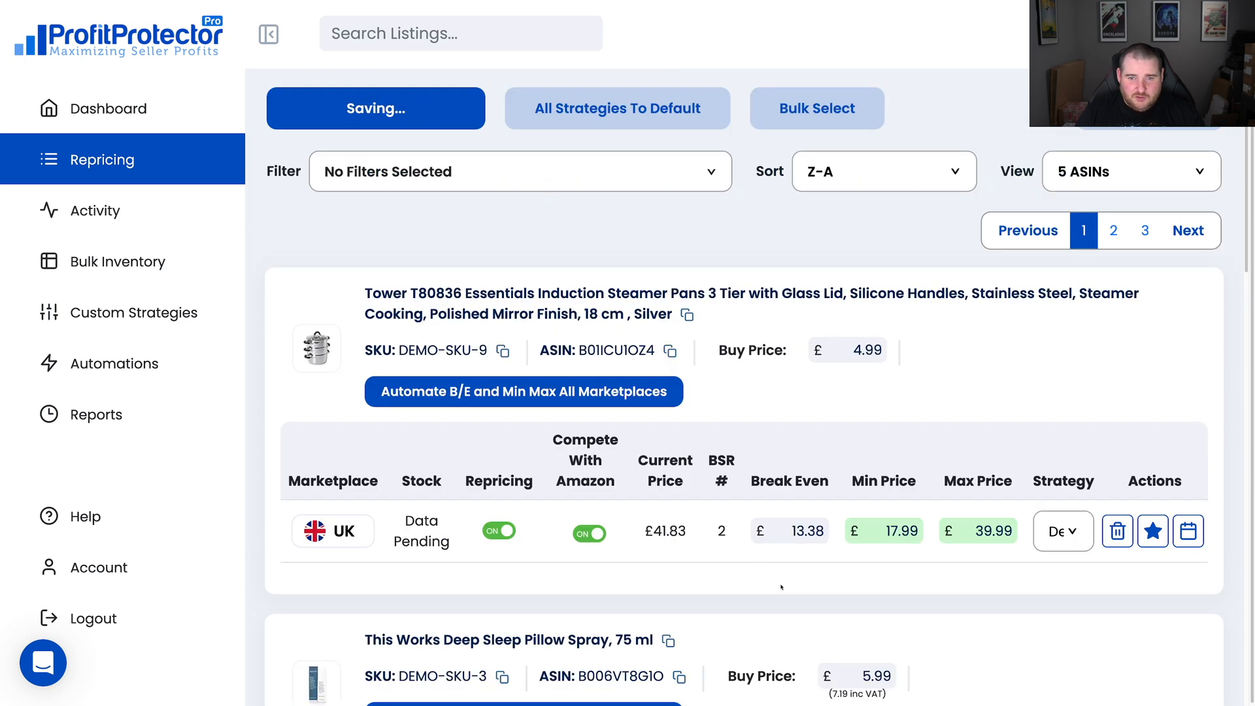
{"action": "scroll", "coordinate": [781, 587], "scroll_direction": "down", "scroll_amount": 5}
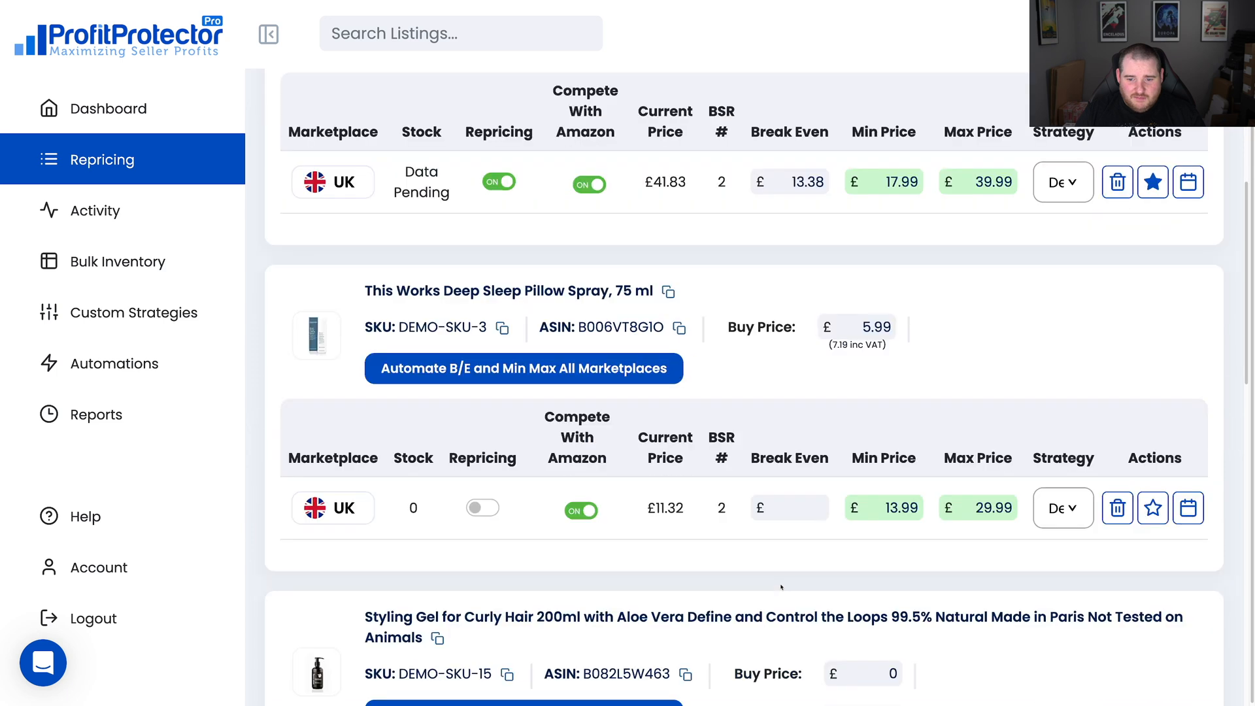
{"action": "left_click", "coordinate": [491, 510]}
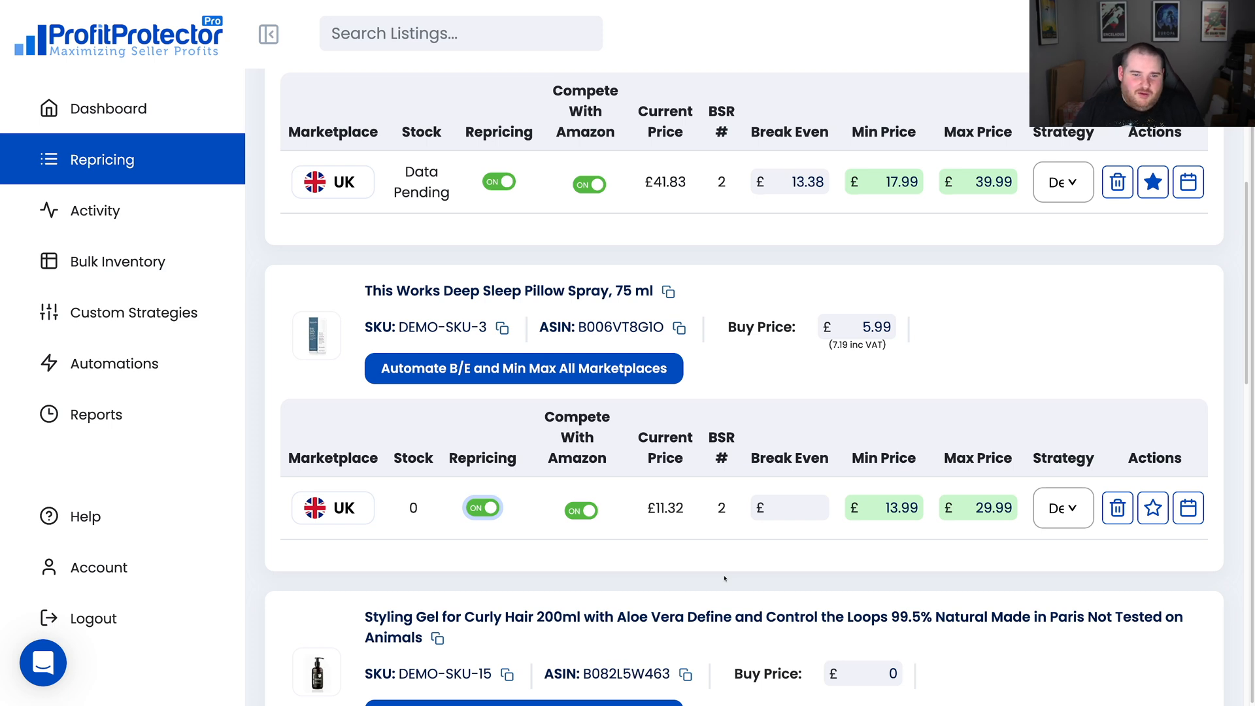
Look through the listings down to the PlayMonster board game, and read the Cautious Sales Enhancer explanation in the help section
{"action": "scroll", "coordinate": [724, 580], "scroll_direction": "down", "scroll_amount": 8}
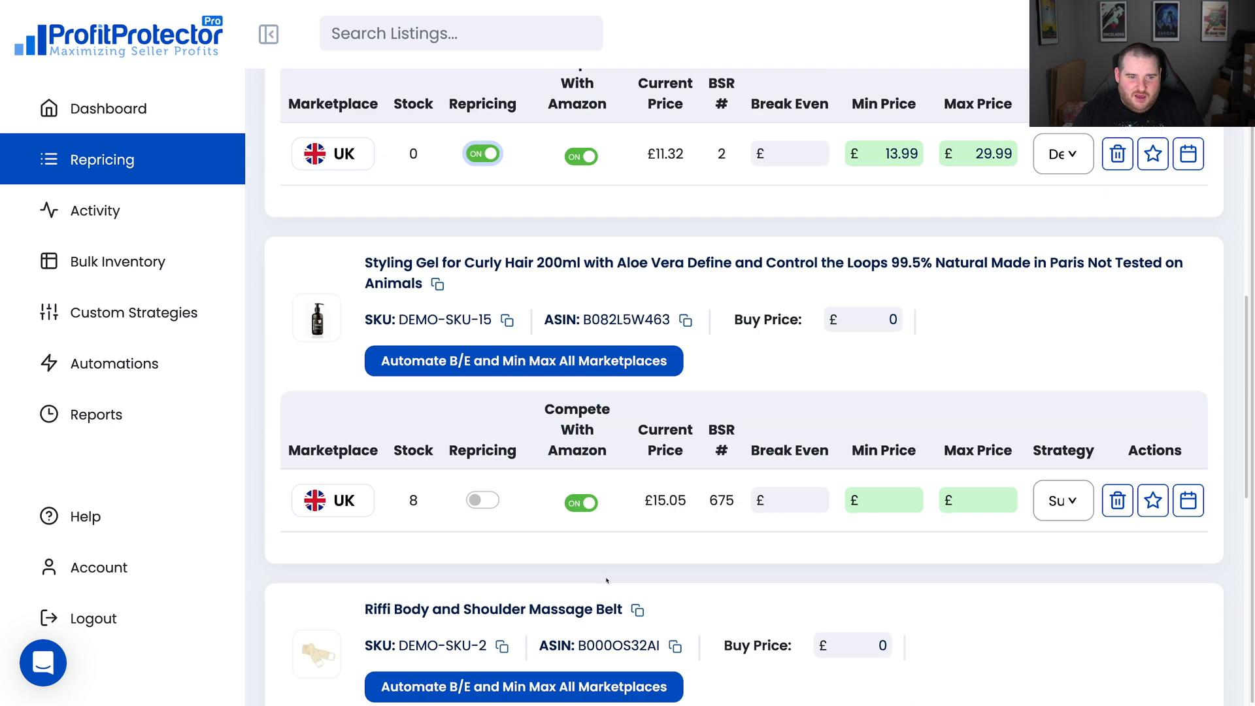
{"action": "scroll", "coordinate": [607, 580], "scroll_direction": "down", "scroll_amount": 6}
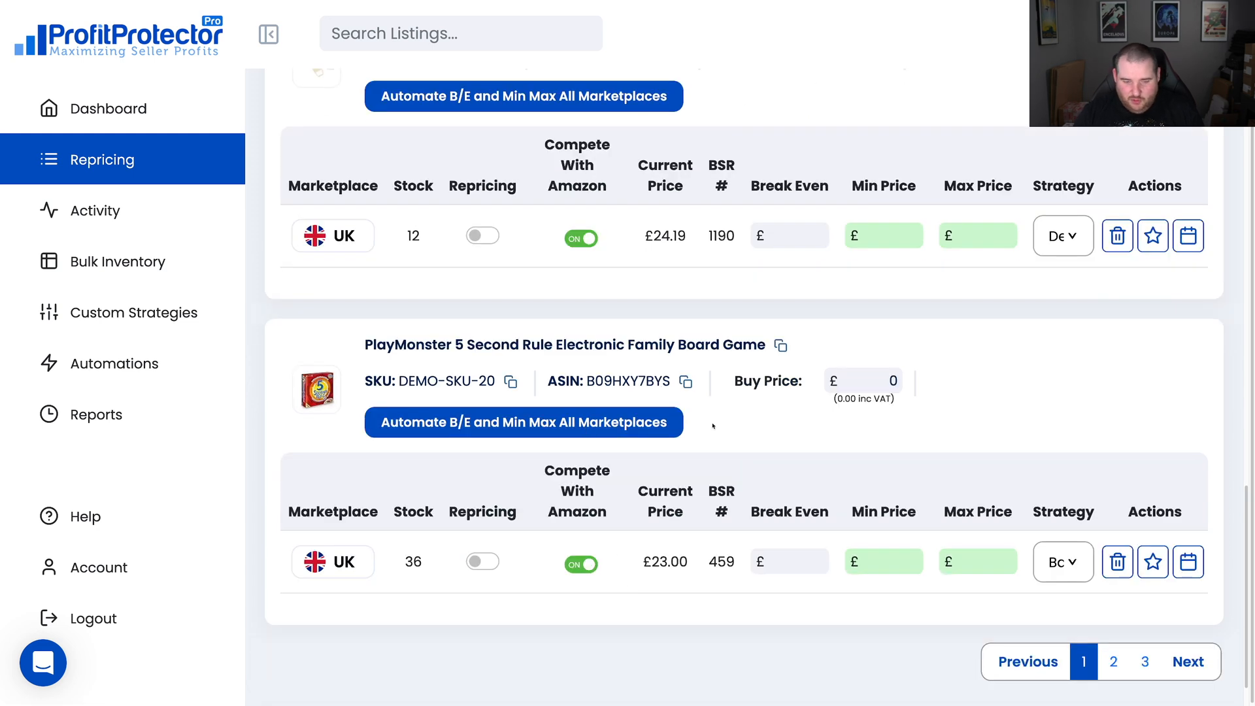
{"action": "key", "text": "ctrl+Tab"}
{"action": "key", "text": "ctrl+Tab"}
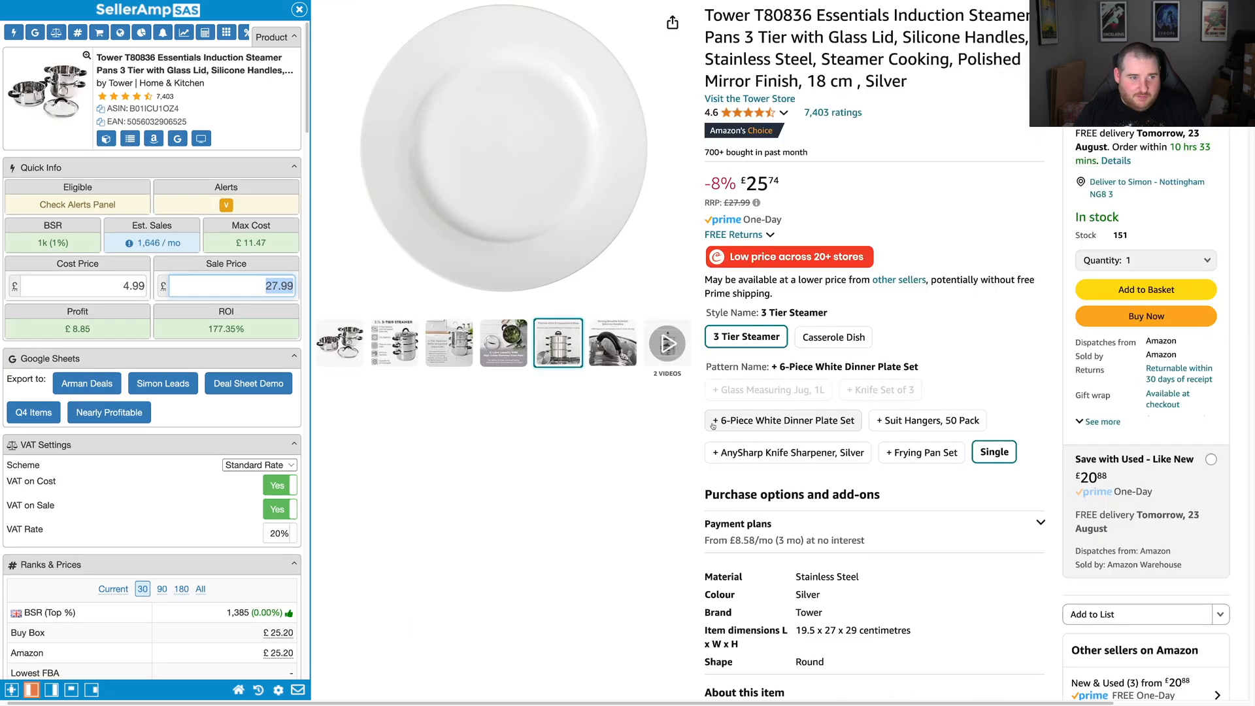
{"action": "key", "text": "ctrl+Tab"}
{"action": "key", "text": "ctrl+Tab"}
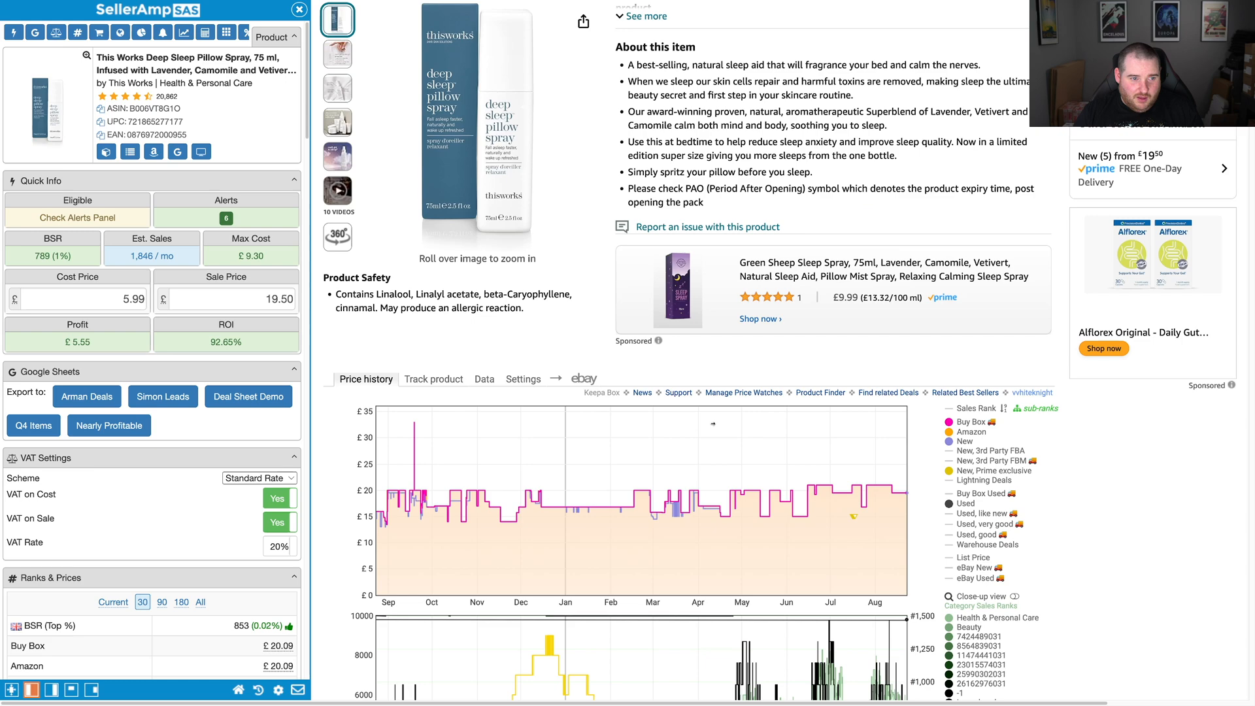
{"action": "key", "text": "ctrl+Tab"}
{"action": "key", "text": "ctrl+Tab"}
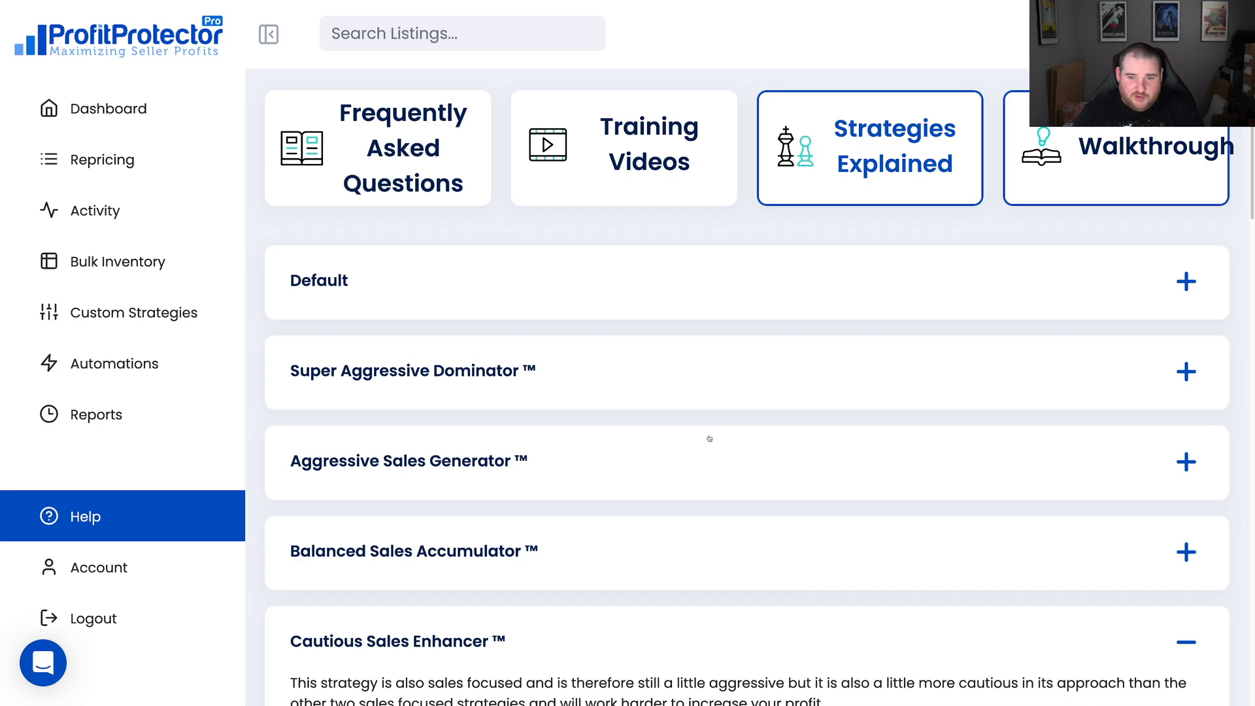
{"action": "scroll", "coordinate": [709, 438], "scroll_direction": "down", "scroll_amount": 5}
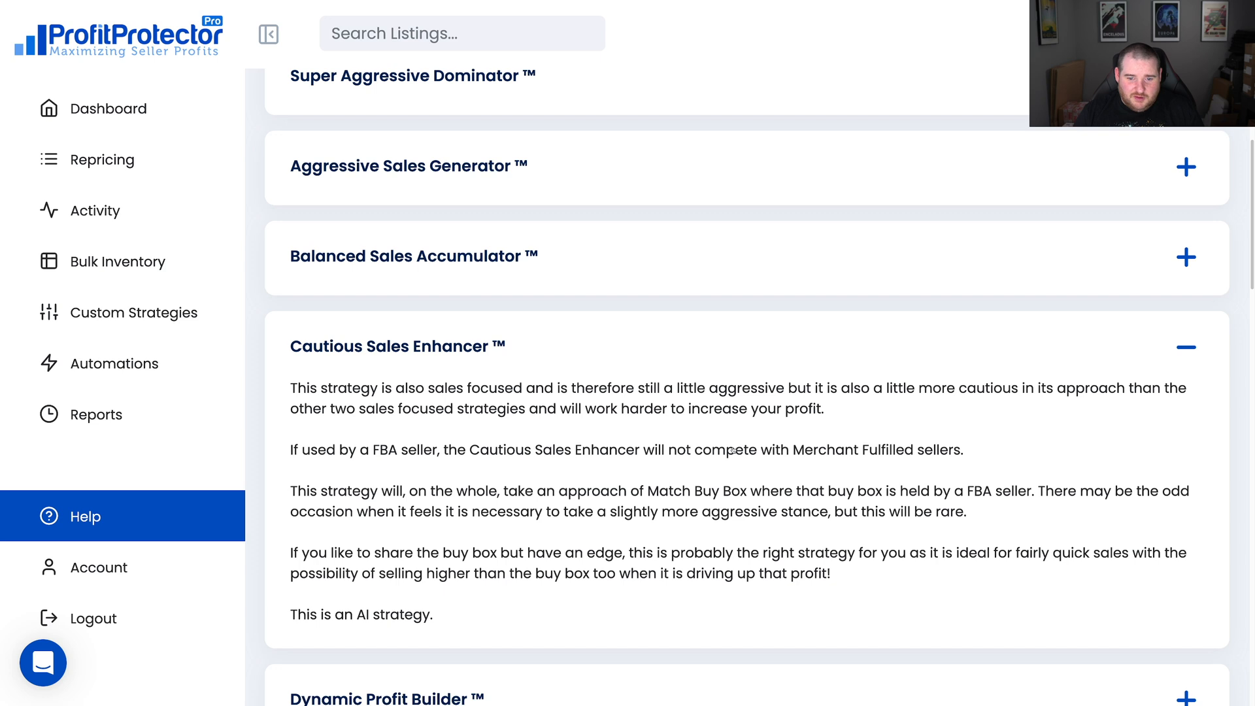
{"action": "scroll", "coordinate": [734, 451], "scroll_direction": "down", "scroll_amount": 1}
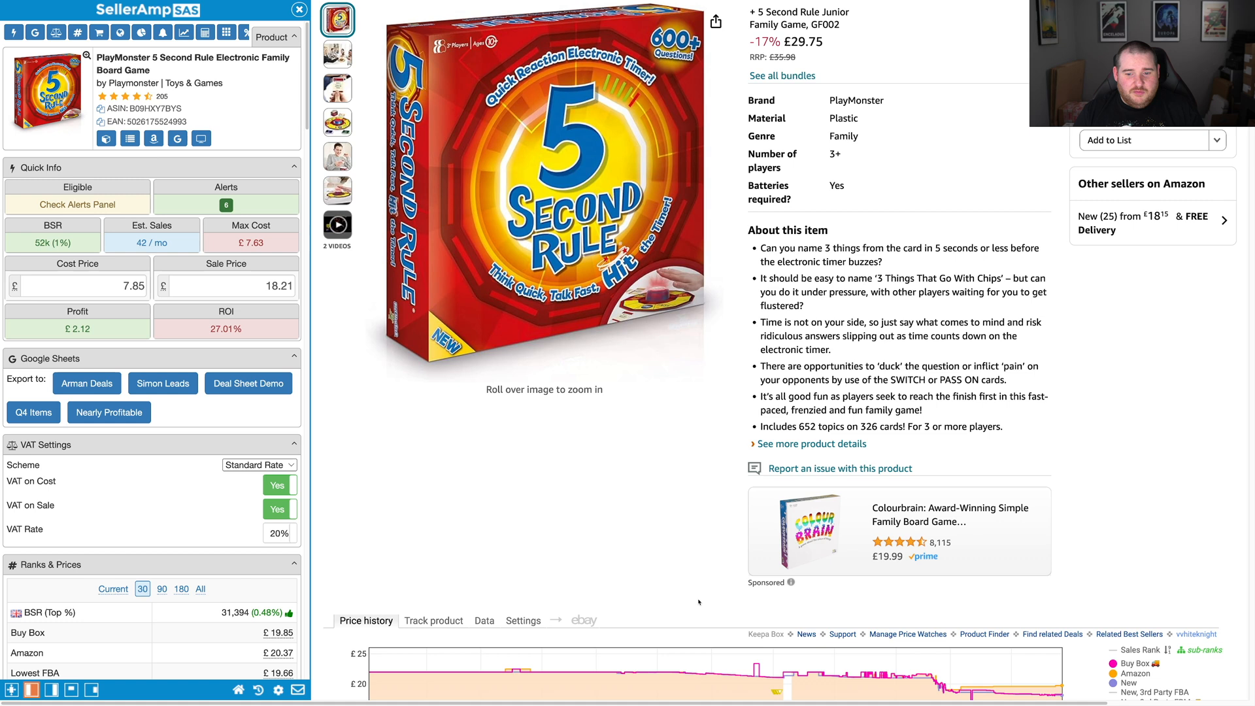
Examine the PlayMonster 5 Second Rule game's cost price in SellerAmp and its Keepa price, sales rank and offer count history
{"action": "scroll", "coordinate": [699, 602], "scroll_direction": "down", "scroll_amount": 2}
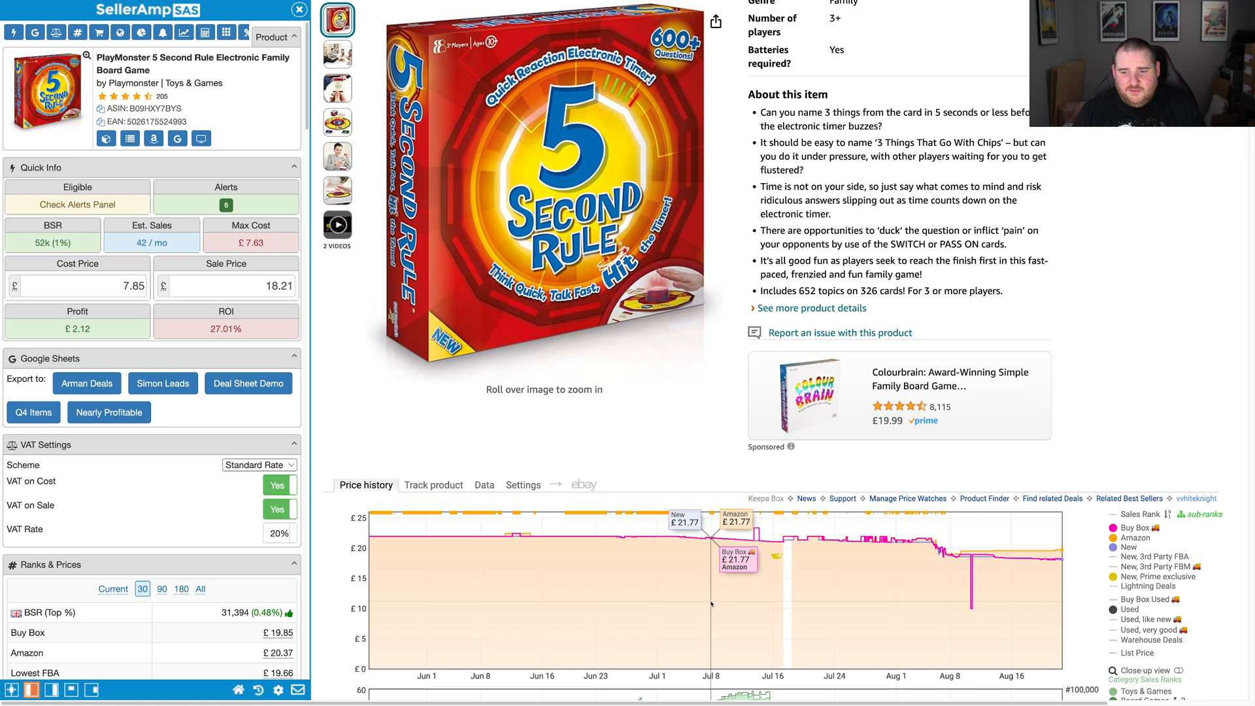
{"action": "scroll", "coordinate": [703, 585], "scroll_direction": "up", "scroll_amount": 9}
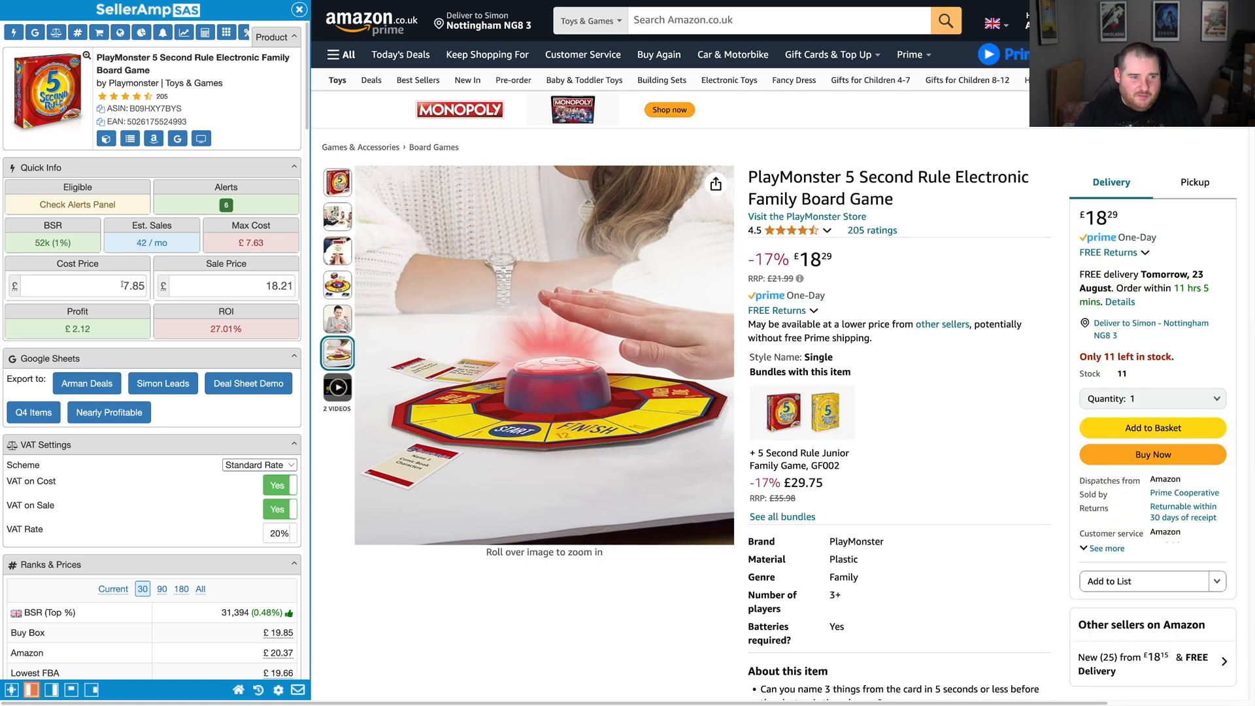
{"action": "left_click", "coordinate": [118, 285]}
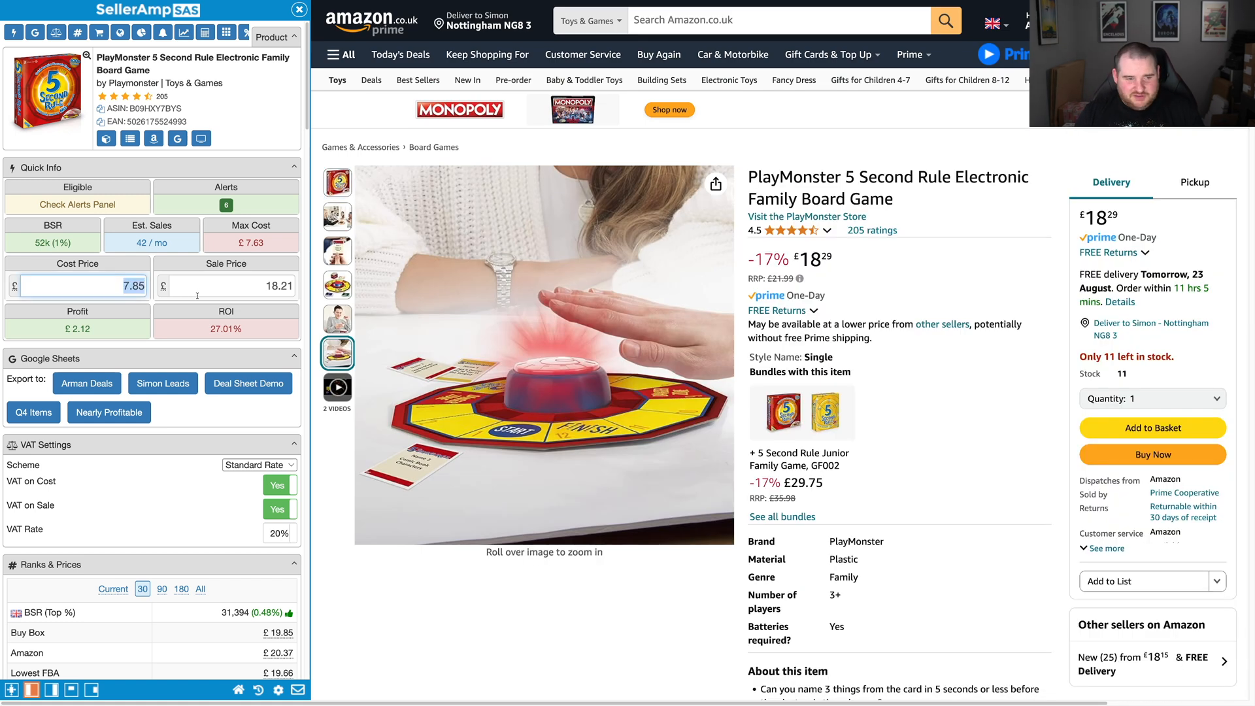
{"action": "scroll", "coordinate": [1044, 569], "scroll_direction": "down", "scroll_amount": 5}
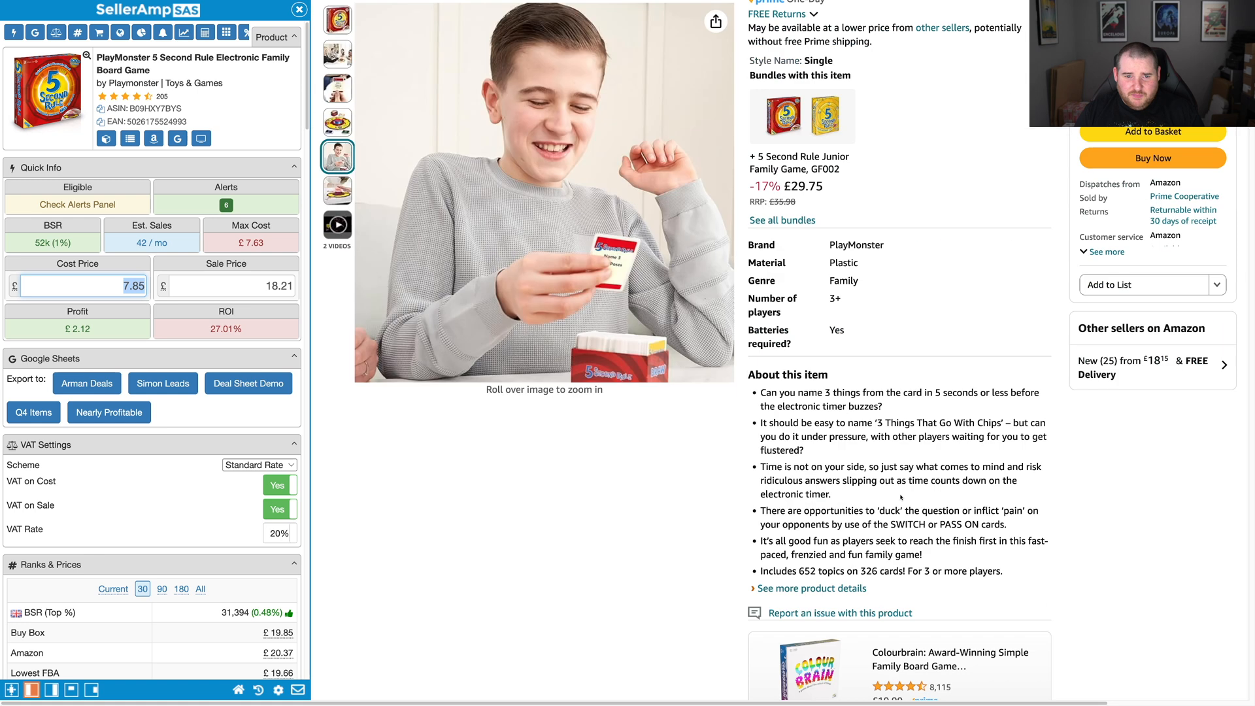
{"action": "scroll", "coordinate": [1044, 568], "scroll_direction": "down", "scroll_amount": 3}
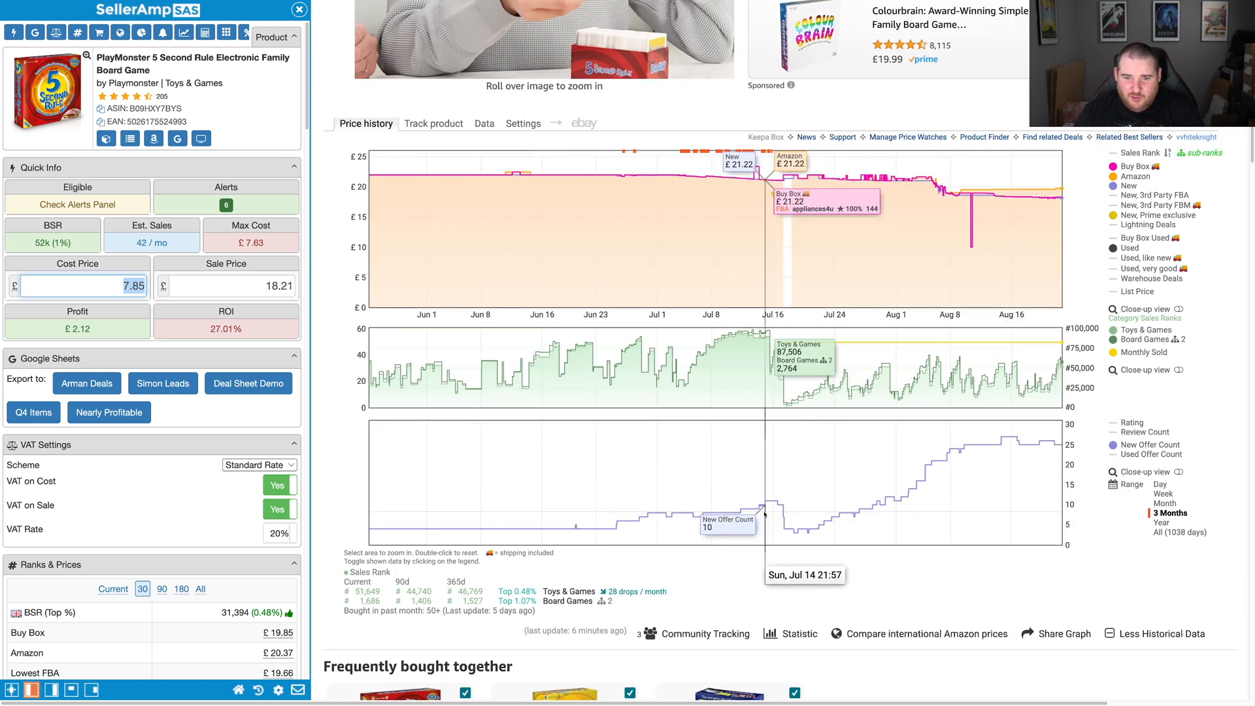
{"action": "scroll", "coordinate": [776, 393], "scroll_direction": "up", "scroll_amount": 1}
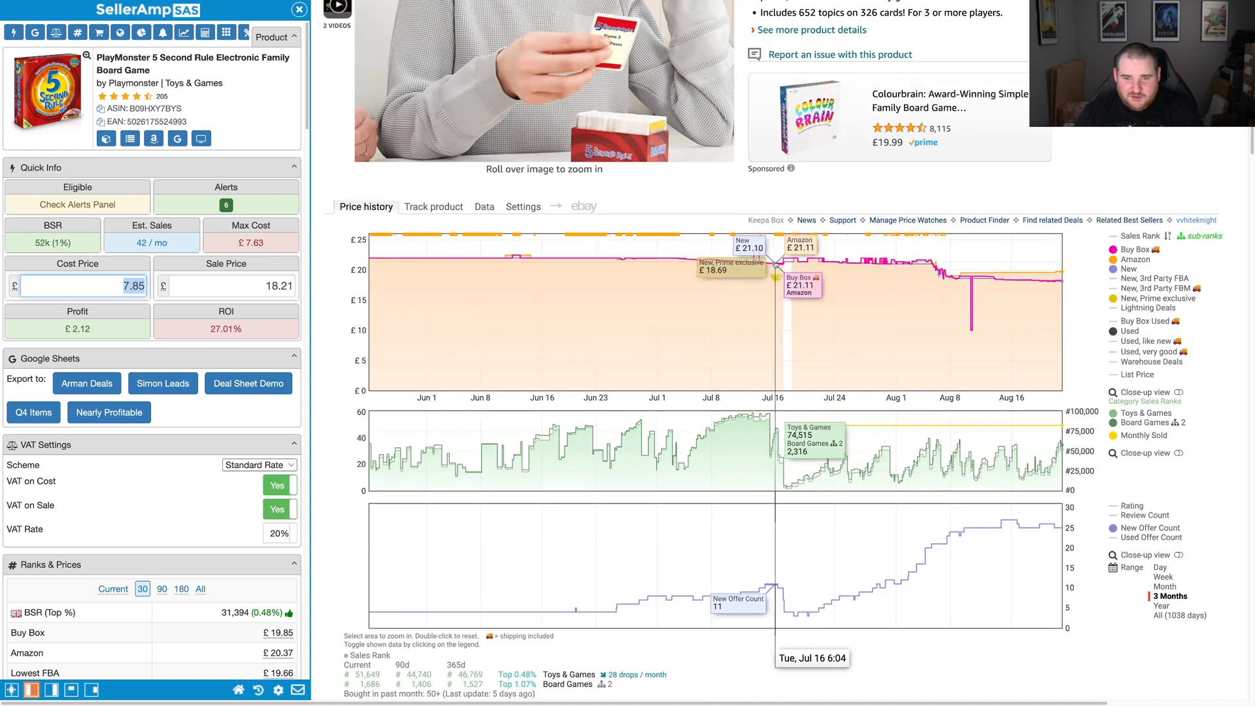
Test sale prices of 21 and 21.99 for the board game in SellerAmp, and compare Keepa's one-year and three-month ranges
{"action": "key", "text": "Tab"}
{"action": "type", "text": "21"}
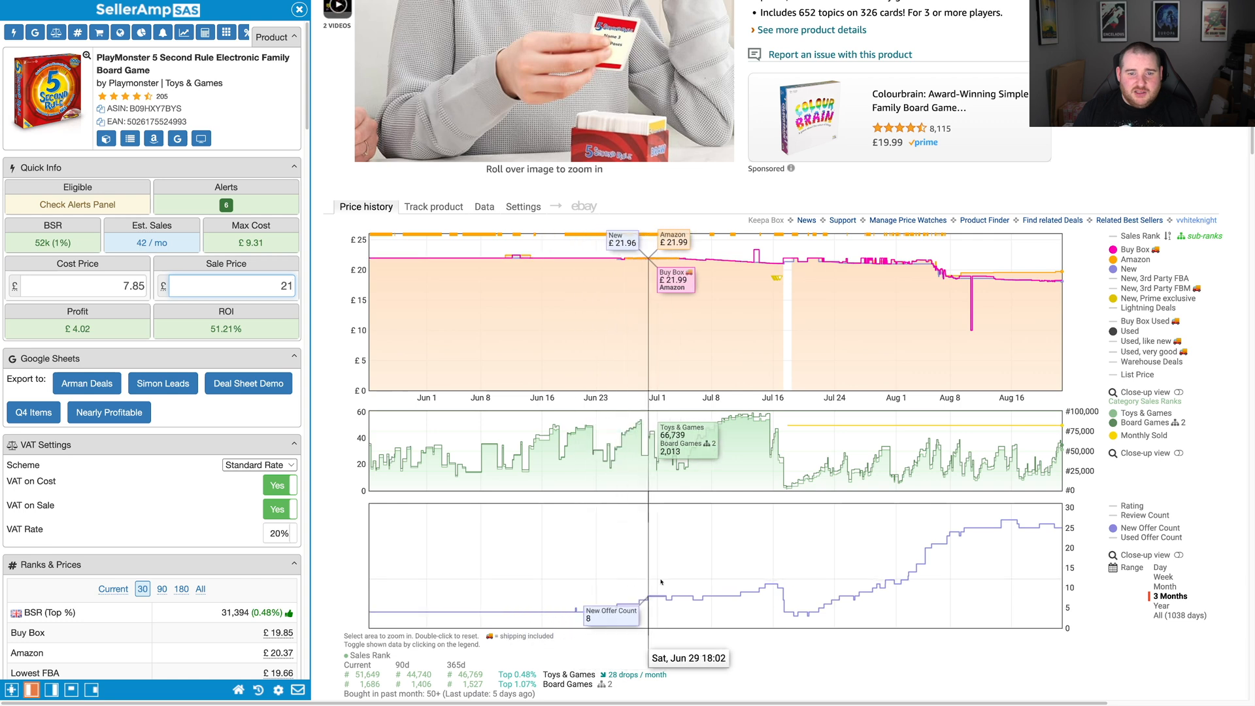
{"action": "left_click", "coordinate": [1163, 606]}
{"action": "left_click", "coordinate": [1170, 596]}
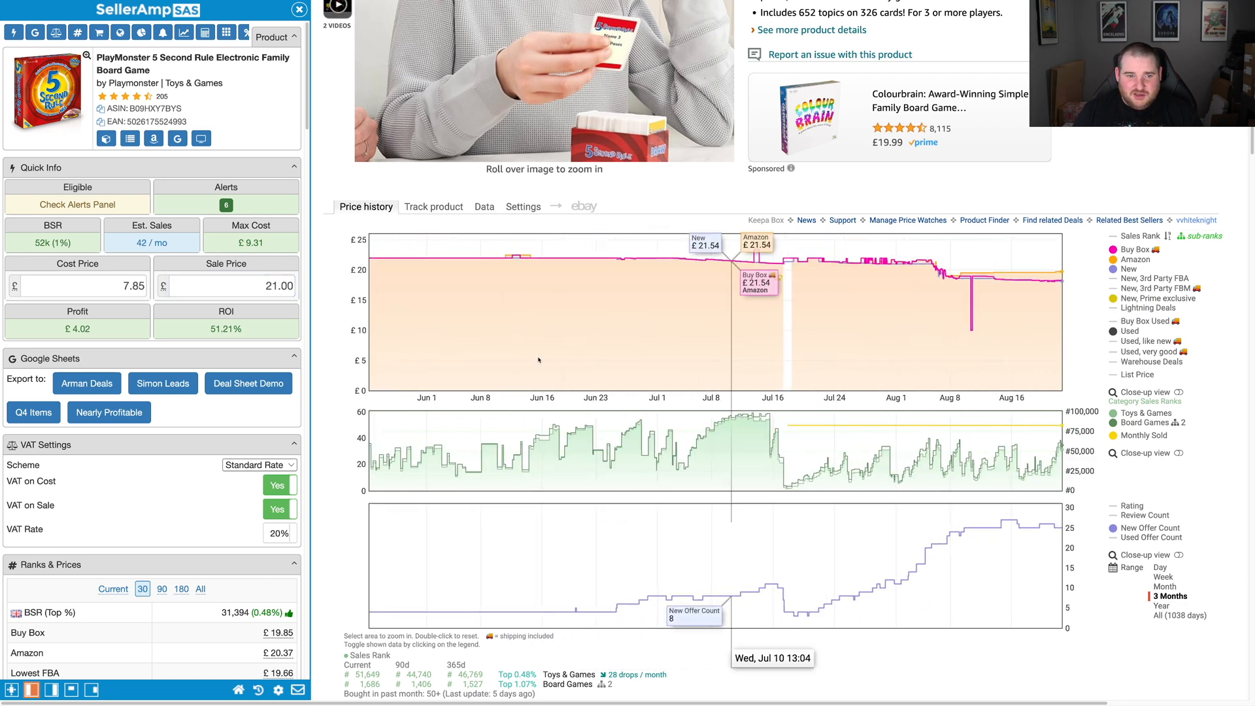
{"action": "left_click", "coordinate": [255, 286]}
{"action": "type", "text": "21.99"}
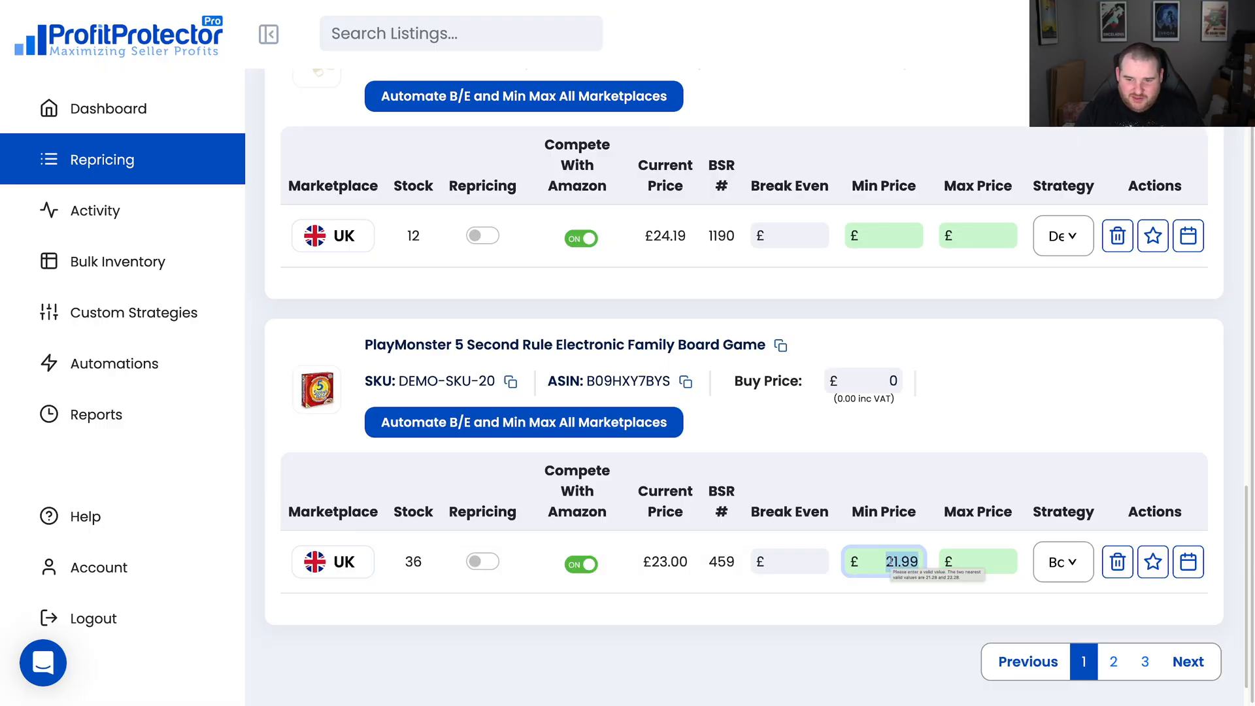
Set the board game's UK minimum price to 20.99, its maximum price to 24.99 and its repricing strategy to Default
{"action": "type", "text": "20.99"}
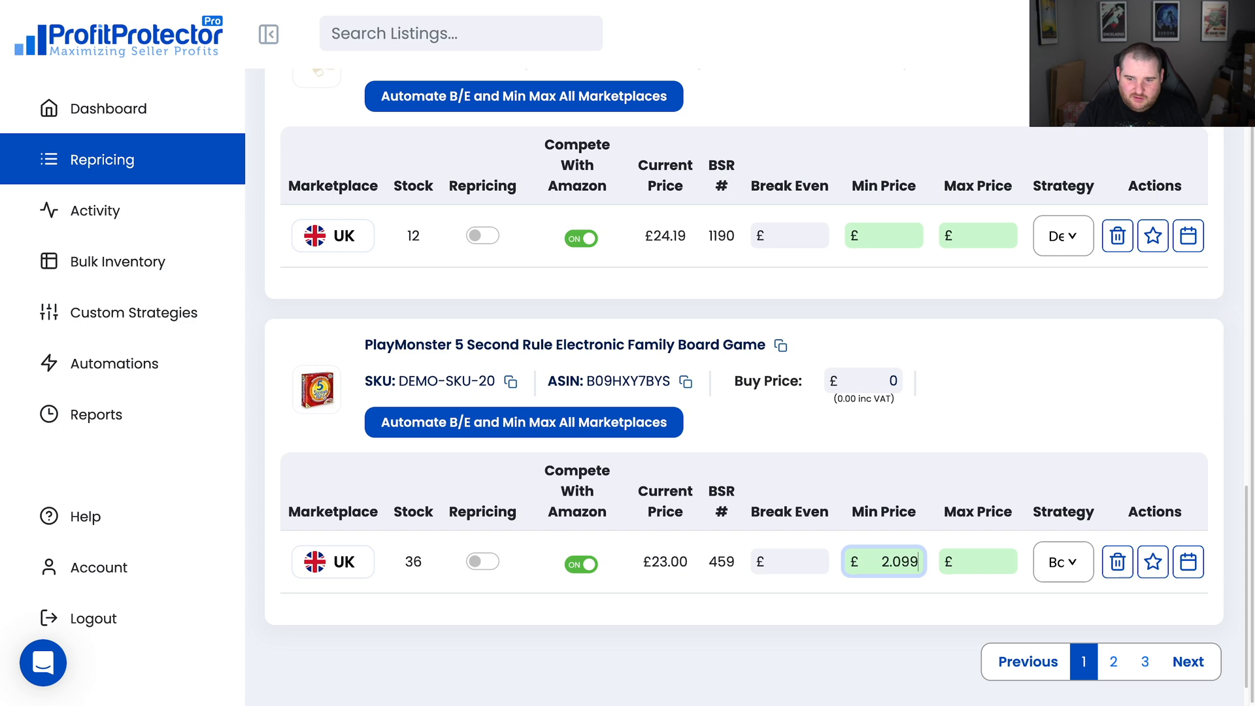
{"action": "key", "text": "Tab"}
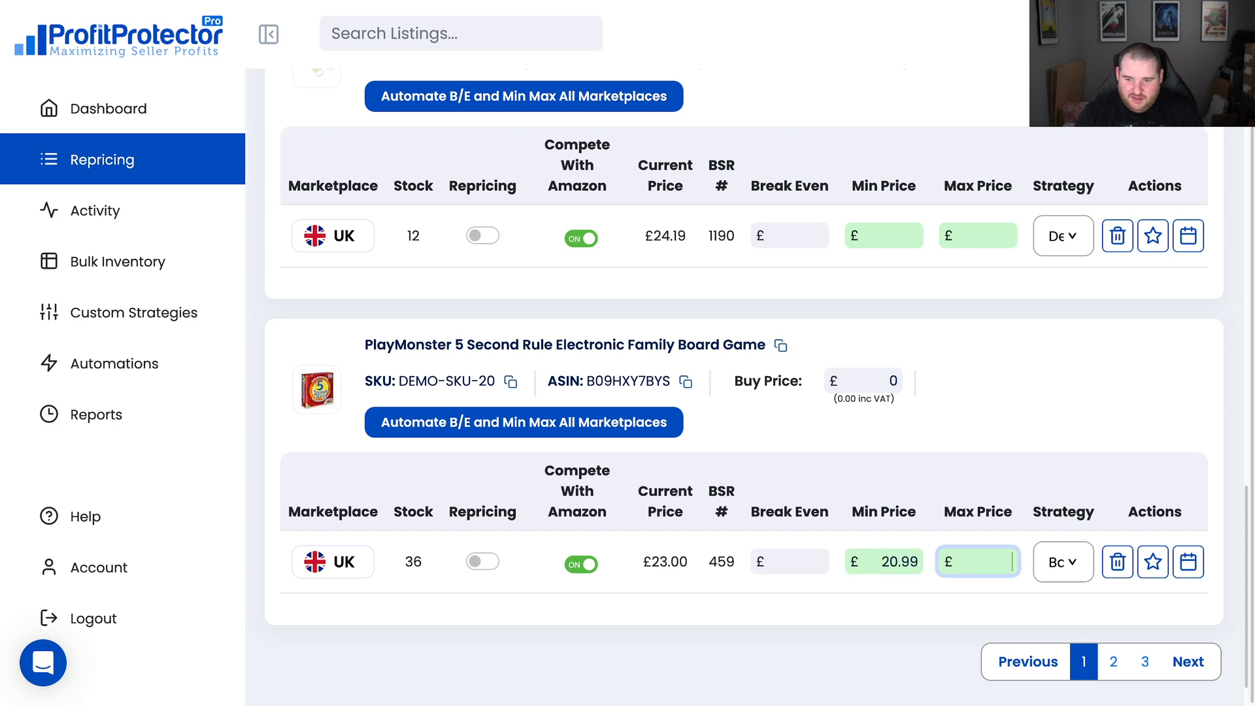
{"action": "type", "text": "24.99"}
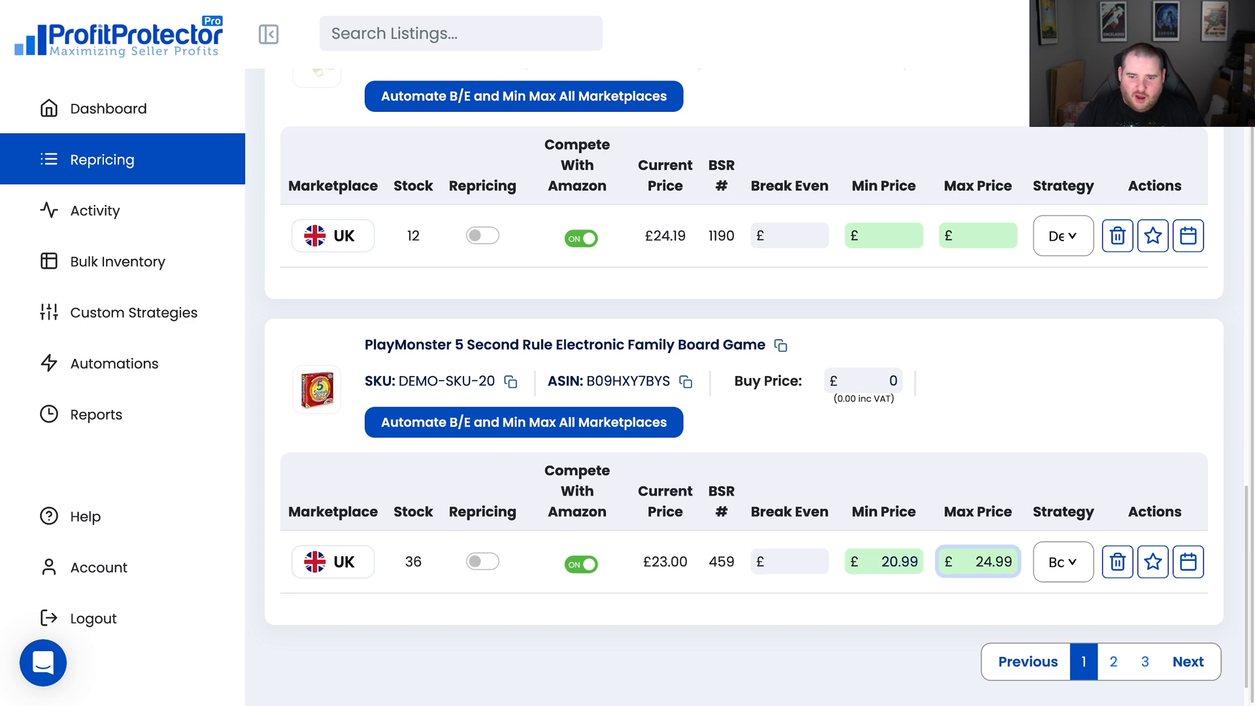
{"action": "left_click", "coordinate": [1074, 548]}
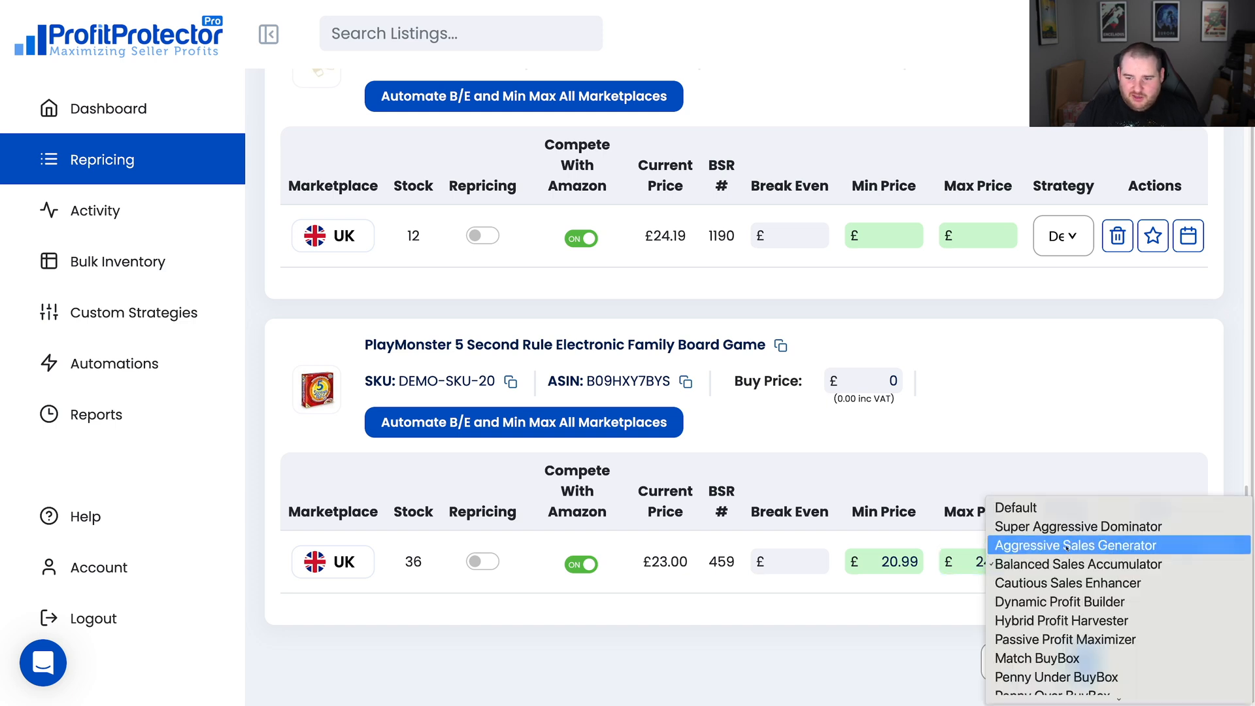
{"action": "left_click", "coordinate": [1037, 507]}
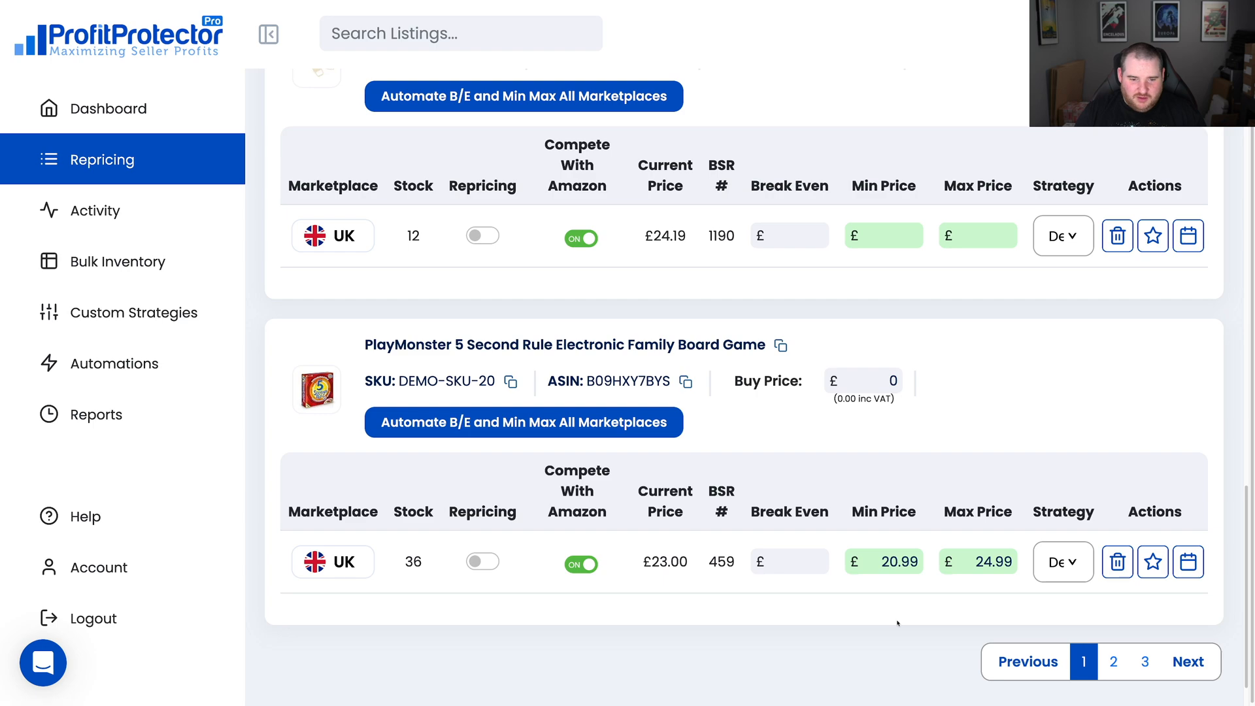
Test sale prices of 17.99, 15.99 and 15.49 for the board game in SellerAmp
{"action": "key", "text": "ctrl+Tab"}
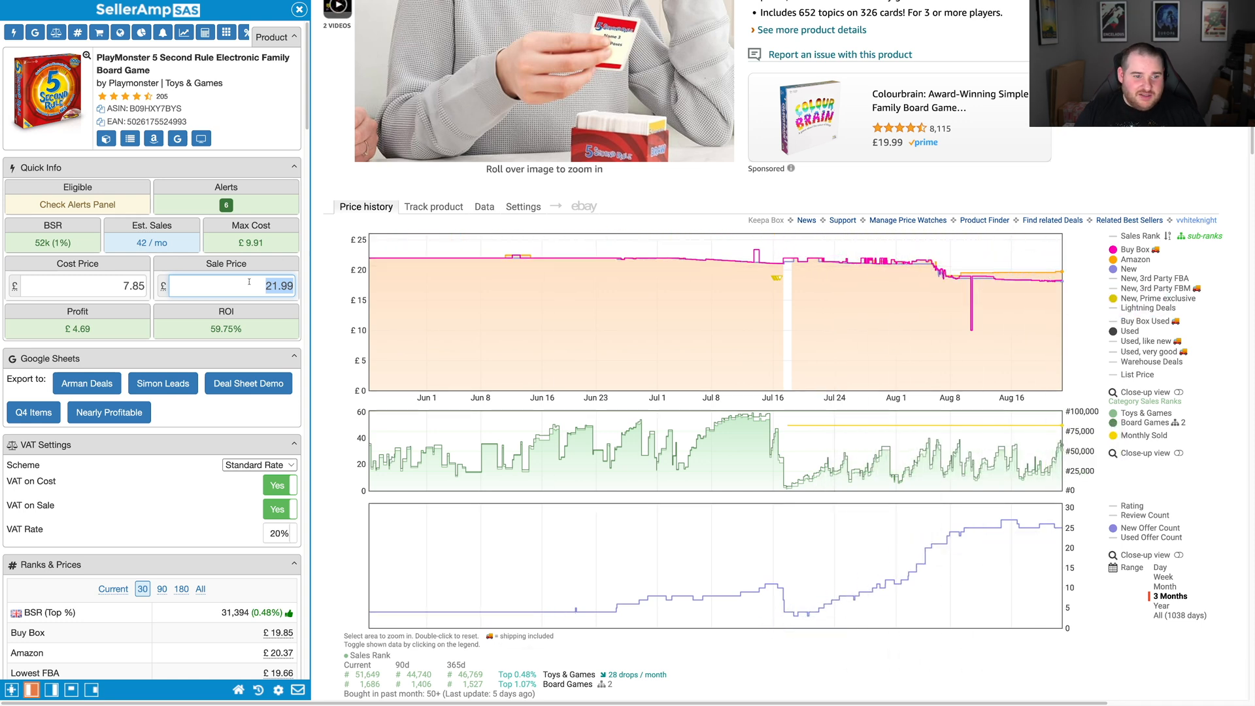
{"action": "type", "text": "17.99"}
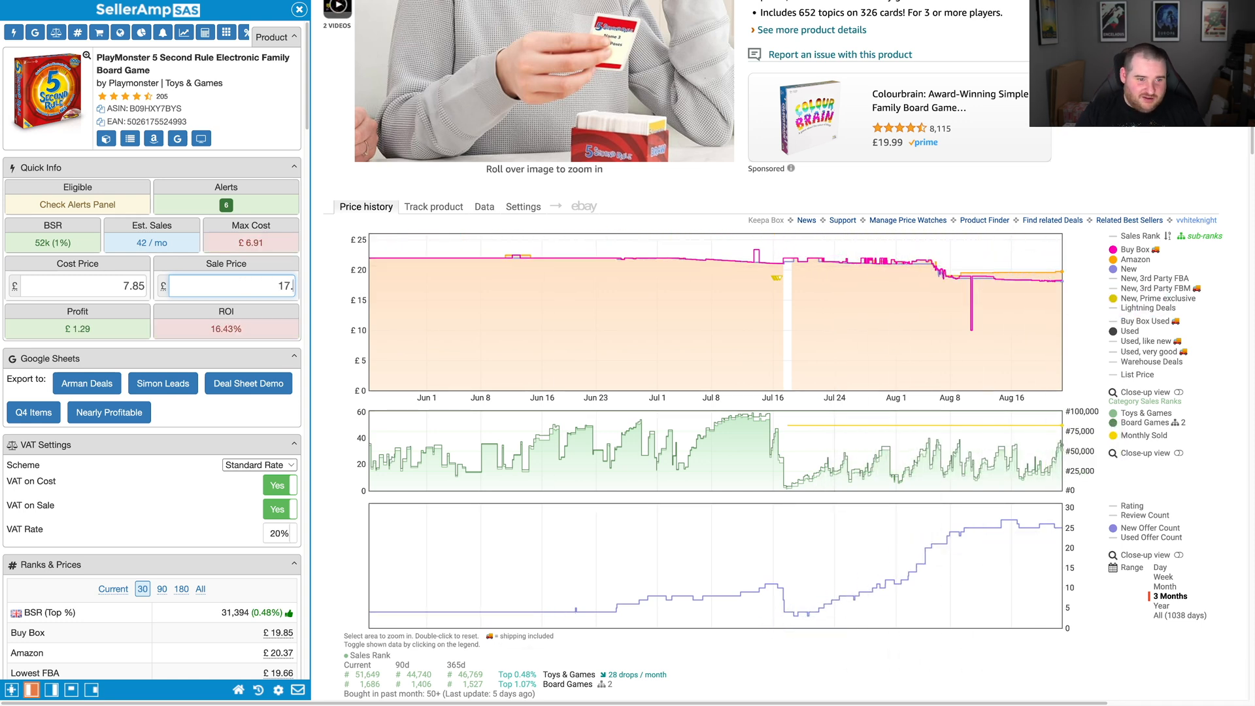
{"action": "key", "text": "BackSpace"}
{"action": "key", "text": "BackSpace"}
{"action": "key", "text": "BackSpace"}
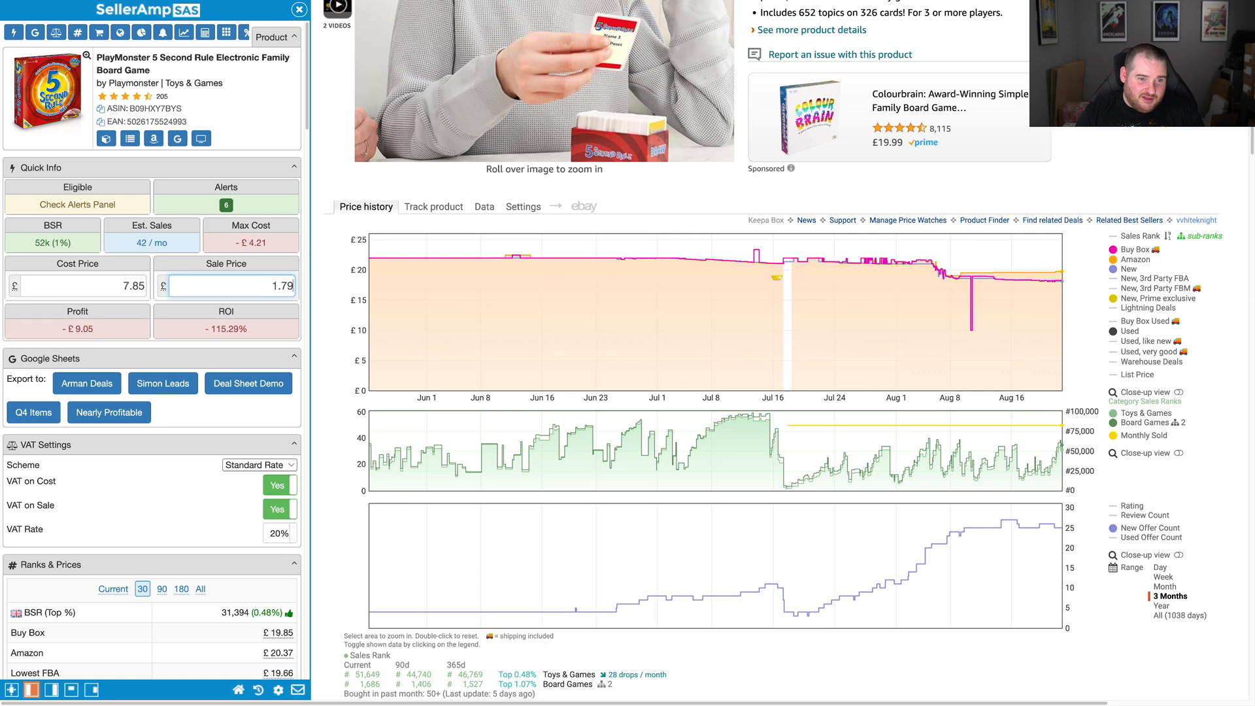
{"action": "type", "text": "5.99"}
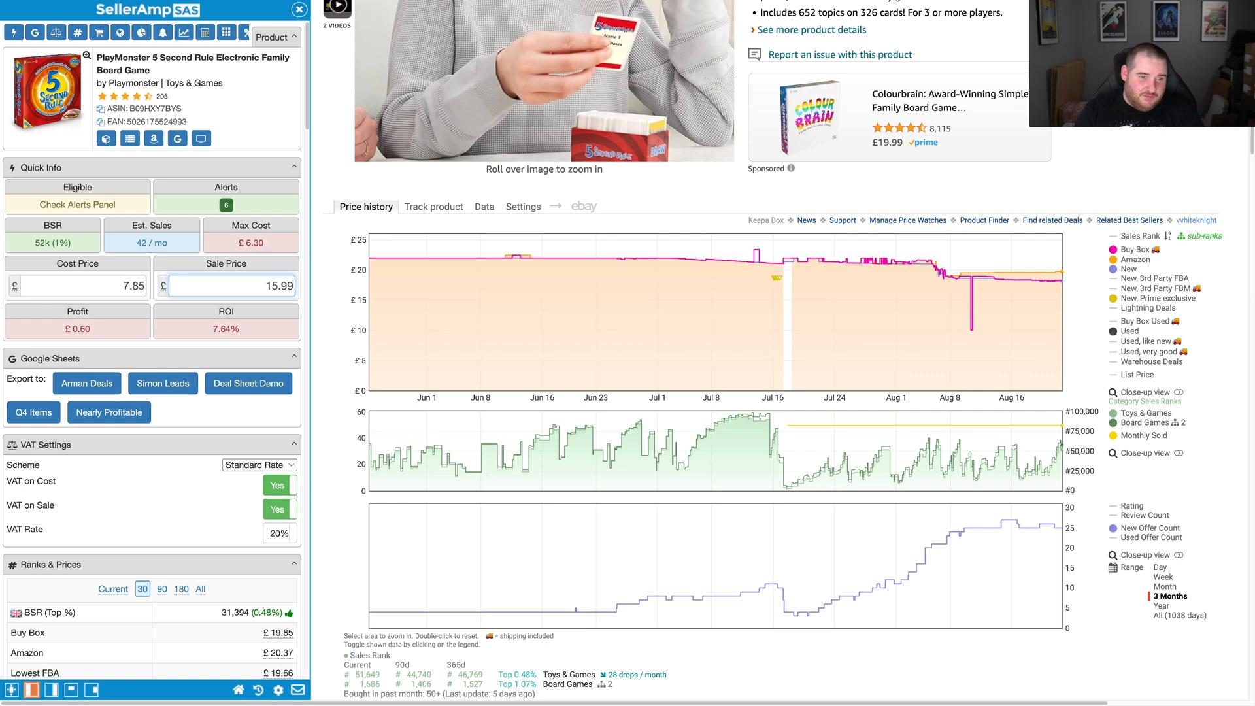
{"action": "key", "text": "BackSpace"}
{"action": "key", "text": "BackSpace"}
{"action": "type", "text": "49"}
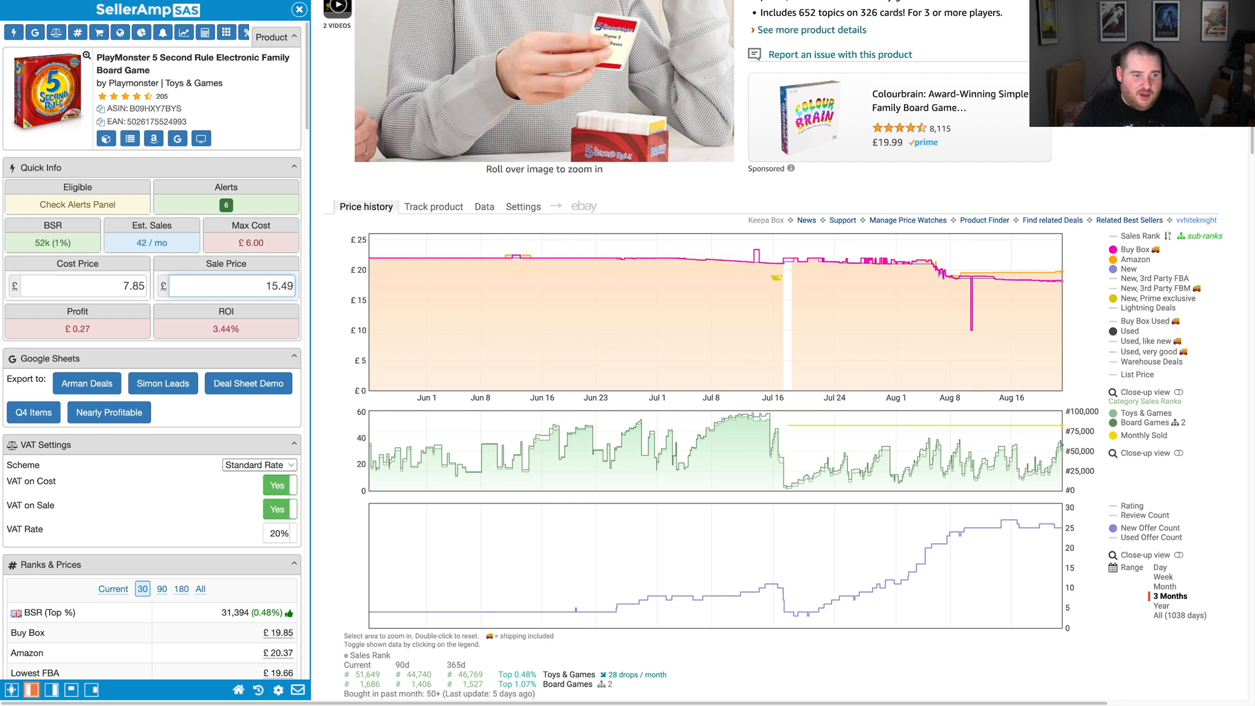
Set the board game's SellerAmp sale price to 14.99 and copy that value
{"action": "key", "text": "BackSpace"}
{"action": "key", "text": "BackSpace"}
{"action": "key", "text": "BackSpace"}
{"action": "key", "text": "BackSpace"}
{"action": "type", "text": "4"}
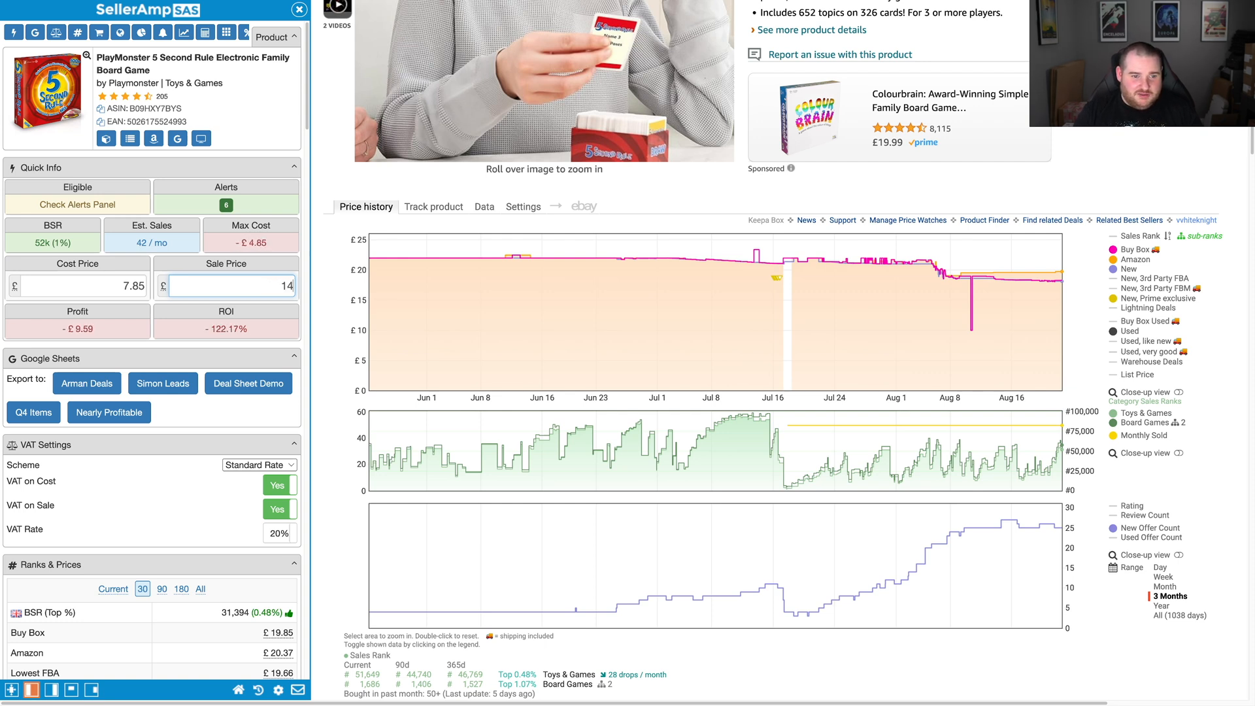
{"action": "type", "text": ".99"}
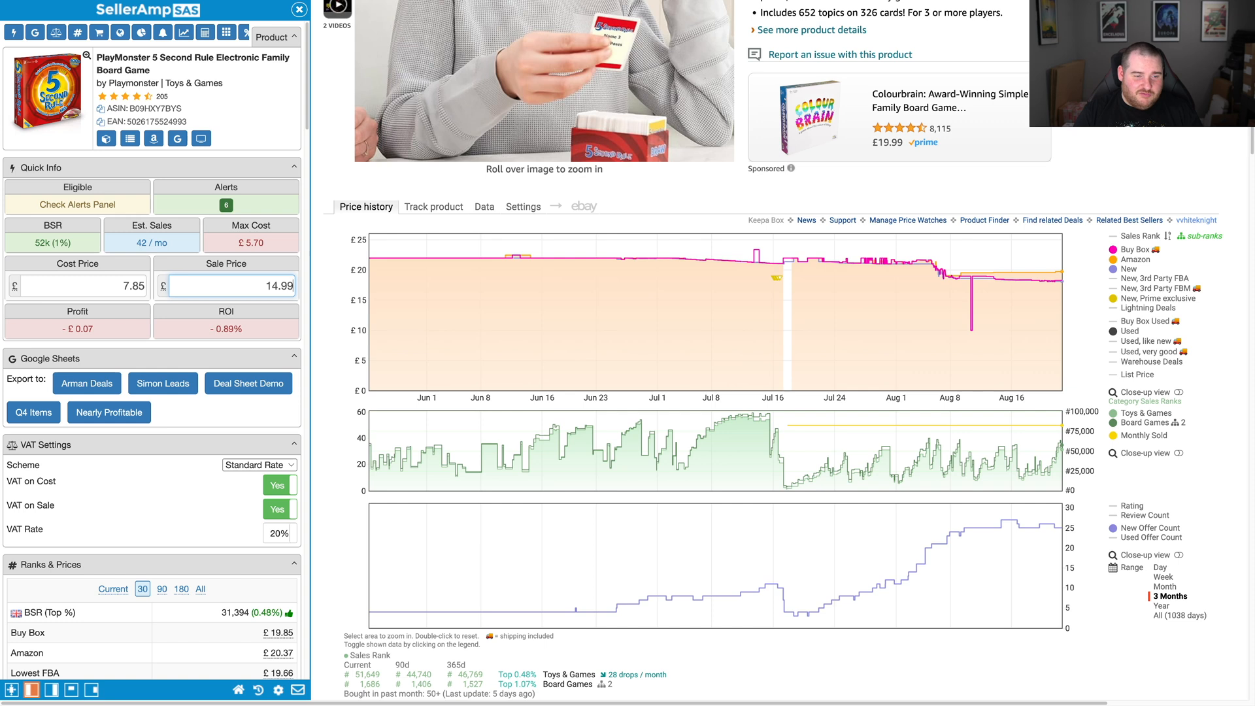
{"action": "double_click", "coordinate": [286, 283]}
{"action": "key", "text": "ctrl+c"}
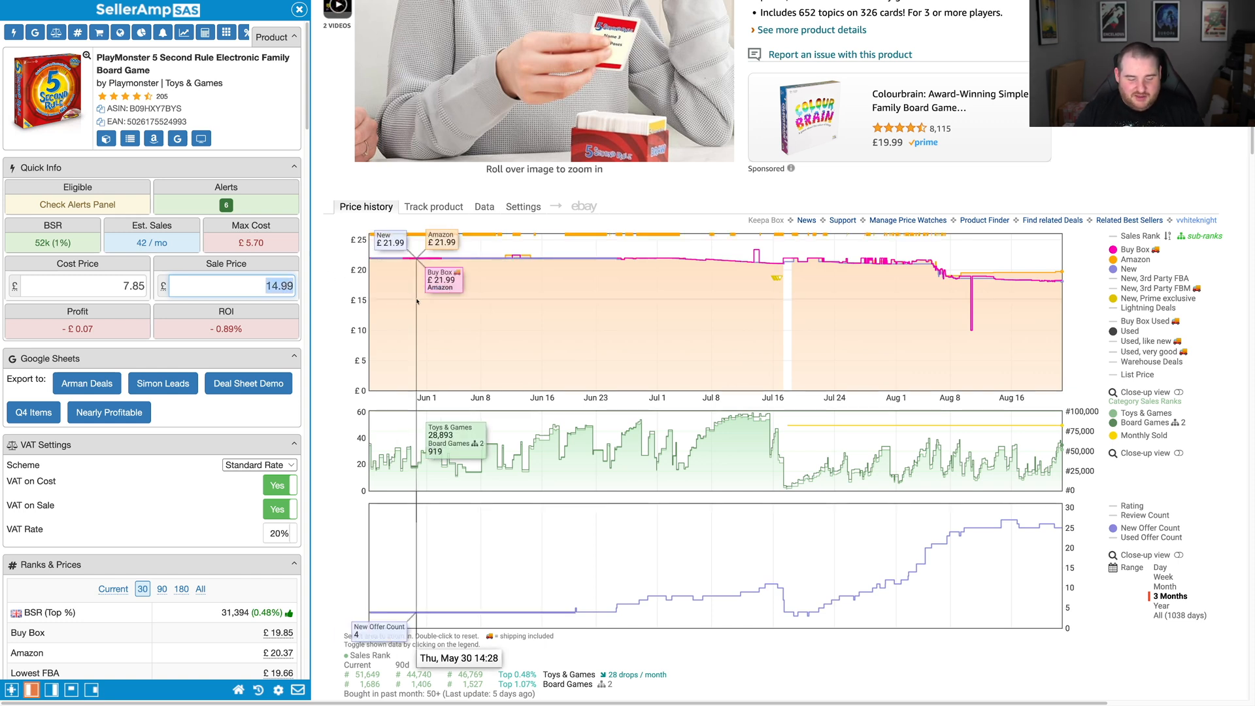
Switch to Profit Protector Pro and replace the board game's UK minimum price with the copied 14.99
{"action": "key", "text": "ctrl+Tab"}
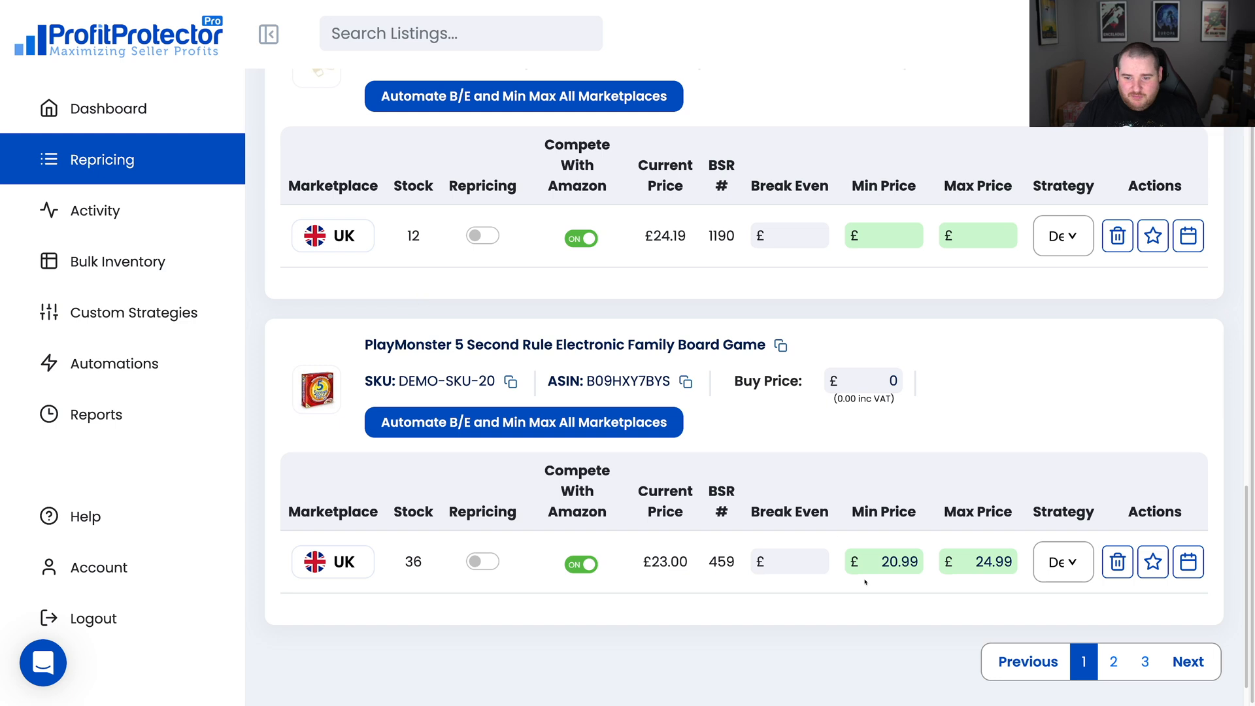
{"action": "double_click", "coordinate": [889, 562]}
{"action": "key", "text": "ctrl+v"}
{"action": "left_click", "coordinate": [981, 563]}
{"action": "double_click", "coordinate": [974, 563]}
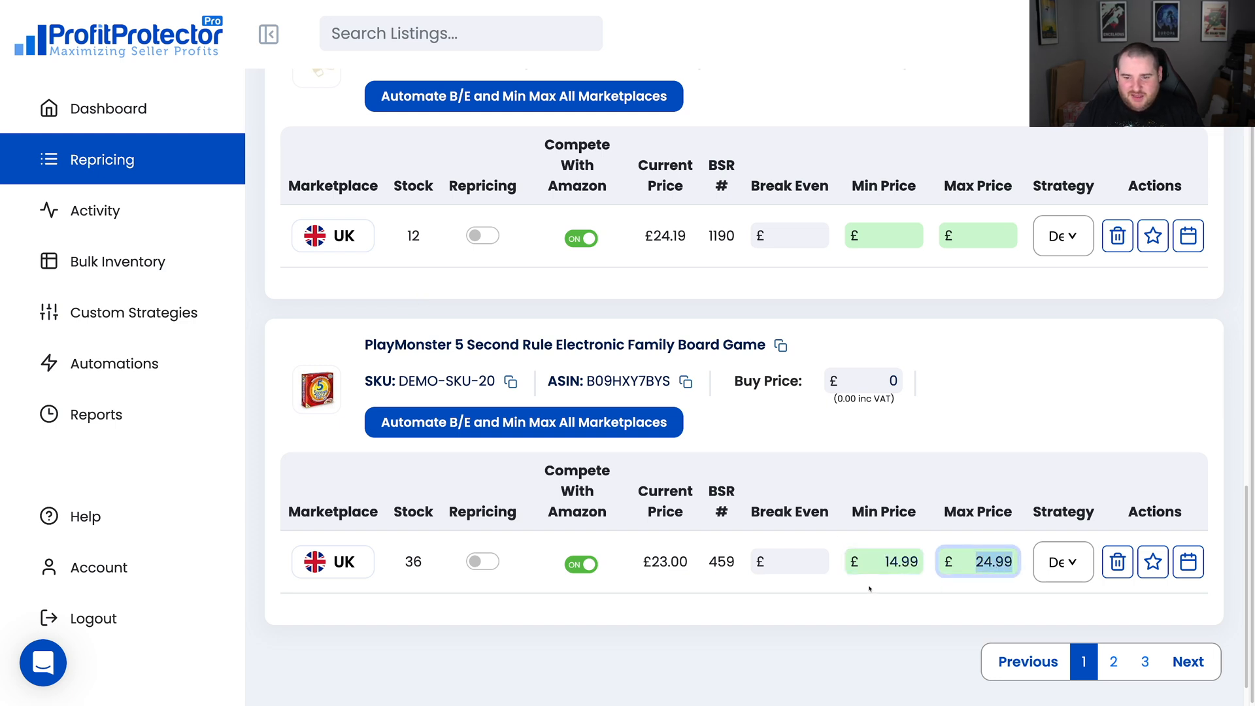
{"action": "left_click", "coordinate": [803, 612]}
Set the board game's UK repricing strategy to Super Aggressive Dominator and its buy price to 7.85
{"action": "scroll", "coordinate": [818, 604], "scroll_direction": "down", "scroll_amount": 1}
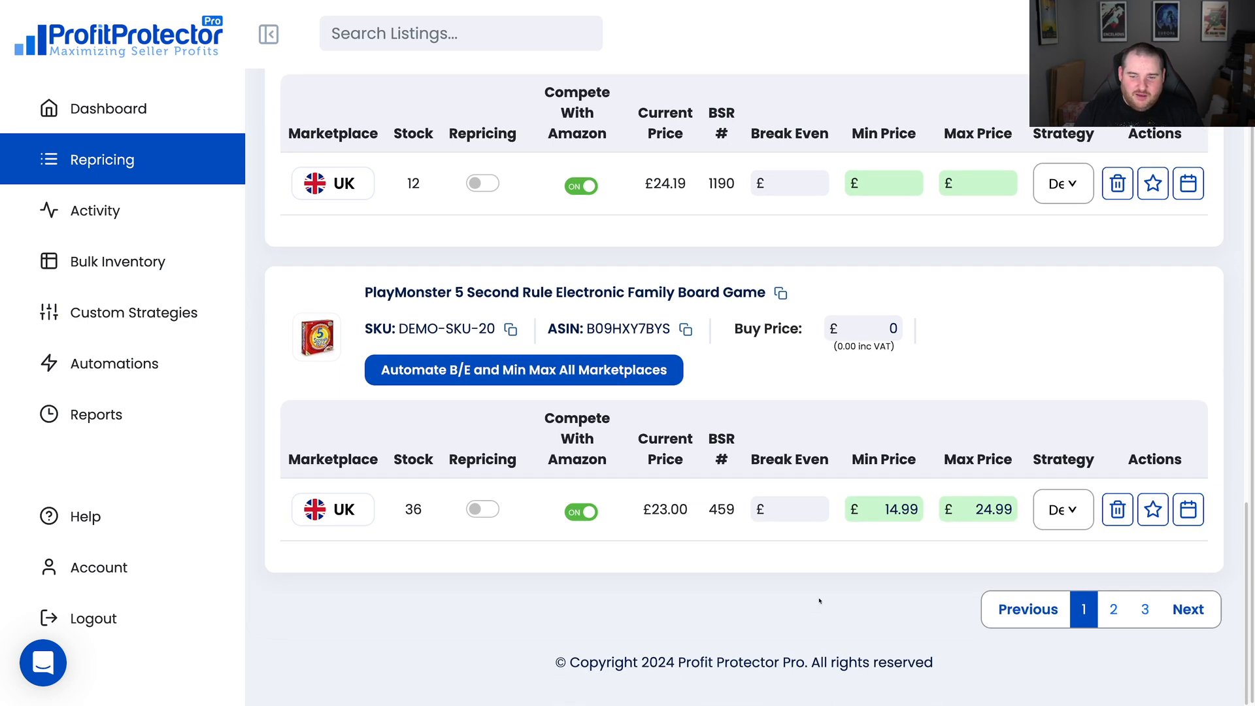
{"action": "left_click", "coordinate": [1050, 527]}
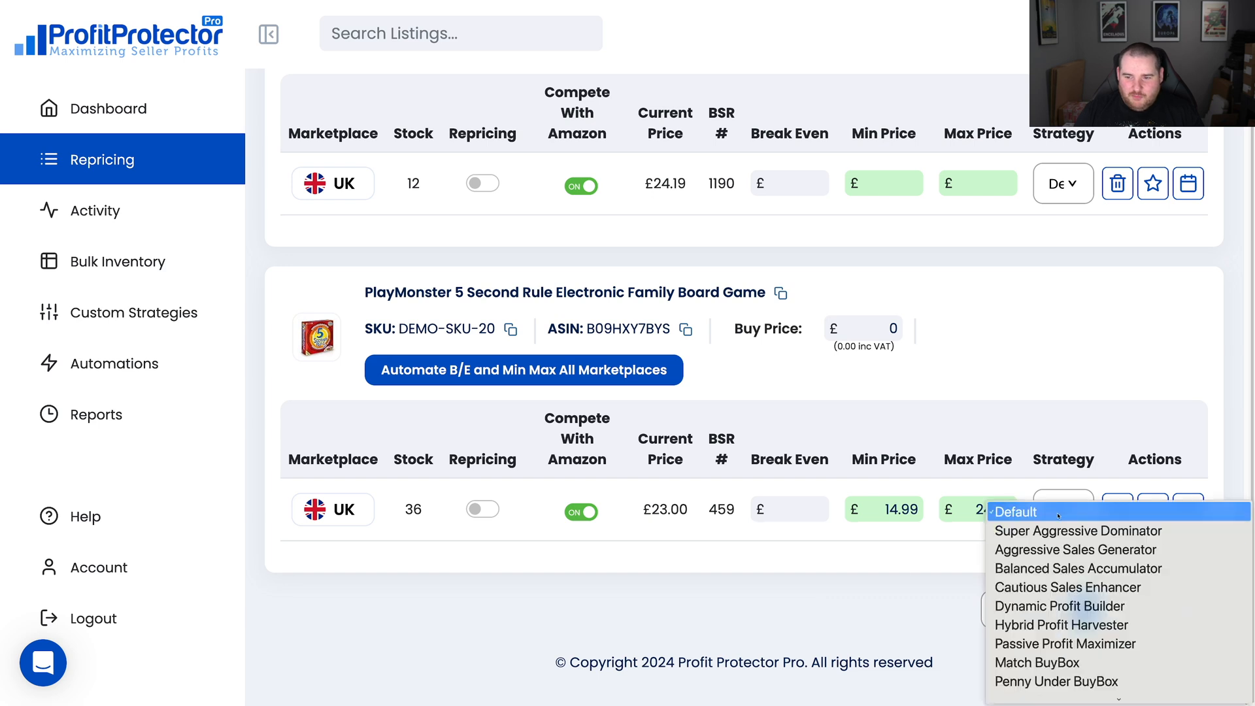
{"action": "left_click", "coordinate": [1076, 552]}
{"action": "left_click", "coordinate": [1072, 527]}
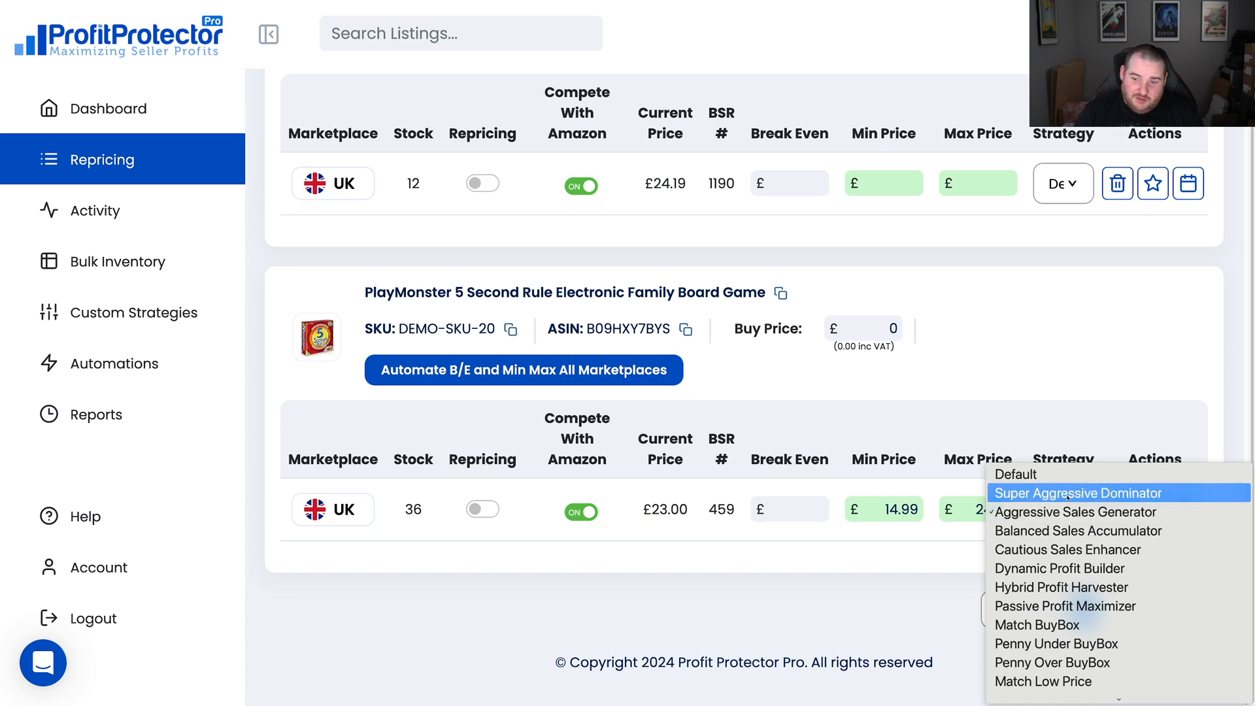
{"action": "left_click", "coordinate": [1073, 494]}
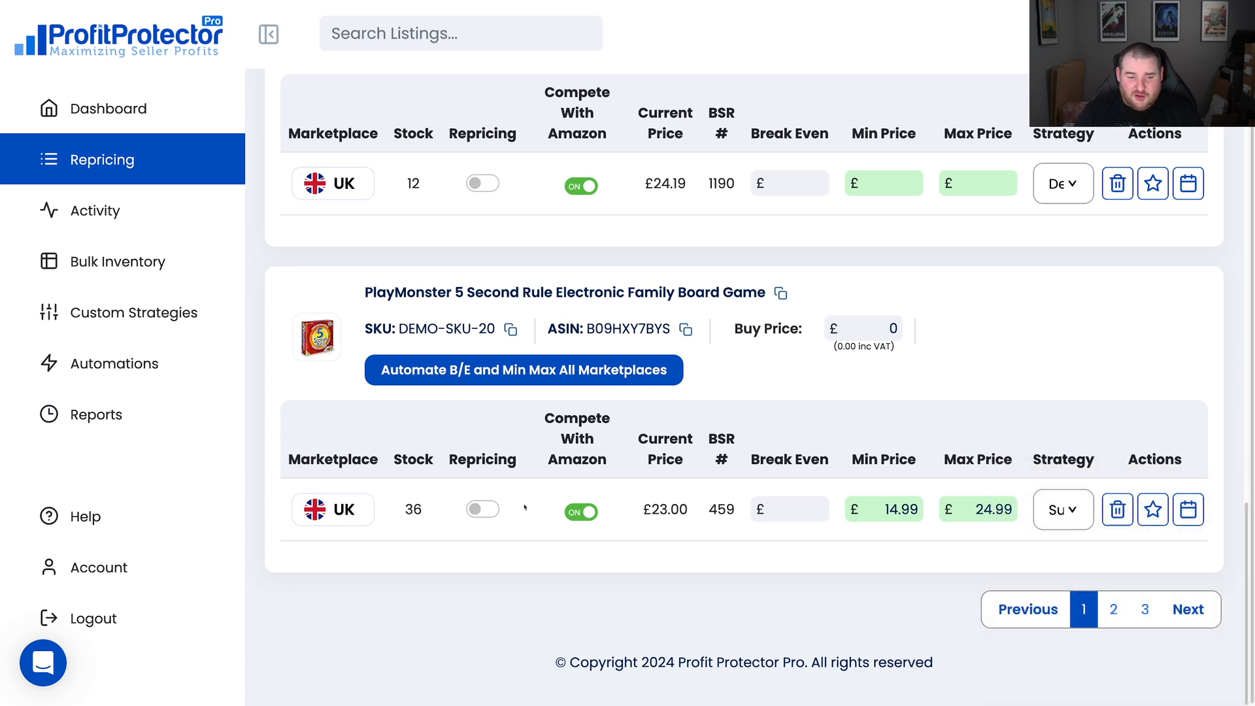
{"action": "left_click", "coordinate": [1062, 511]}
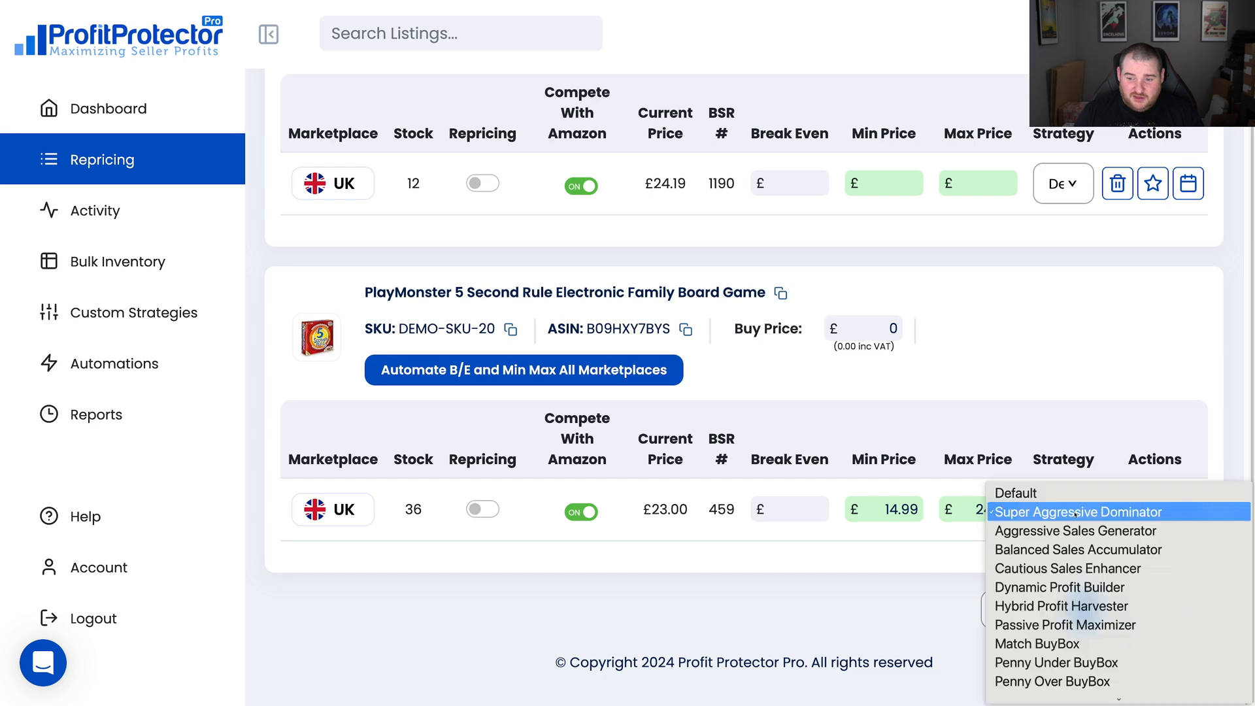
{"action": "left_click", "coordinate": [1062, 513]}
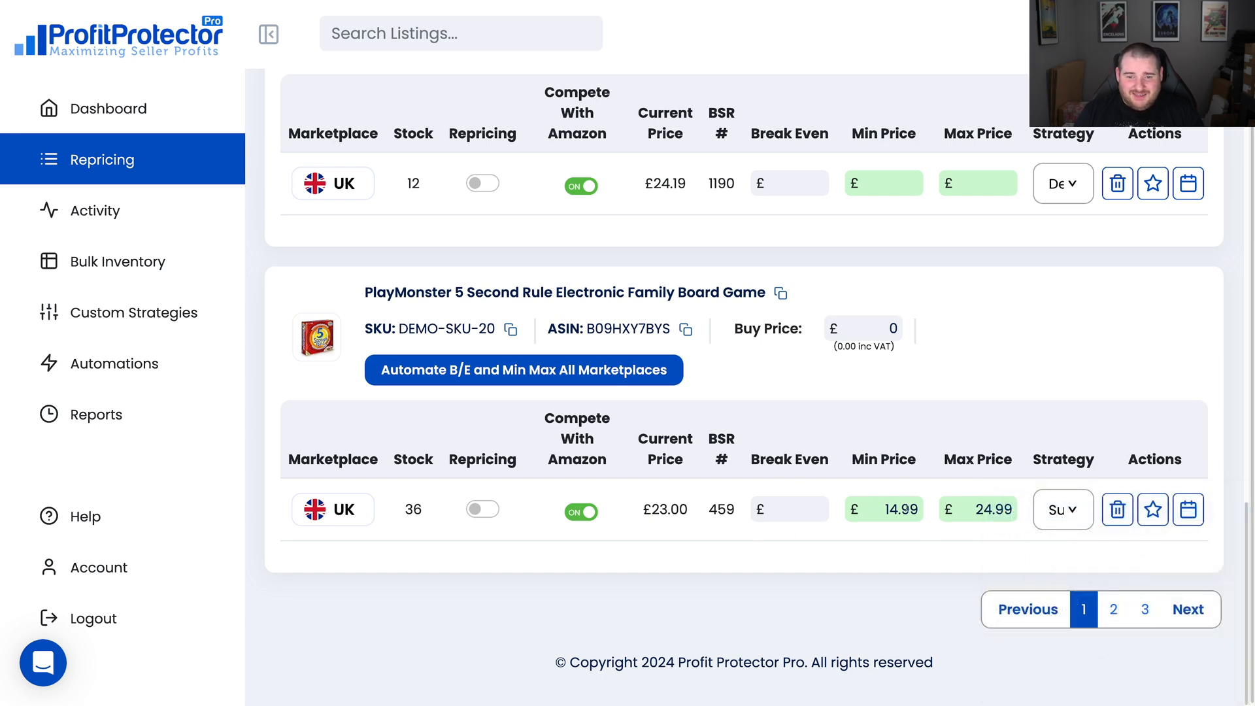
{"action": "left_click", "coordinate": [873, 326]}
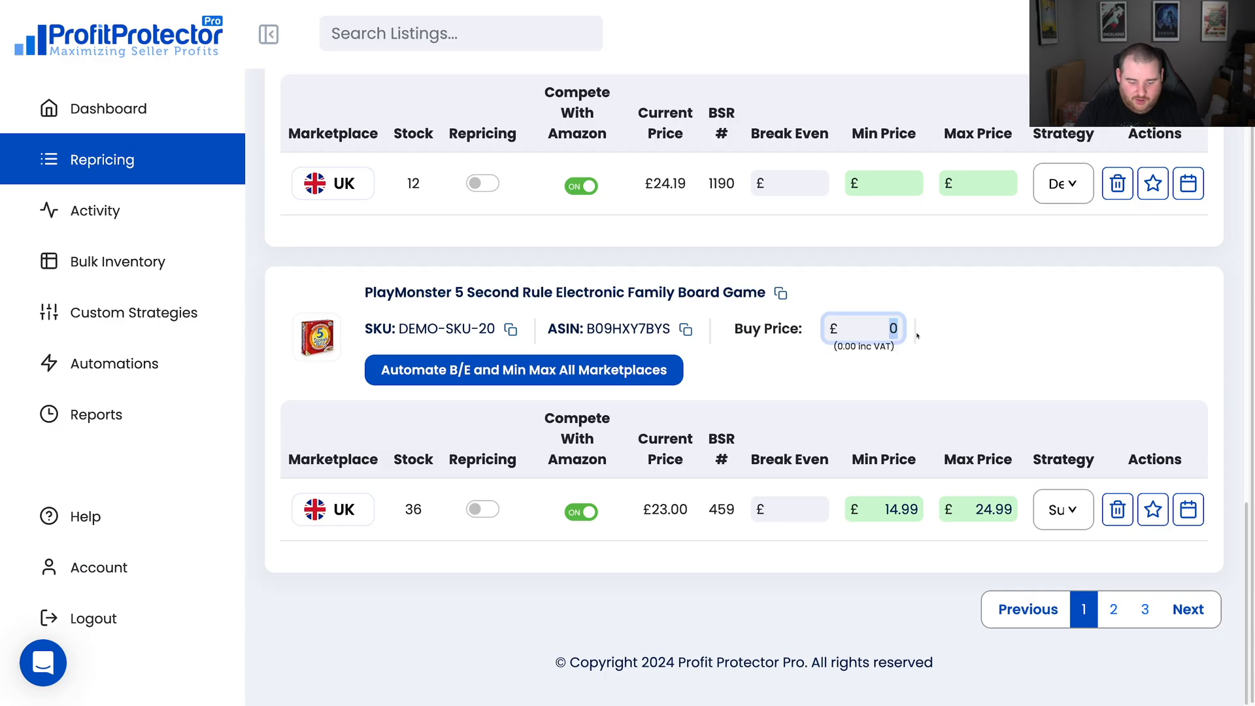
{"action": "type", "text": "7.85"}
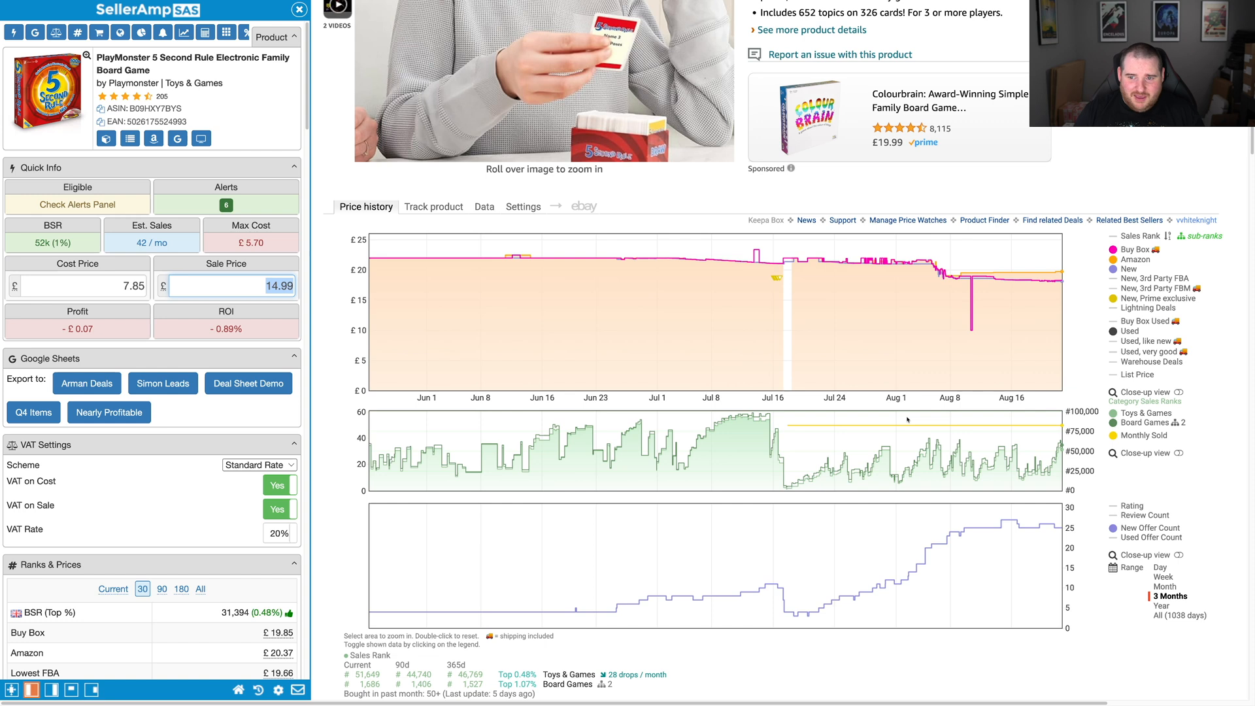
Examine the board game's average prices, current offers and profit at the 14.99 sale price in SellerAmp
{"action": "scroll", "coordinate": [102, 587], "scroll_direction": "down", "scroll_amount": 5}
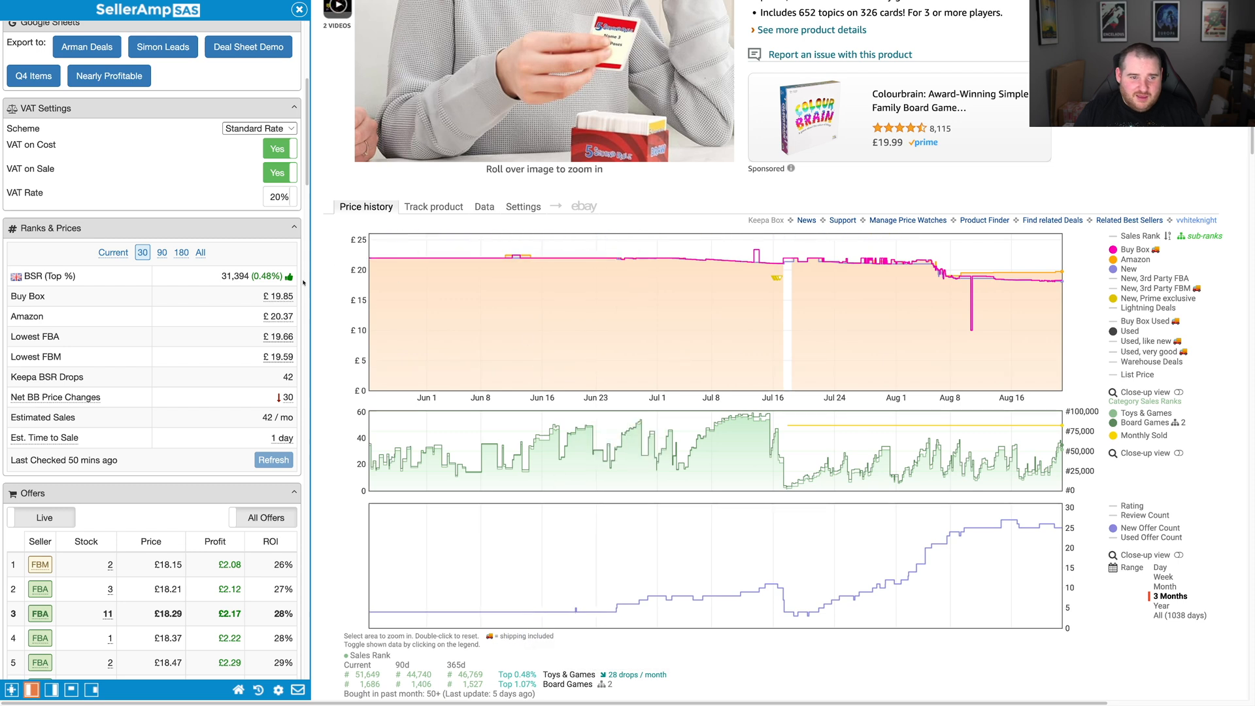
{"action": "scroll", "coordinate": [207, 294], "scroll_direction": "up", "scroll_amount": 5}
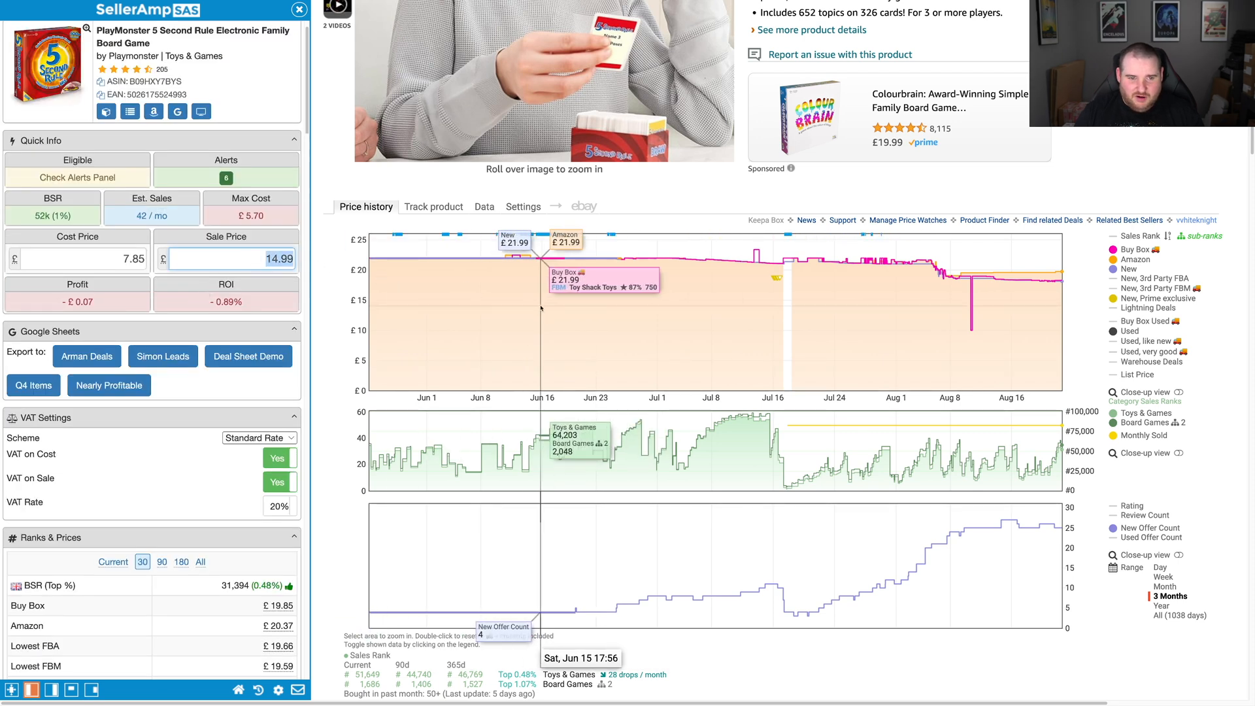
{"action": "key", "text": "ctrl+Tab"}
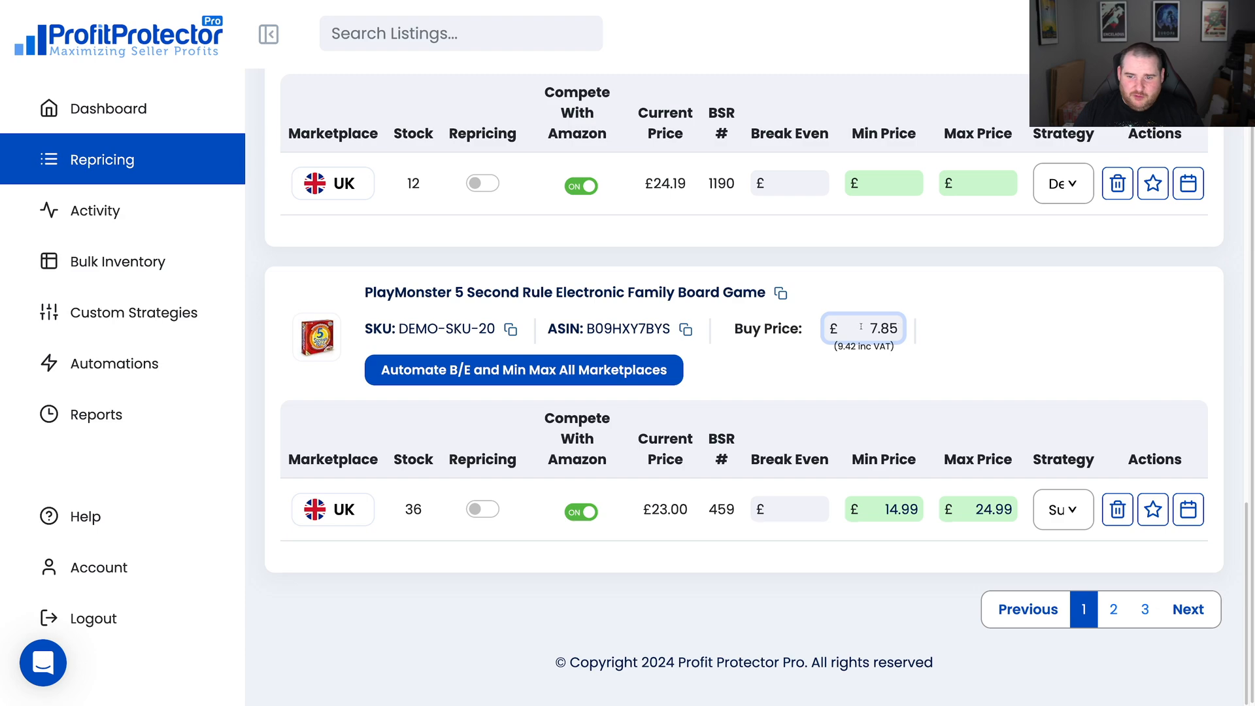
{"action": "key", "text": "ctrl+shift+Tab"}
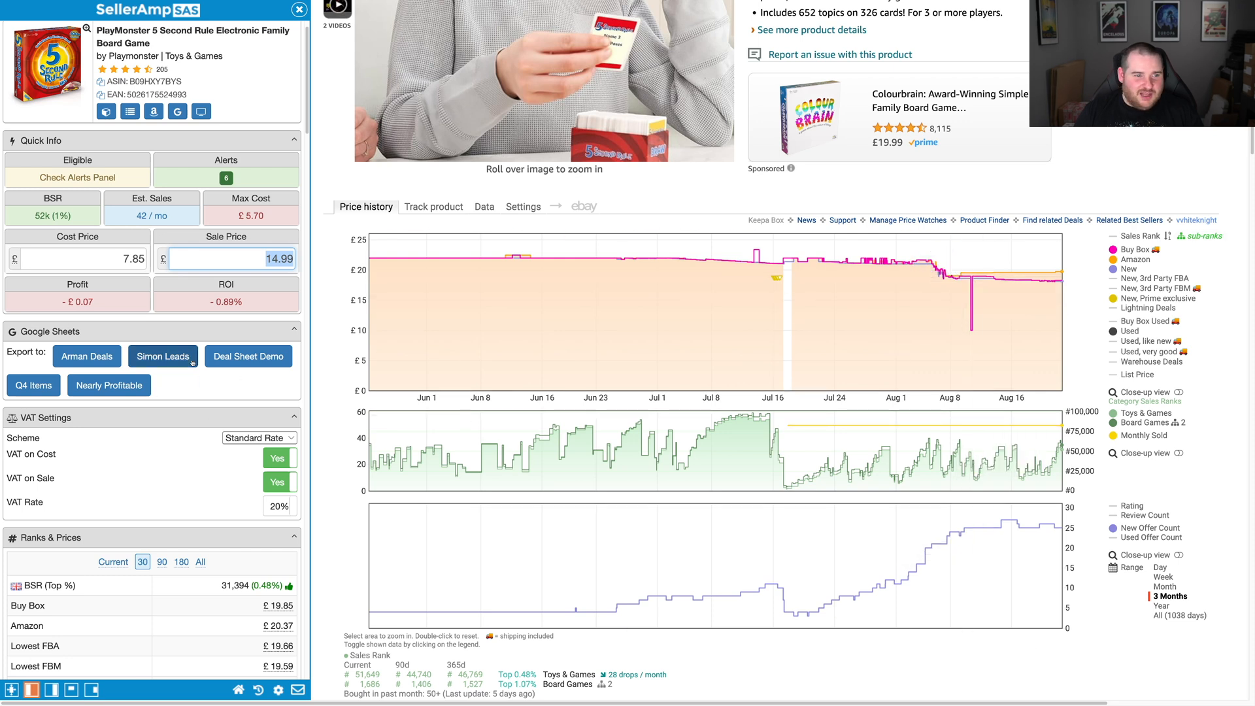
{"action": "left_click", "coordinate": [247, 261]}
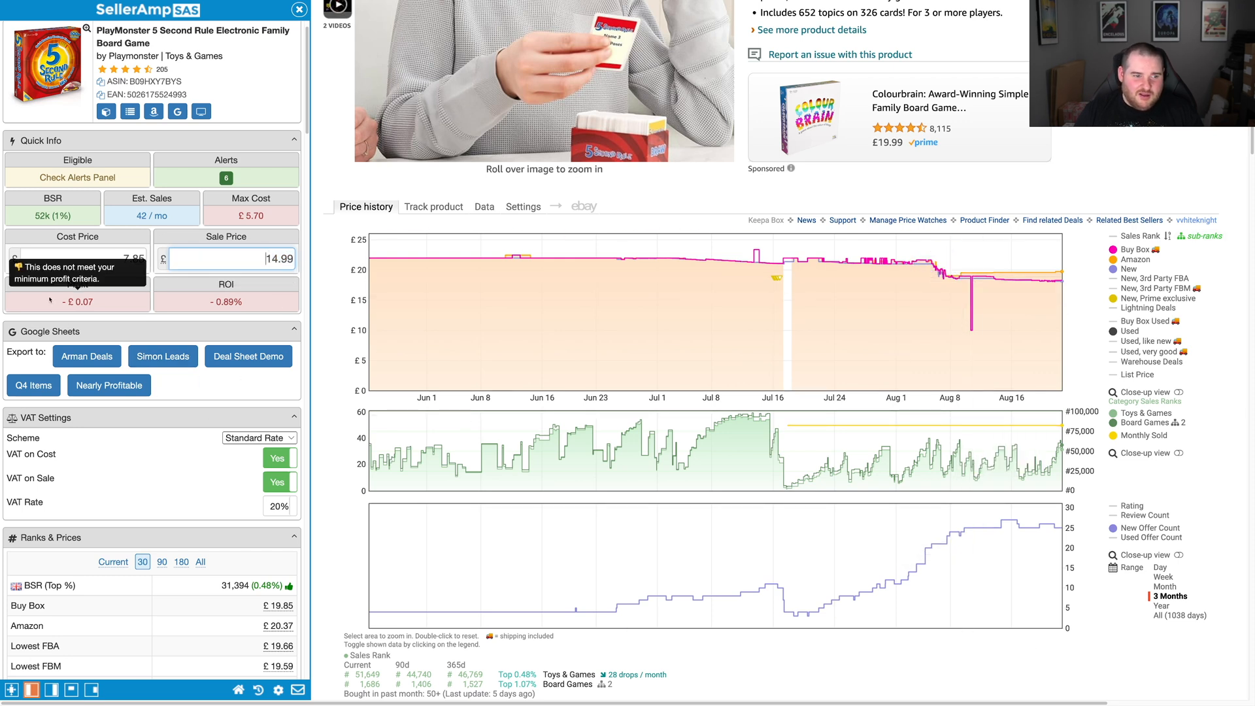